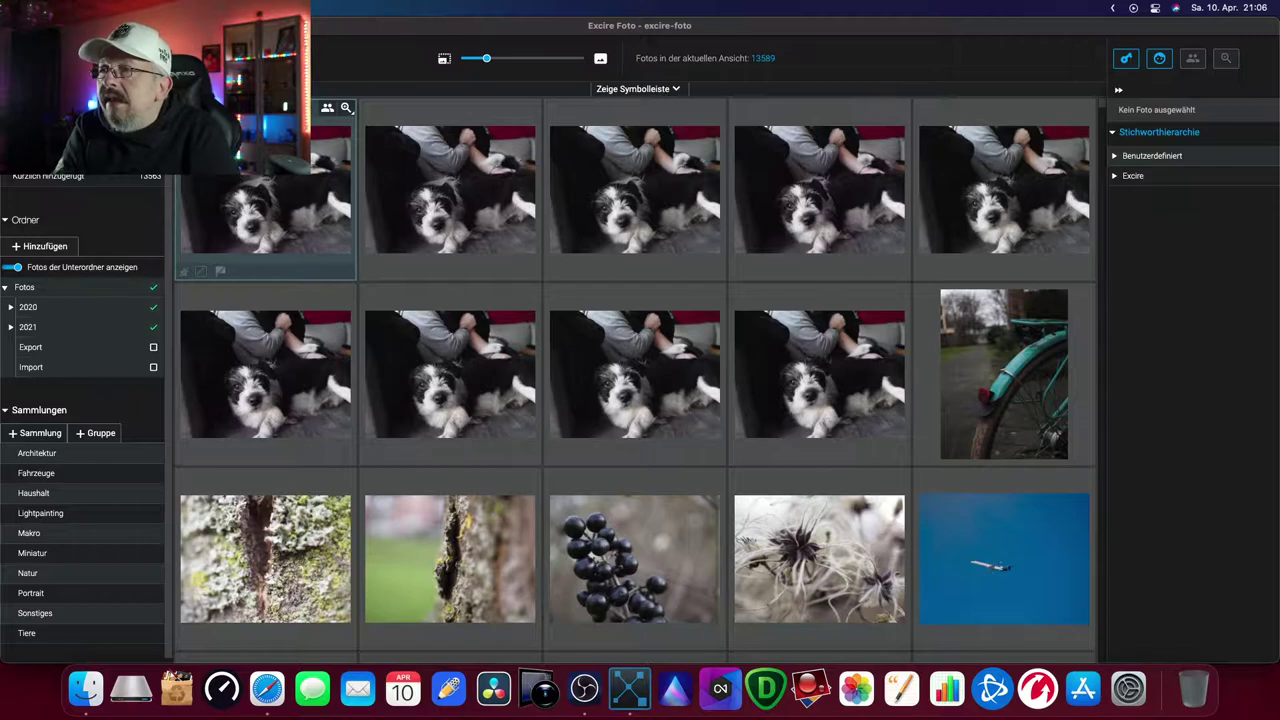
Step: Add the keyword Sofa to the first dog photo, then select the bicycle photo _C220706.ORF
{"action": "left_click", "coordinate": [262, 175]}
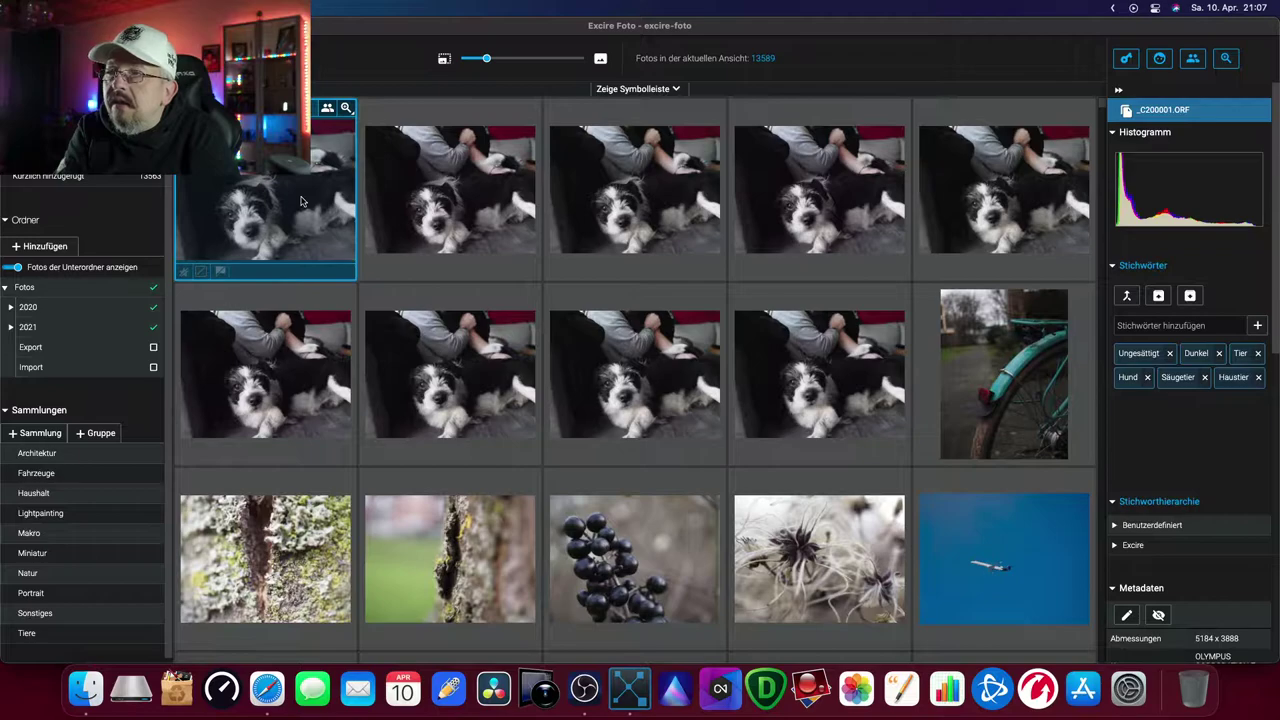
{"action": "left_click", "coordinate": [1133, 325]}
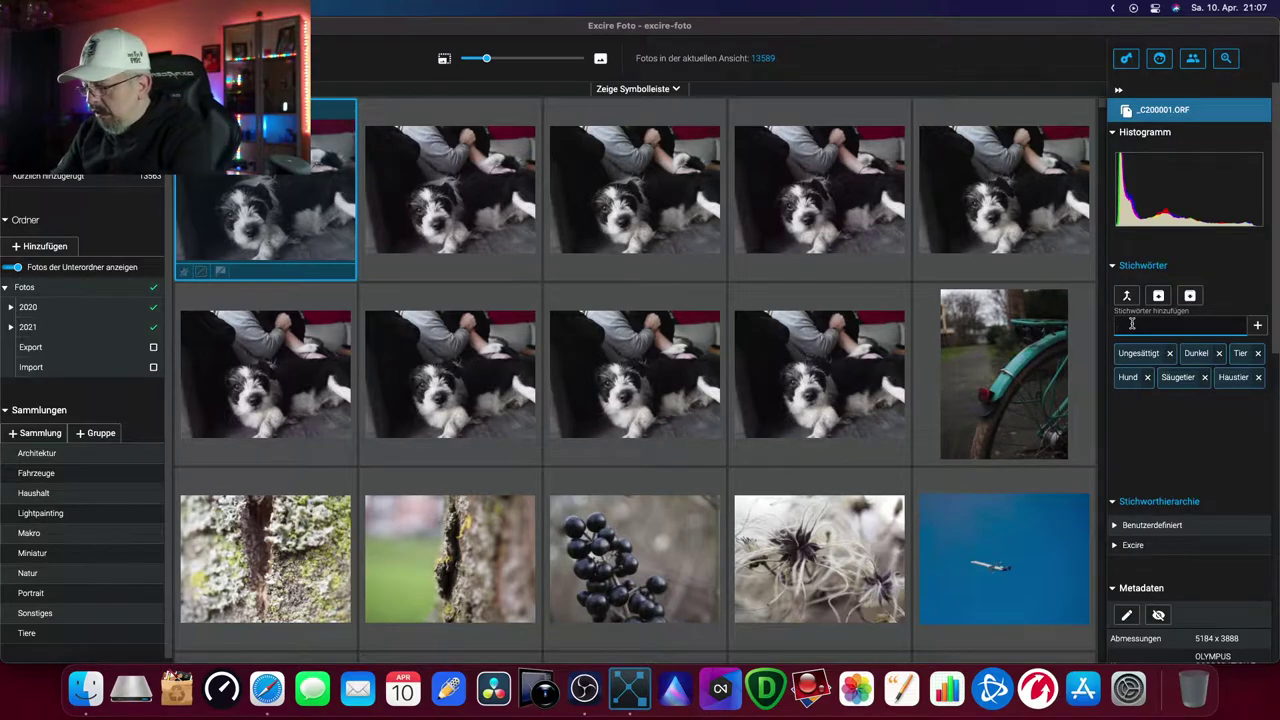
{"action": "type", "text": "Sofa"}
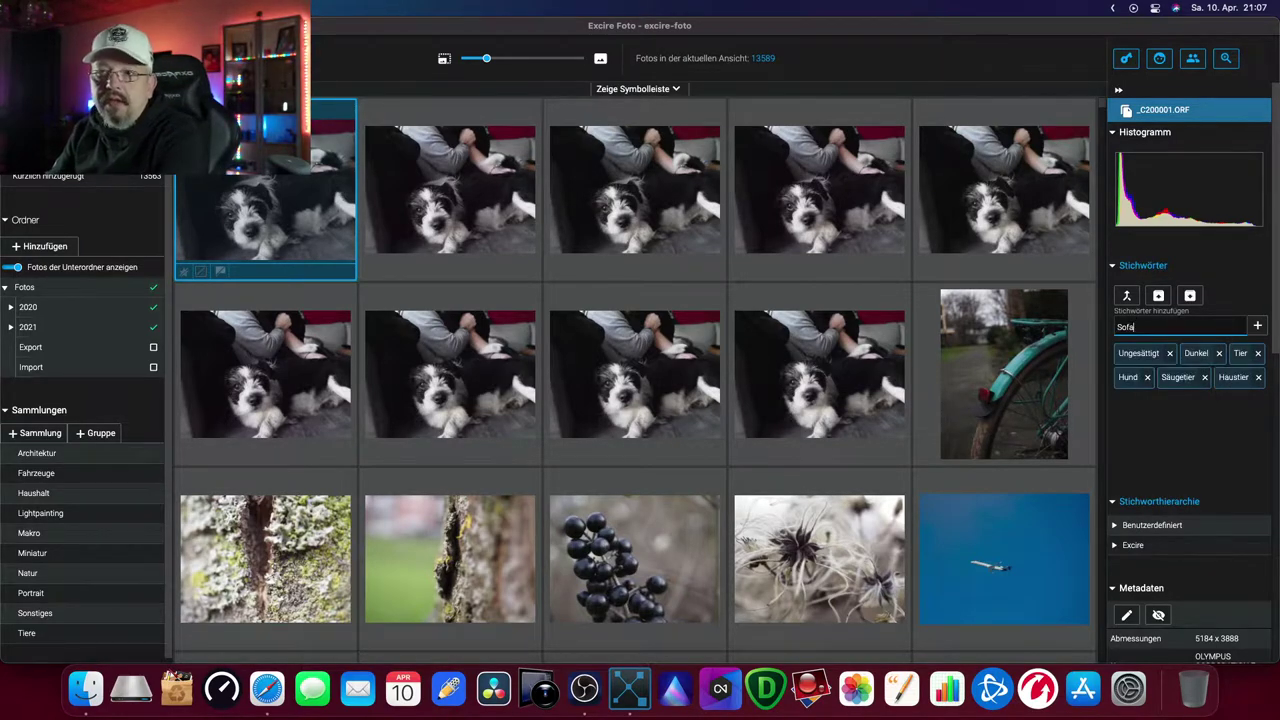
{"action": "key", "text": "Return"}
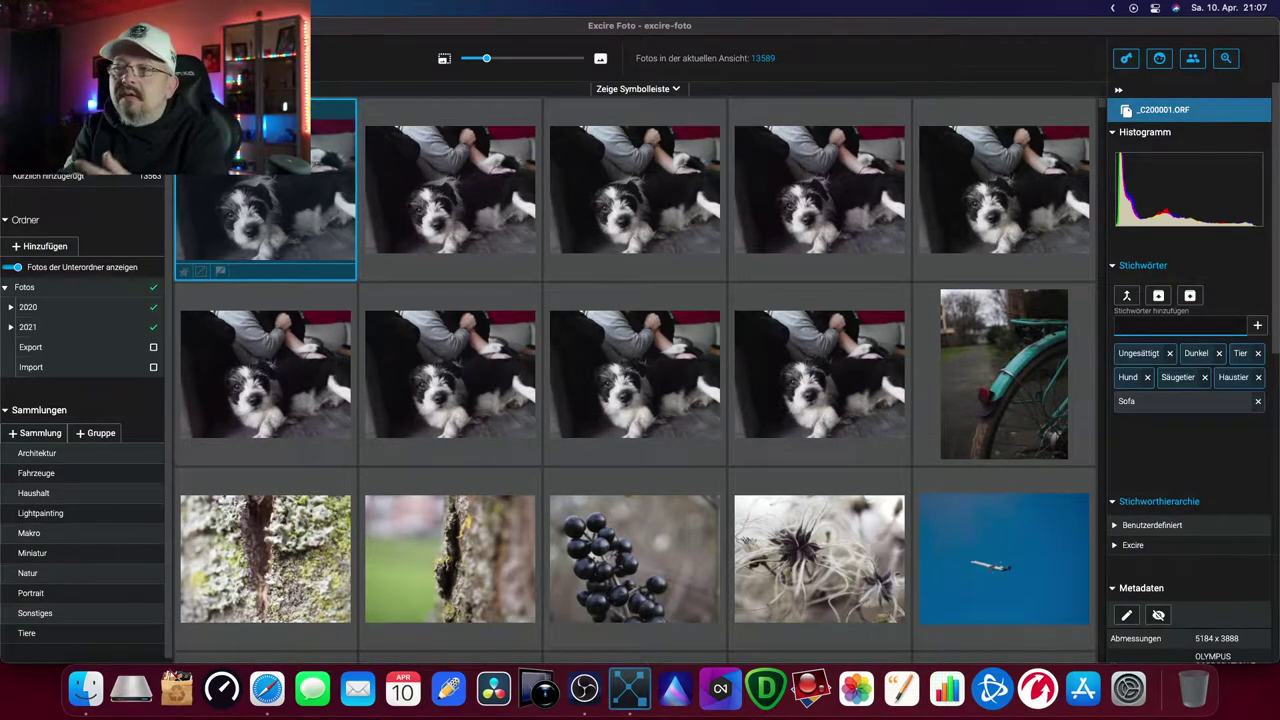
{"action": "mouse_move", "coordinate": [819, 190]}
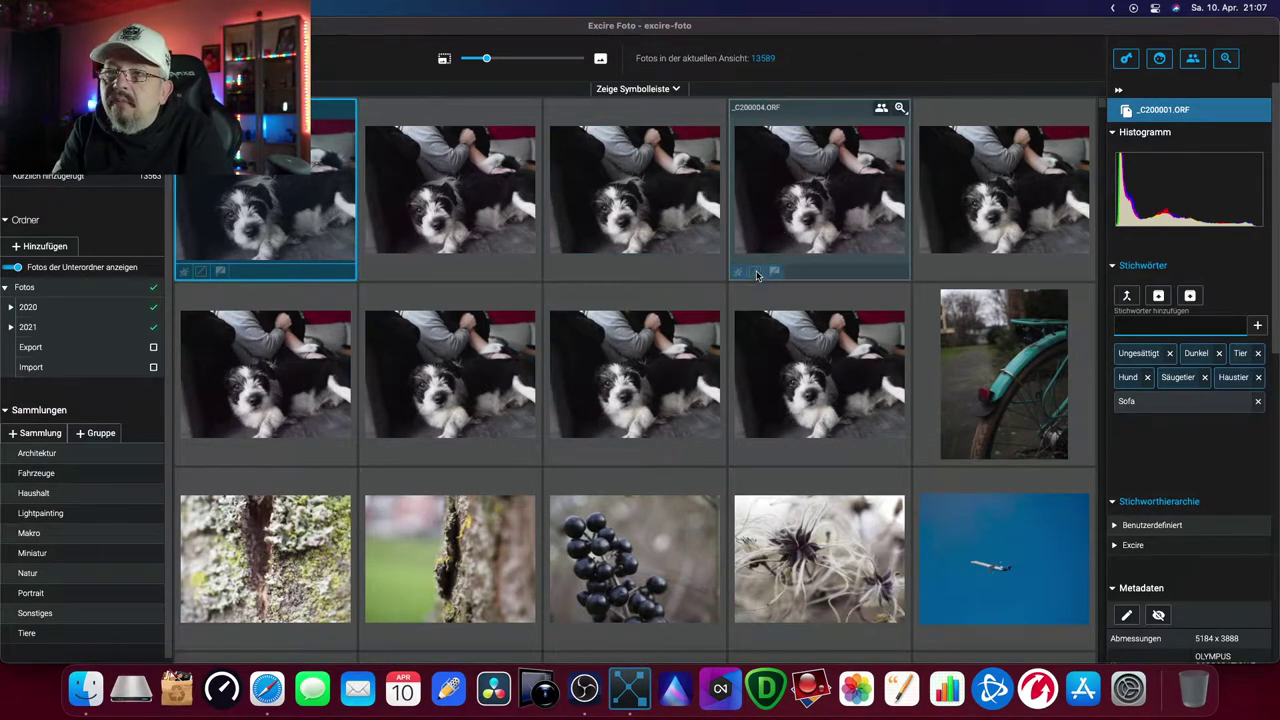
{"action": "left_click", "coordinate": [983, 383]}
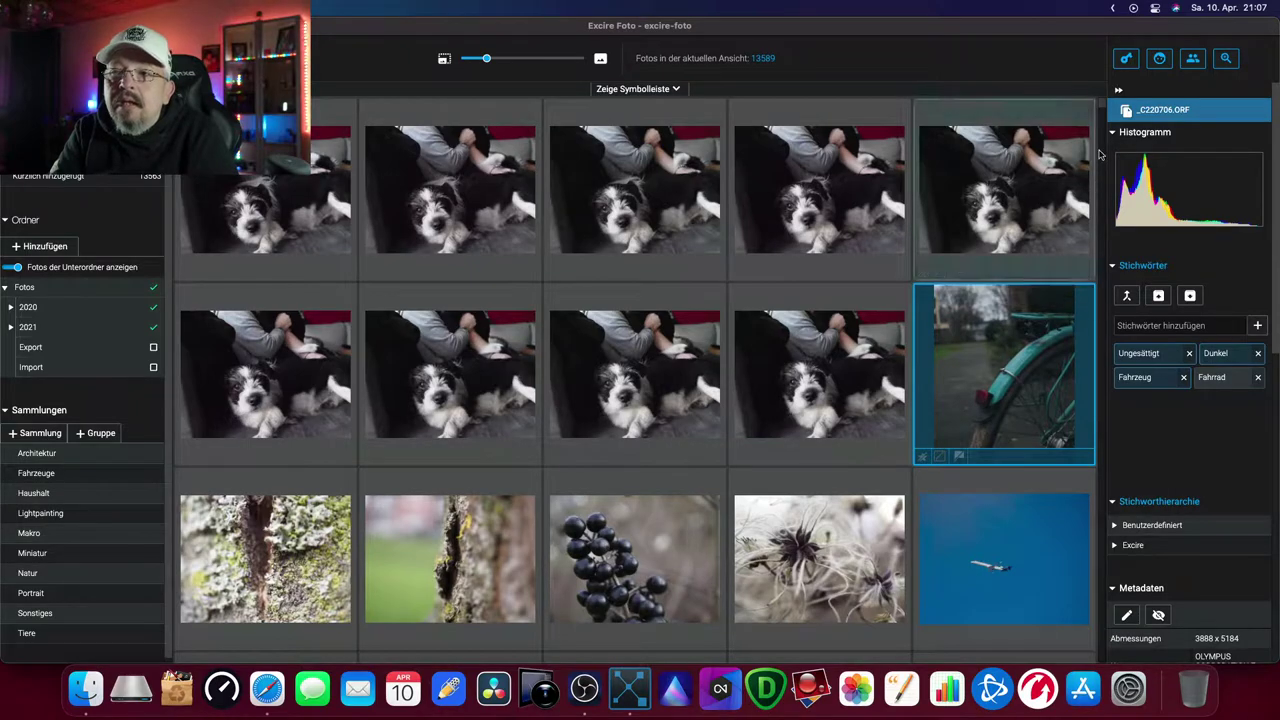
Step: Run a face search for Zwei Gesichter, Erwachsener, Weiblich, Lächeln and select the fifth match
{"action": "left_click", "coordinate": [1145, 60]}
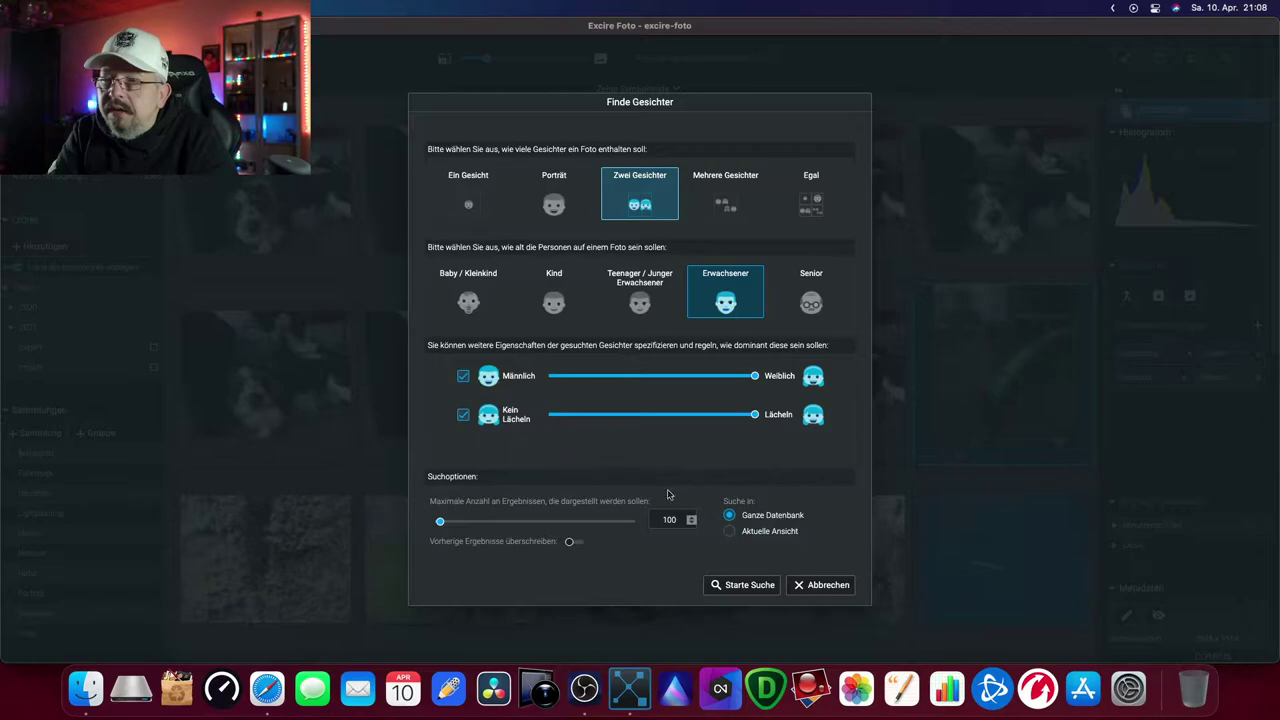
{"action": "left_click", "coordinate": [744, 586]}
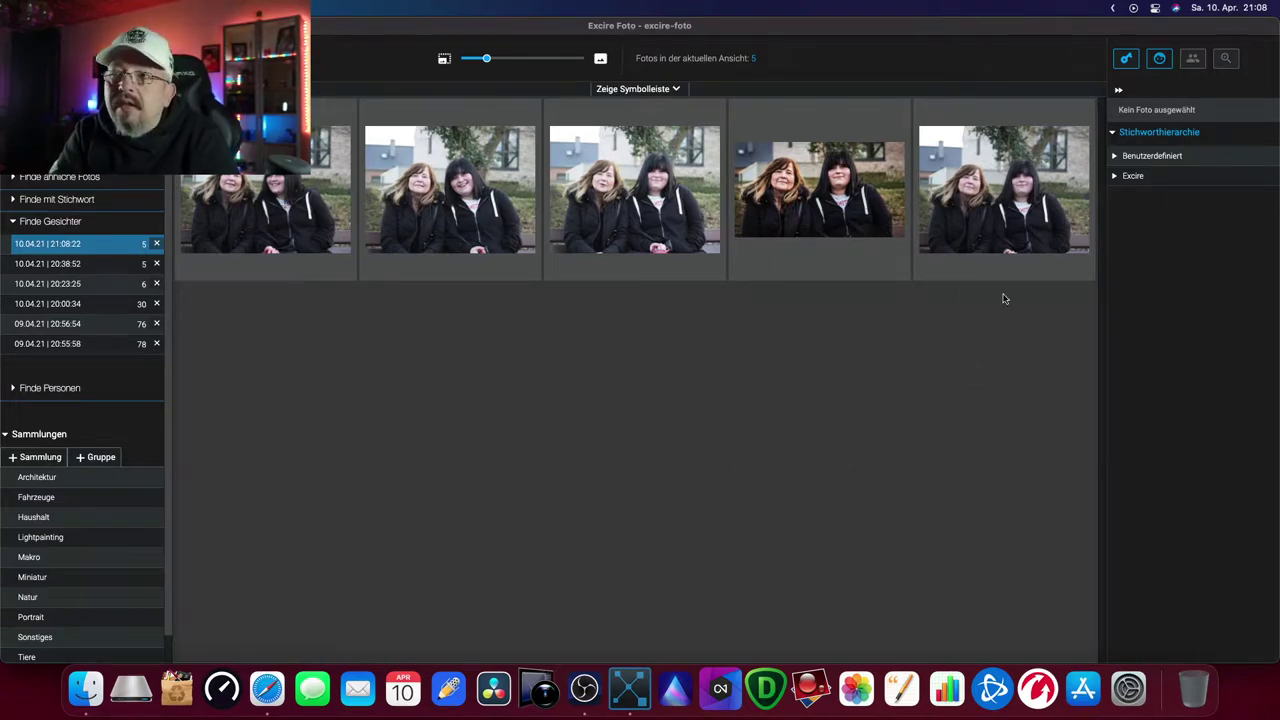
{"action": "left_click", "coordinate": [1003, 200]}
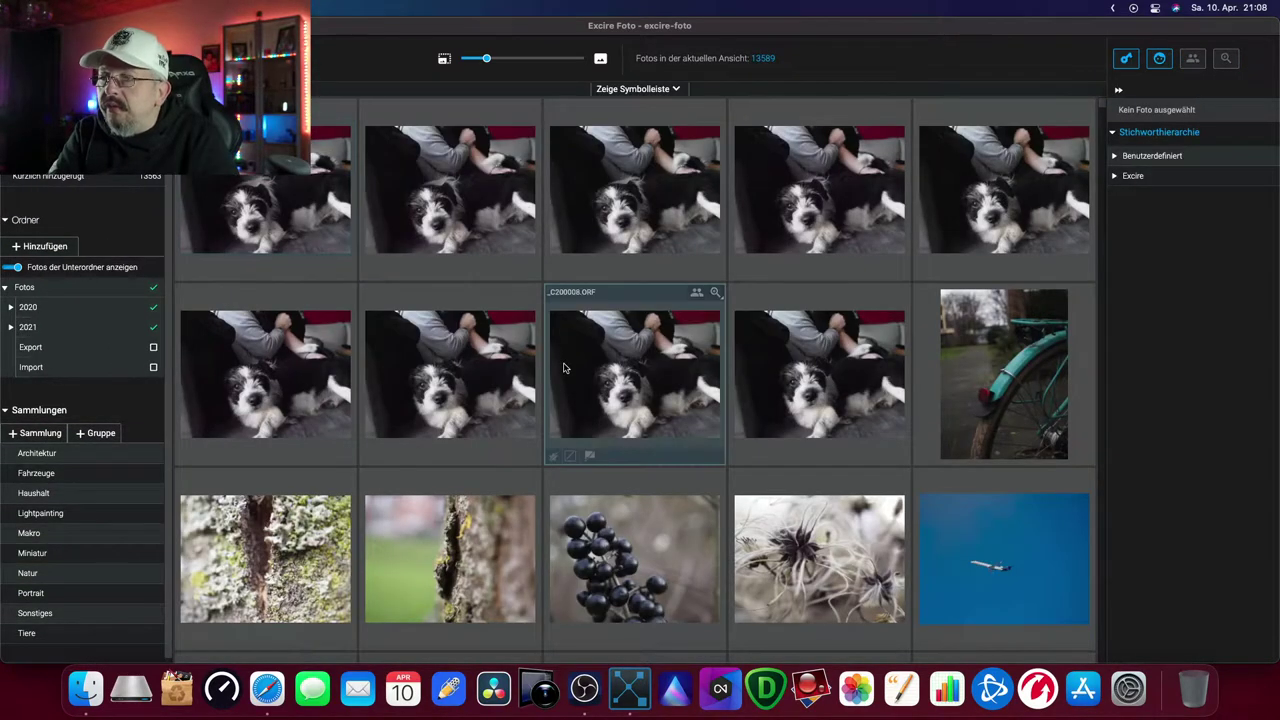
Step: Remove the Getränk, Wein and Lebensmittel keywords from the third light-bulb photo
{"action": "scroll", "coordinate": [490, 474], "scroll_direction": "down", "scroll_amount": 2}
{"action": "scroll", "coordinate": [499, 469], "scroll_direction": "down", "scroll_amount": 2}
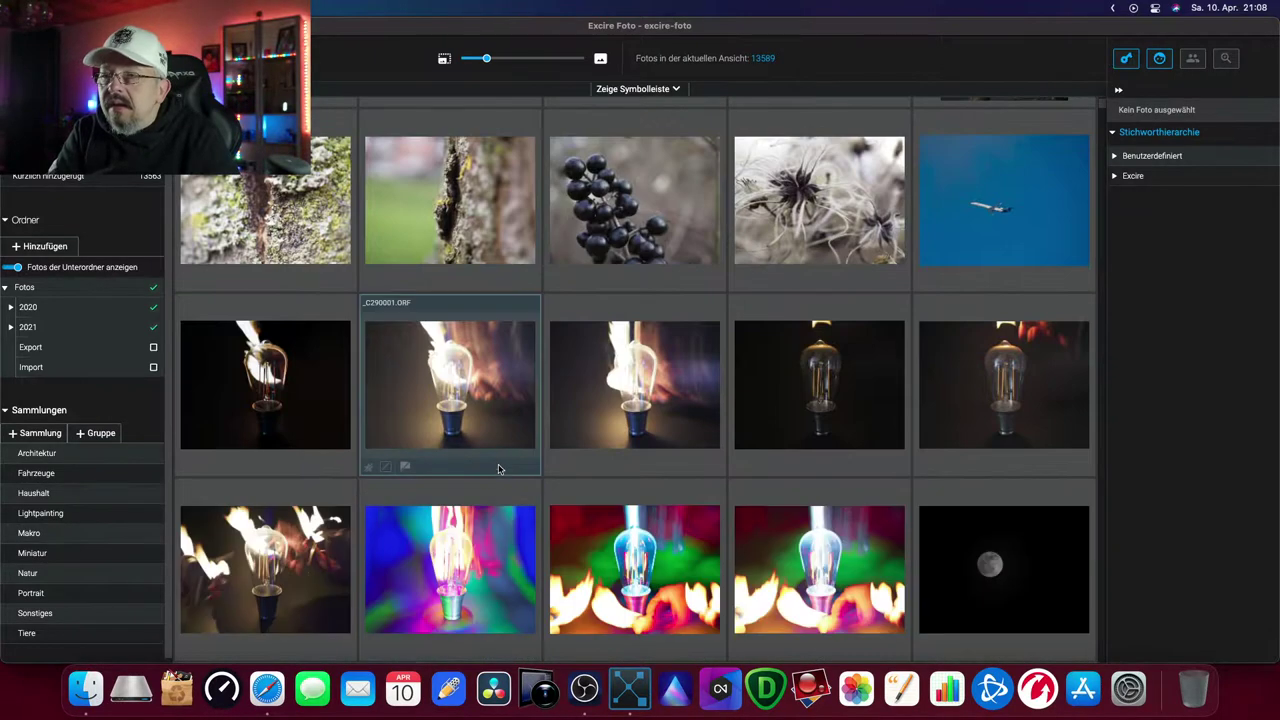
{"action": "left_click", "coordinate": [608, 393]}
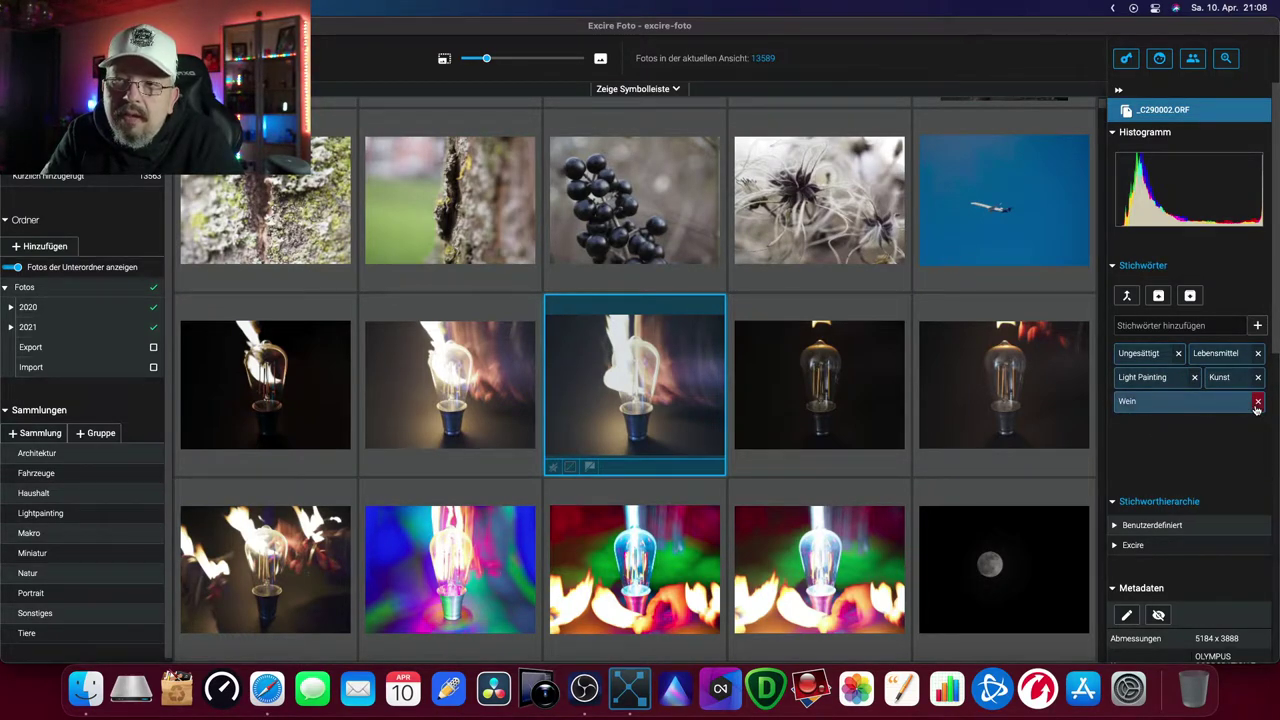
{"action": "left_click", "coordinate": [1257, 401]}
{"action": "left_click", "coordinate": [1257, 402]}
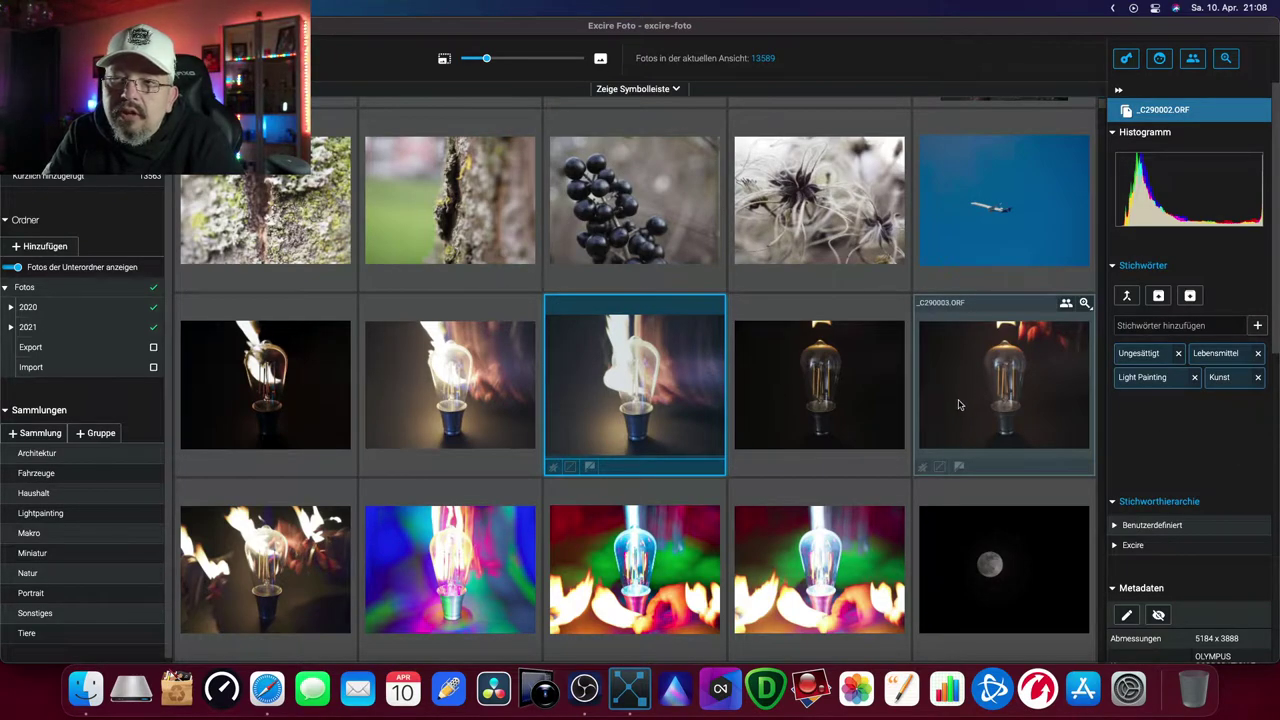
{"action": "left_click", "coordinate": [1257, 353]}
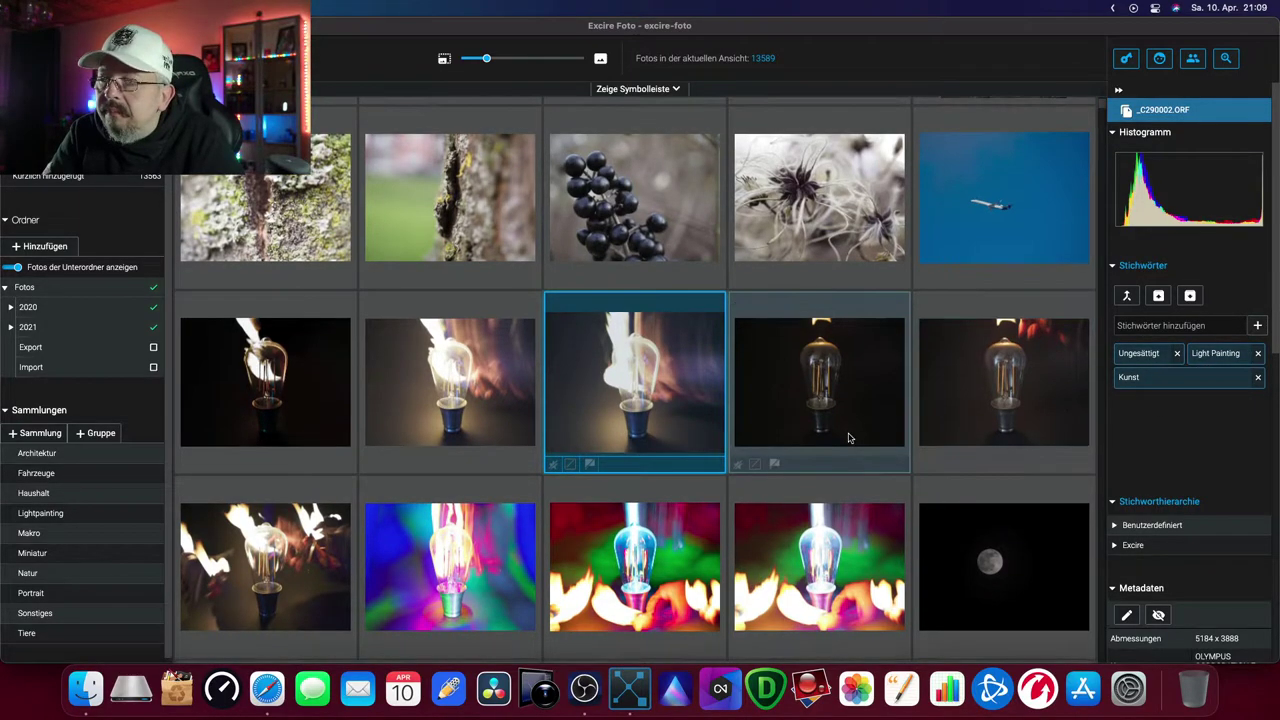
Step: Review the keywords of the colourful bulb photo and the moon photo _C290010.ORF
{"action": "scroll", "coordinate": [700, 480], "scroll_direction": "down", "scroll_amount": 1}
{"action": "left_click", "coordinate": [670, 513]}
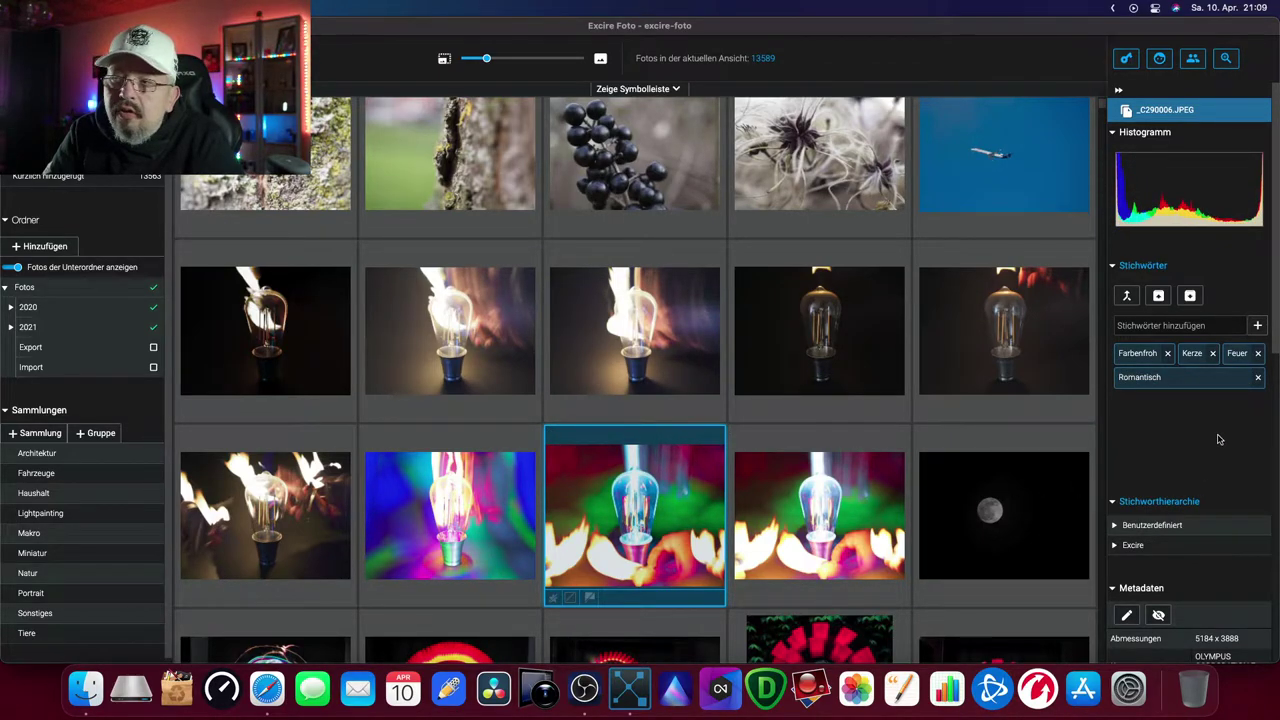
{"action": "mouse_move", "coordinate": [819, 515]}
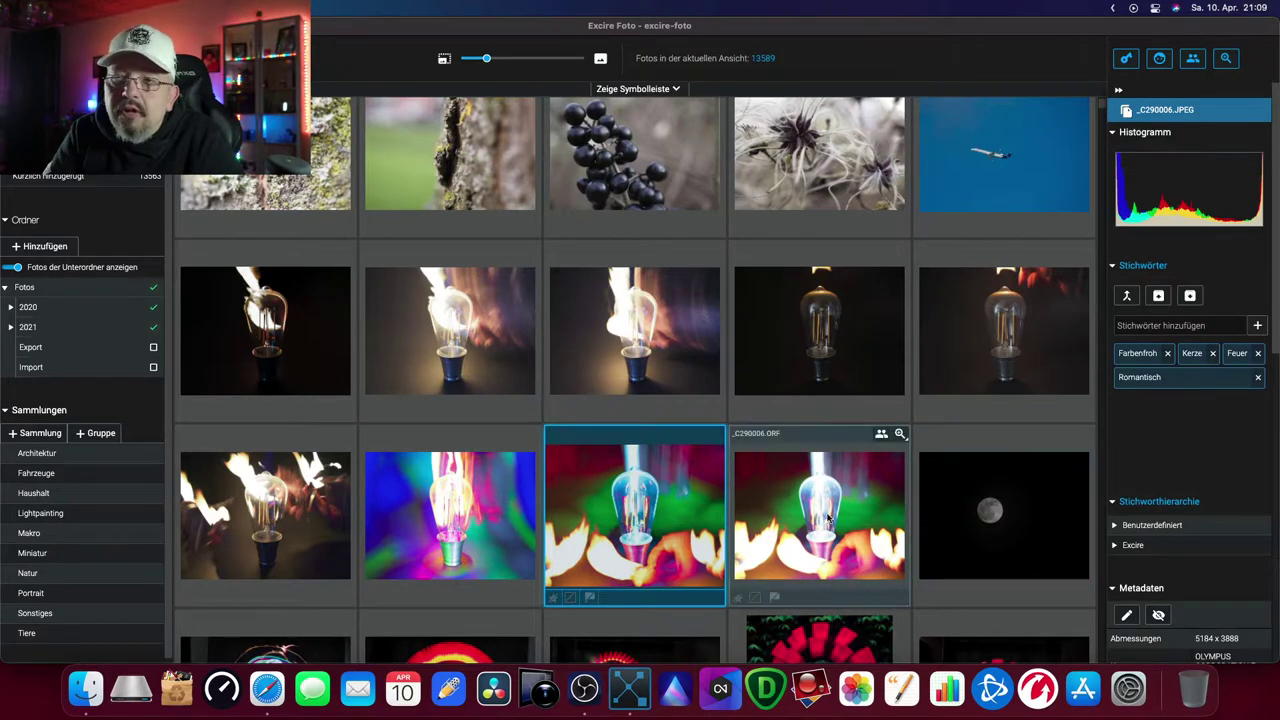
{"action": "left_click", "coordinate": [991, 502]}
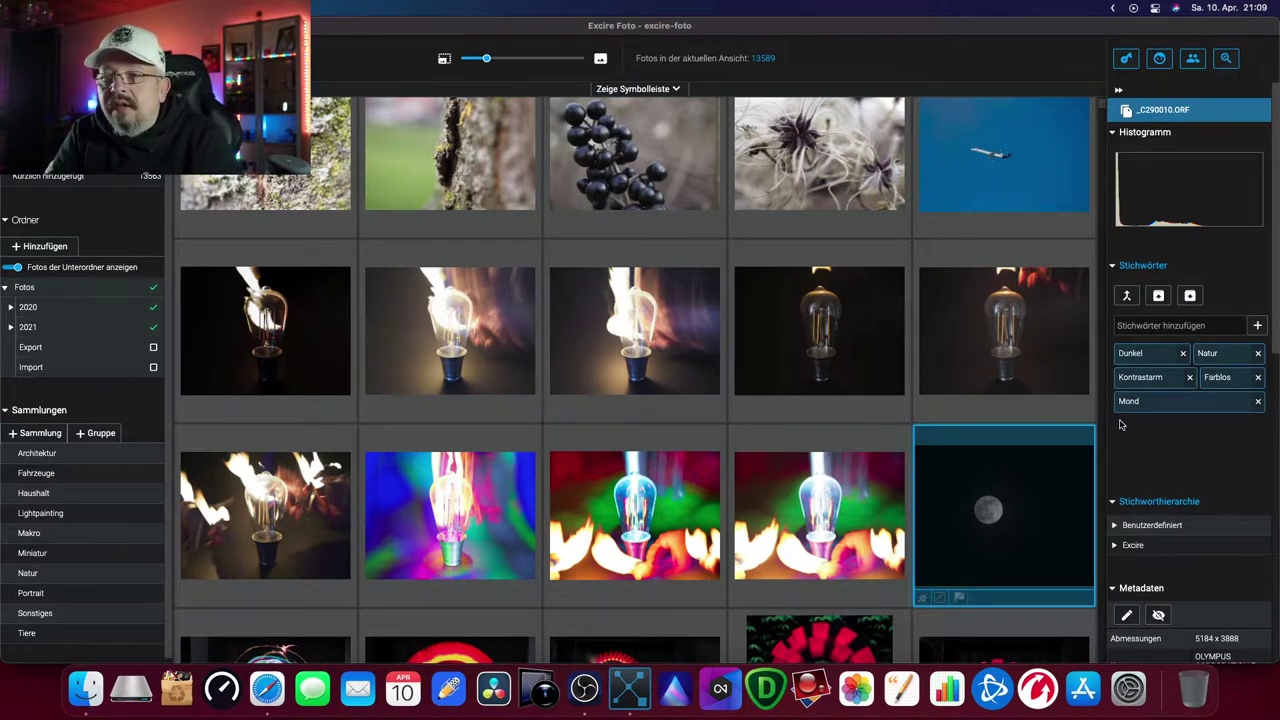
{"action": "mouse_move", "coordinate": [634, 330]}
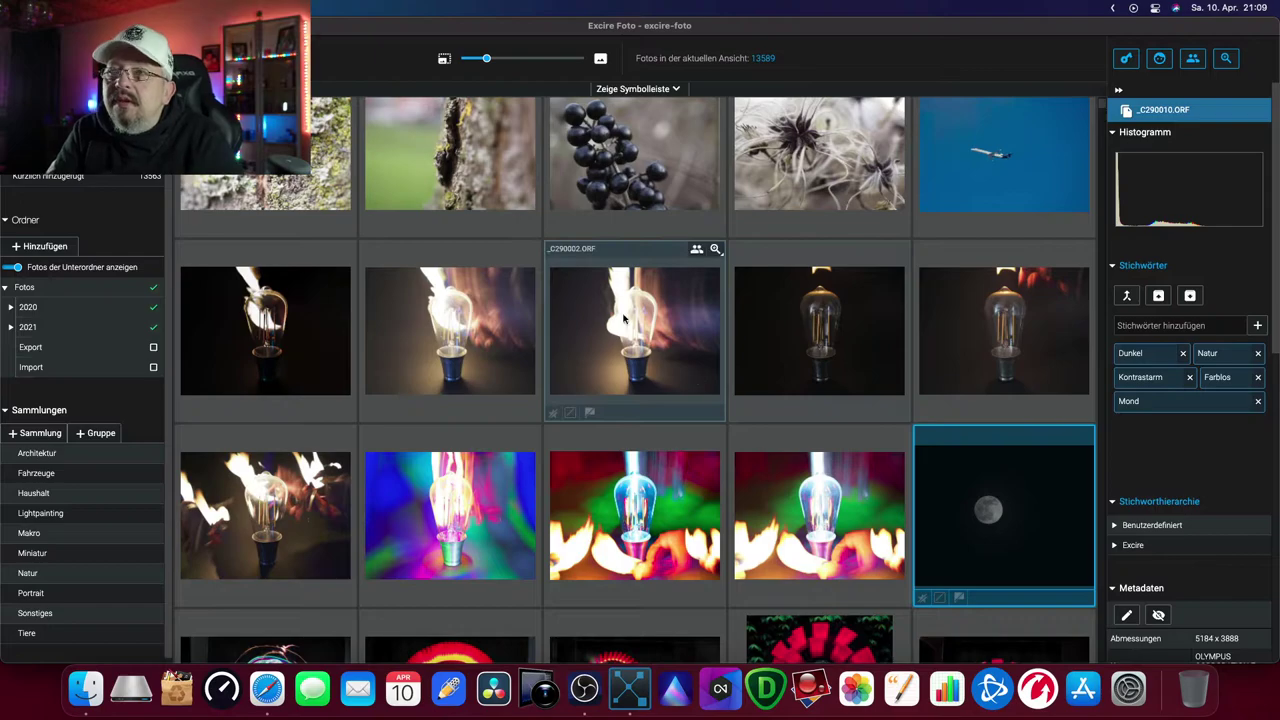
Step: Select the four dark bulb photos and remove Naturereignis, Nachthimmel and Natur from them
{"action": "scroll", "coordinate": [440, 330], "scroll_direction": "down", "scroll_amount": 2}
{"action": "scroll", "coordinate": [440, 328], "scroll_direction": "down", "scroll_amount": 3}
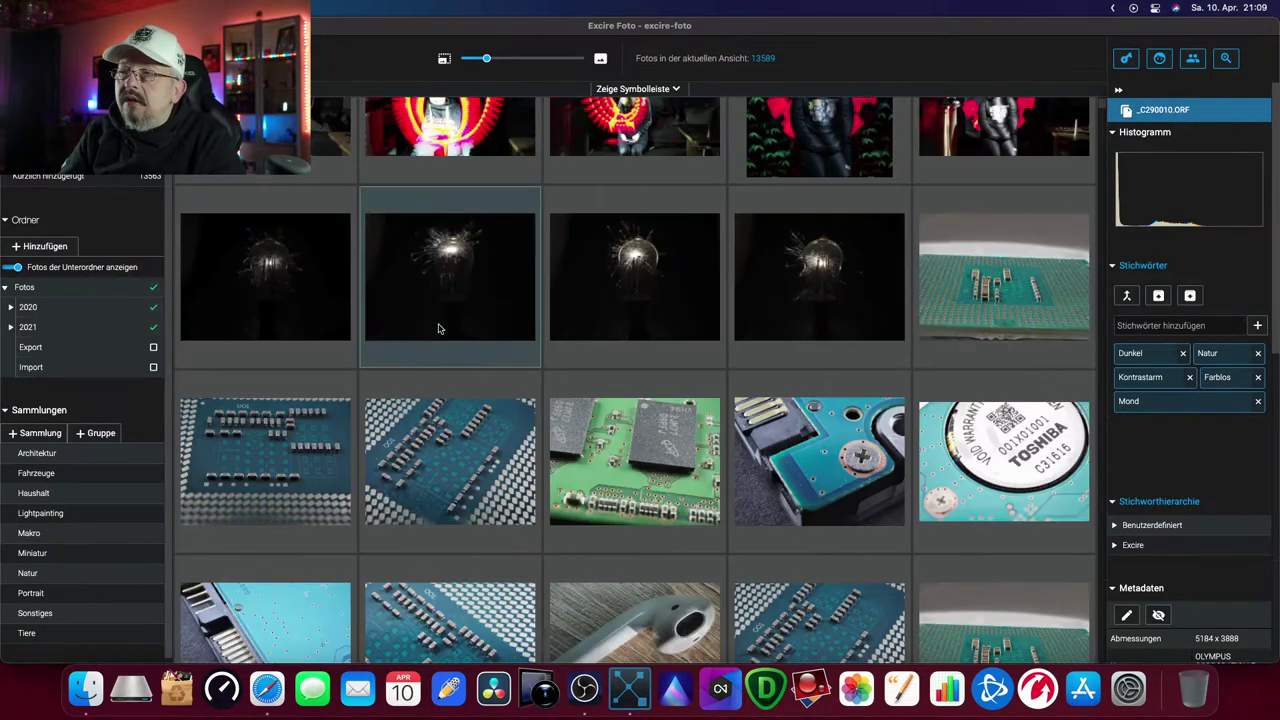
{"action": "left_click", "coordinate": [323, 291]}
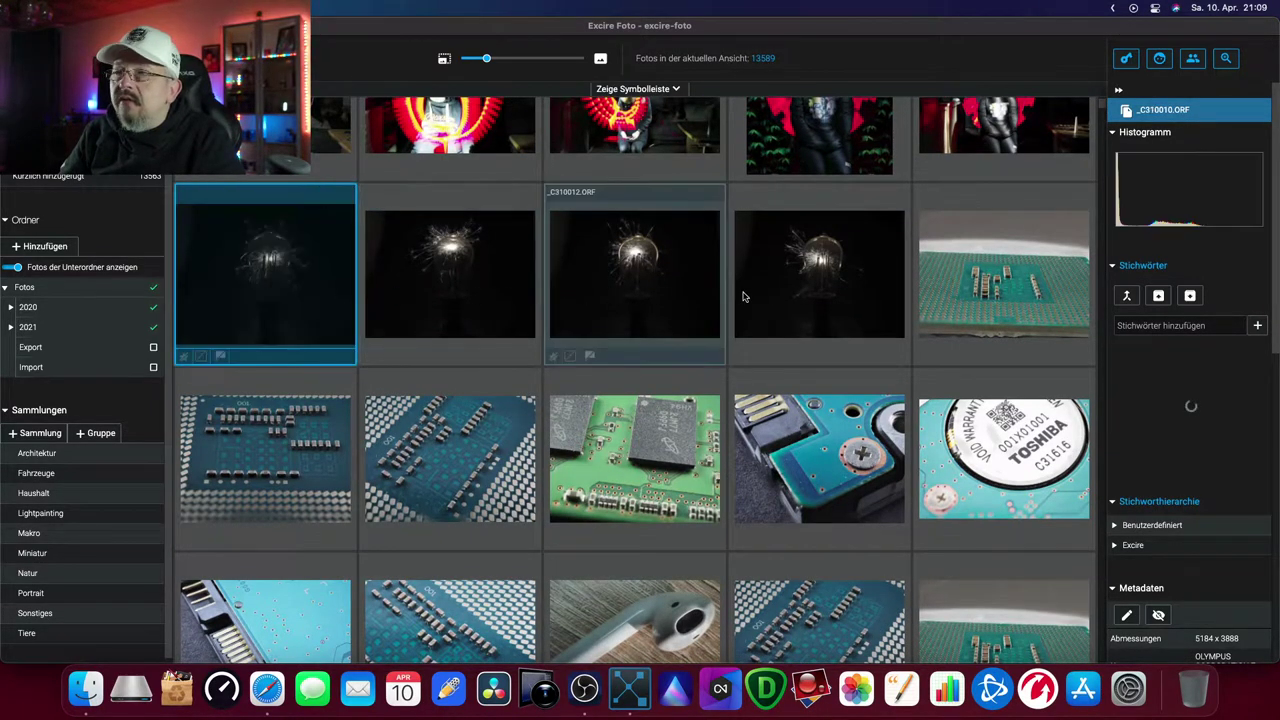
{"action": "left_click", "coordinate": [783, 296], "text": "shift"}
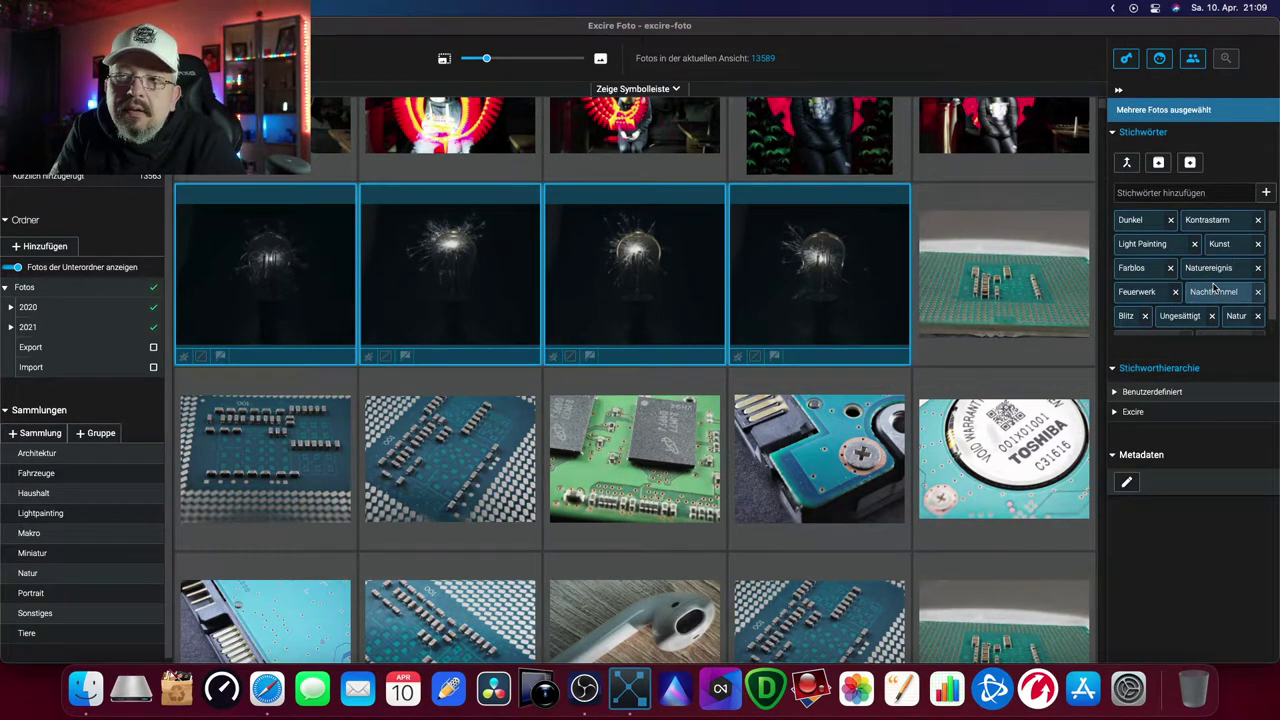
{"action": "left_click", "coordinate": [1259, 273]}
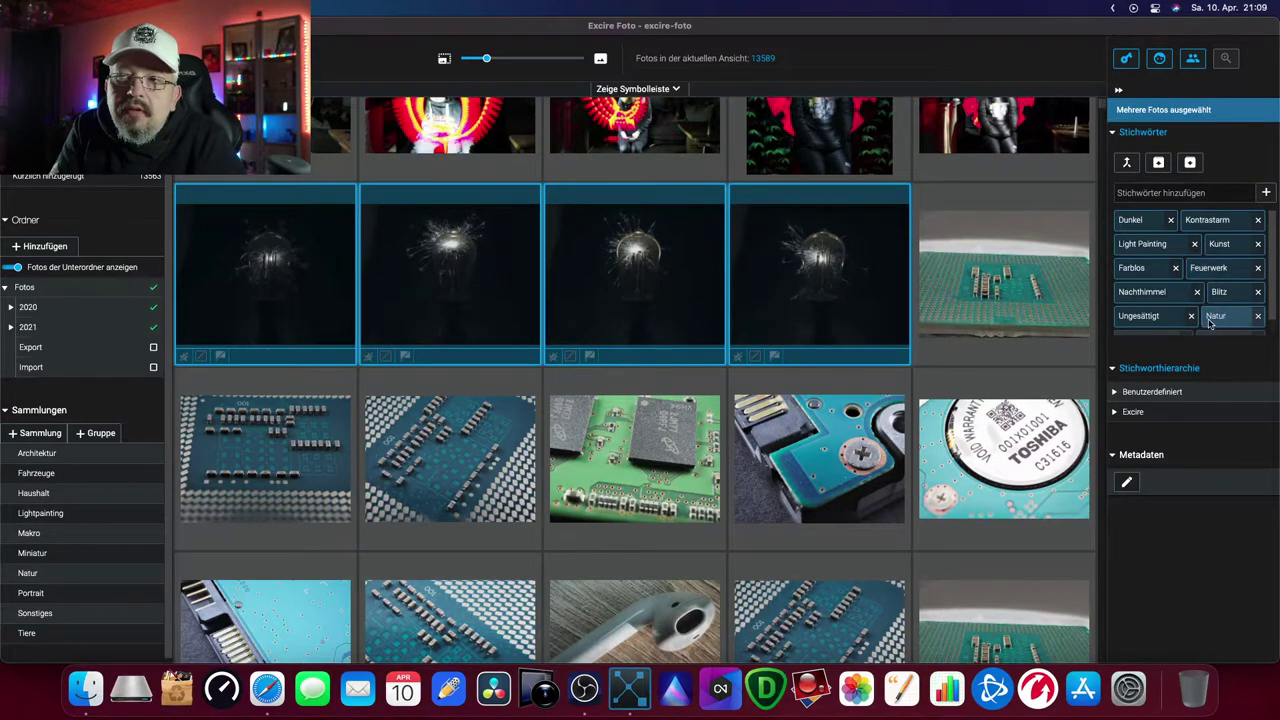
{"action": "left_click", "coordinate": [1196, 292]}
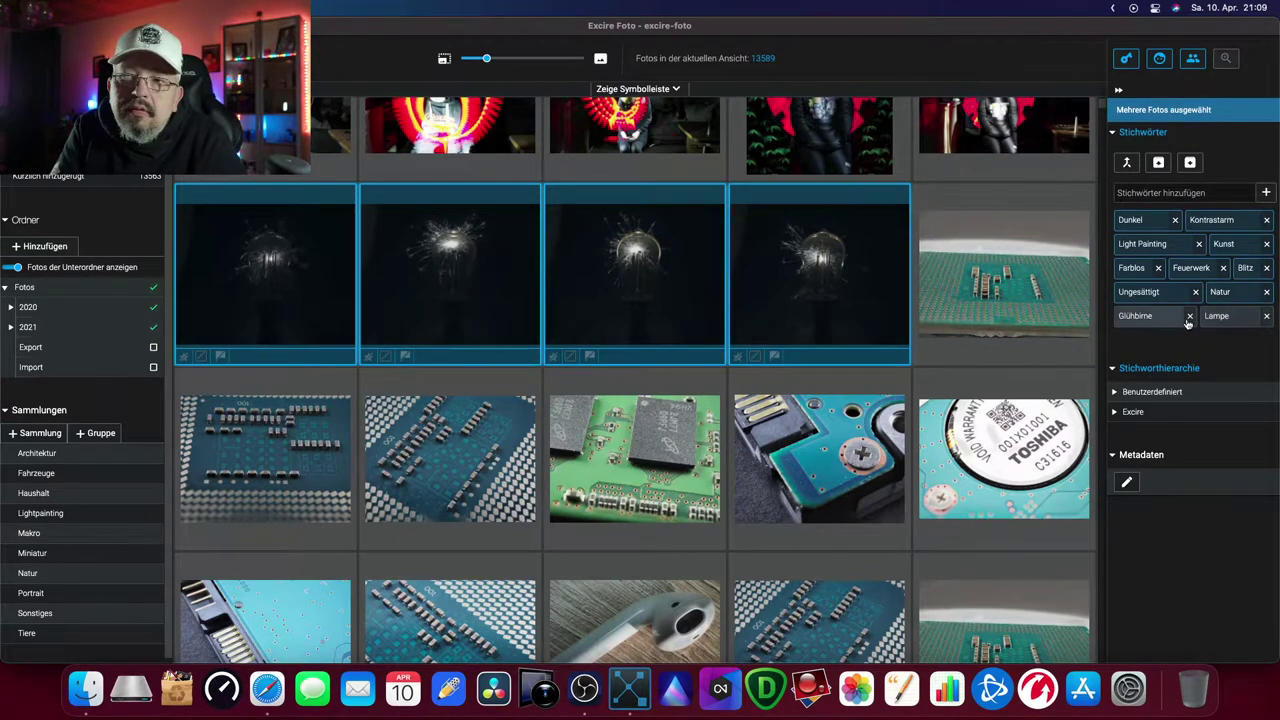
{"action": "left_click", "coordinate": [1266, 292]}
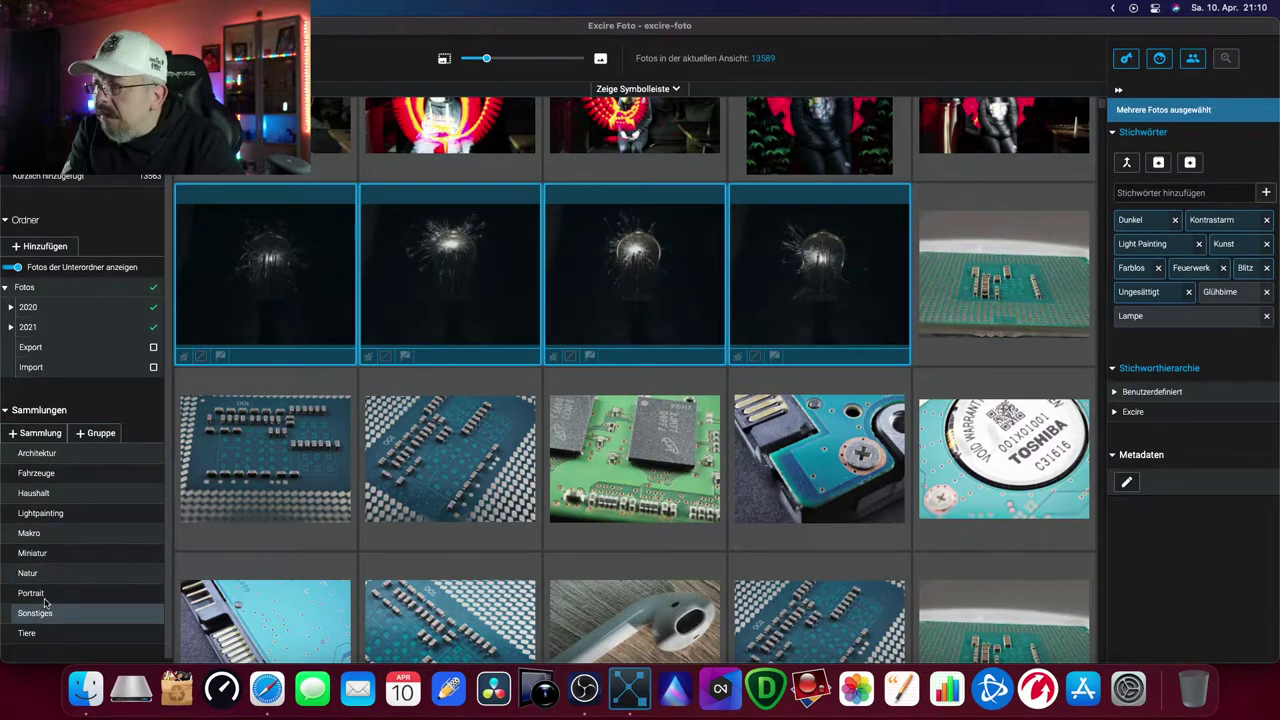
Step: Browse the library collections, ending on Tiere with its 8544 animal photos
{"action": "left_click", "coordinate": [97, 436]}
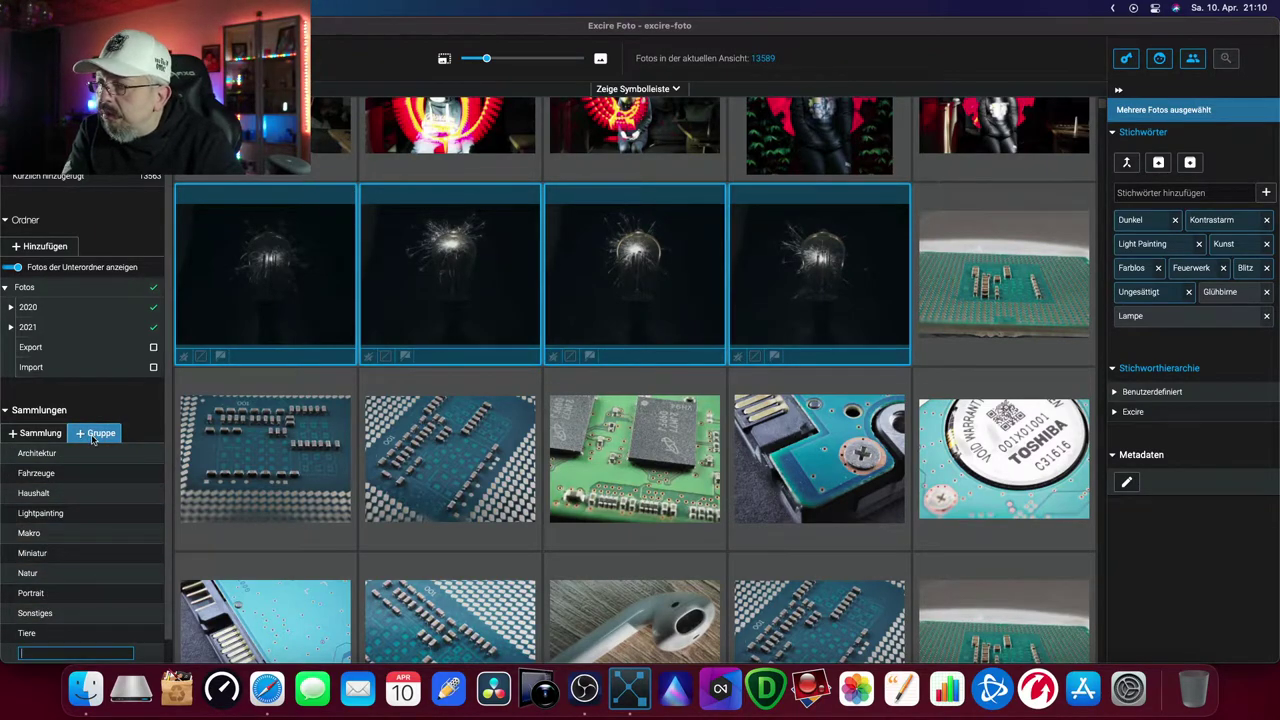
{"action": "key", "text": "Escape"}
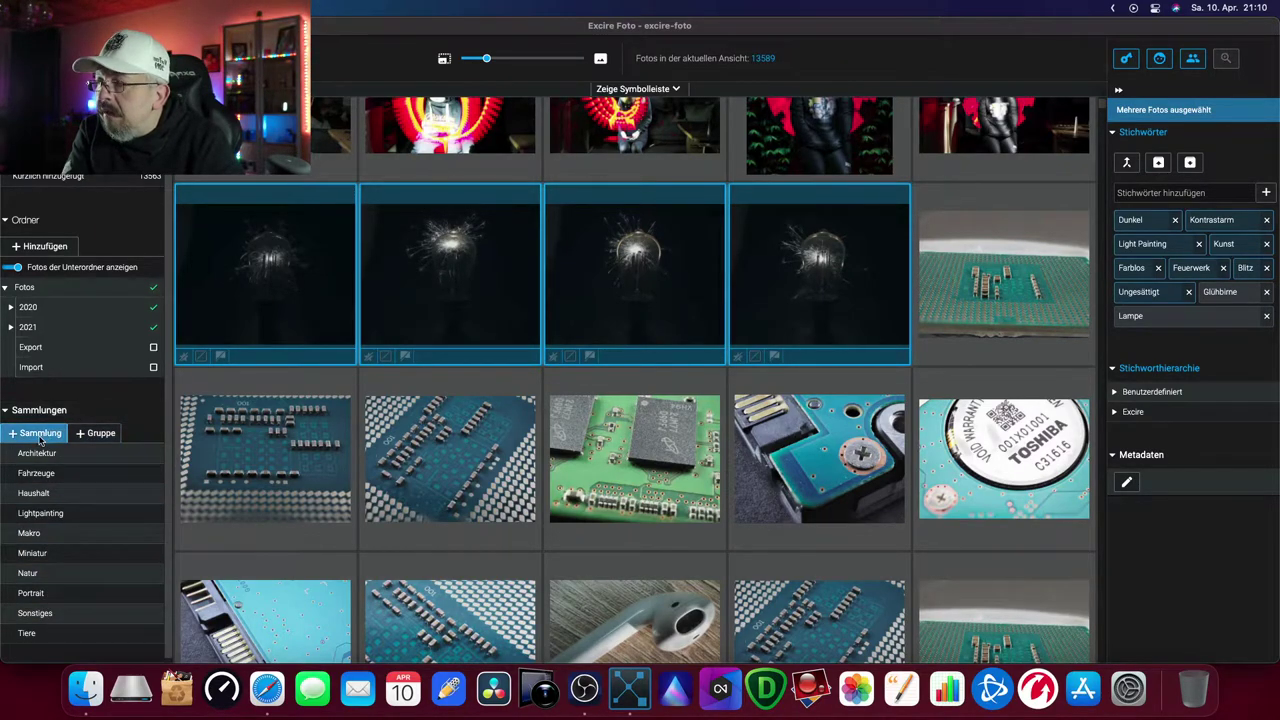
{"action": "left_click", "coordinate": [38, 454]}
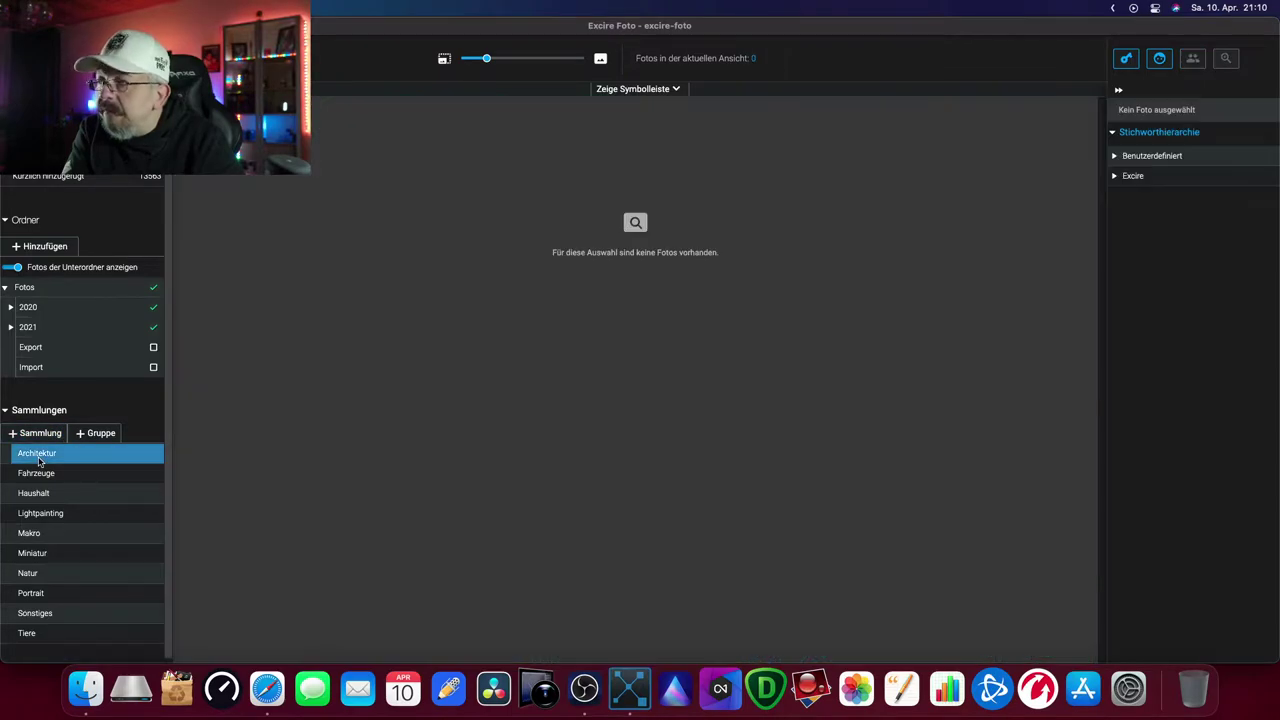
{"action": "left_click", "coordinate": [63, 474]}
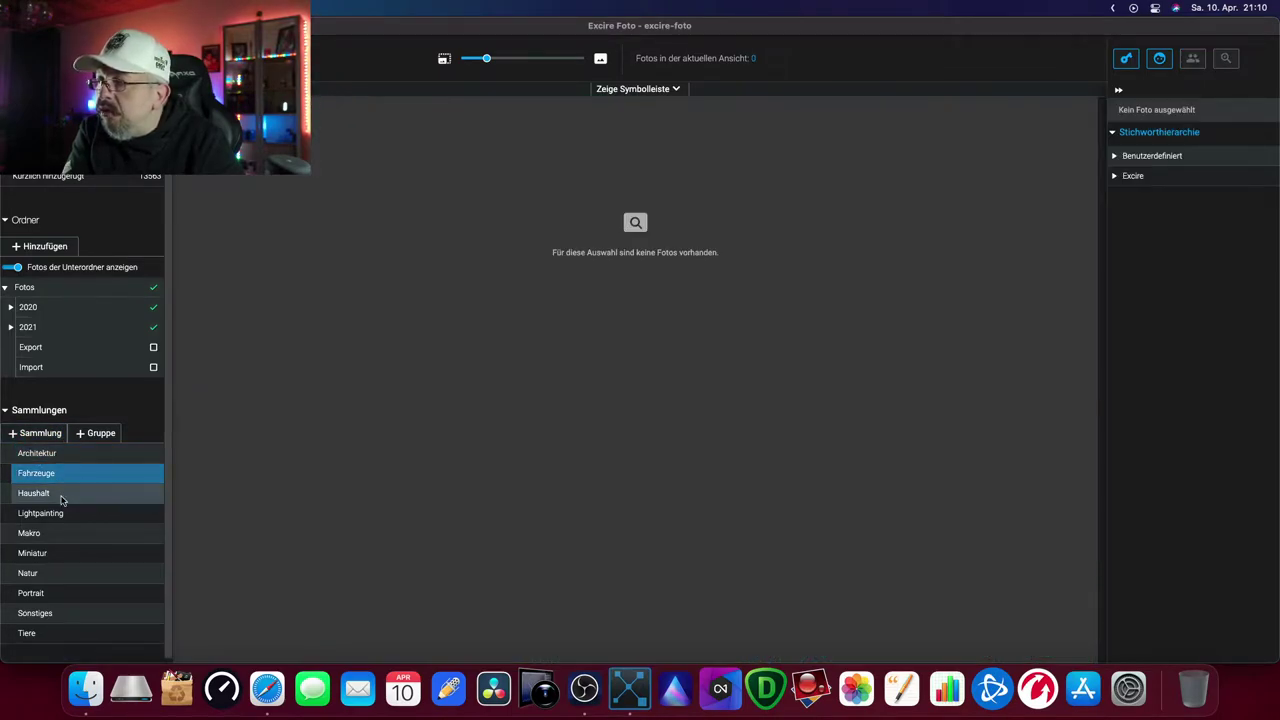
{"action": "left_click", "coordinate": [55, 496]}
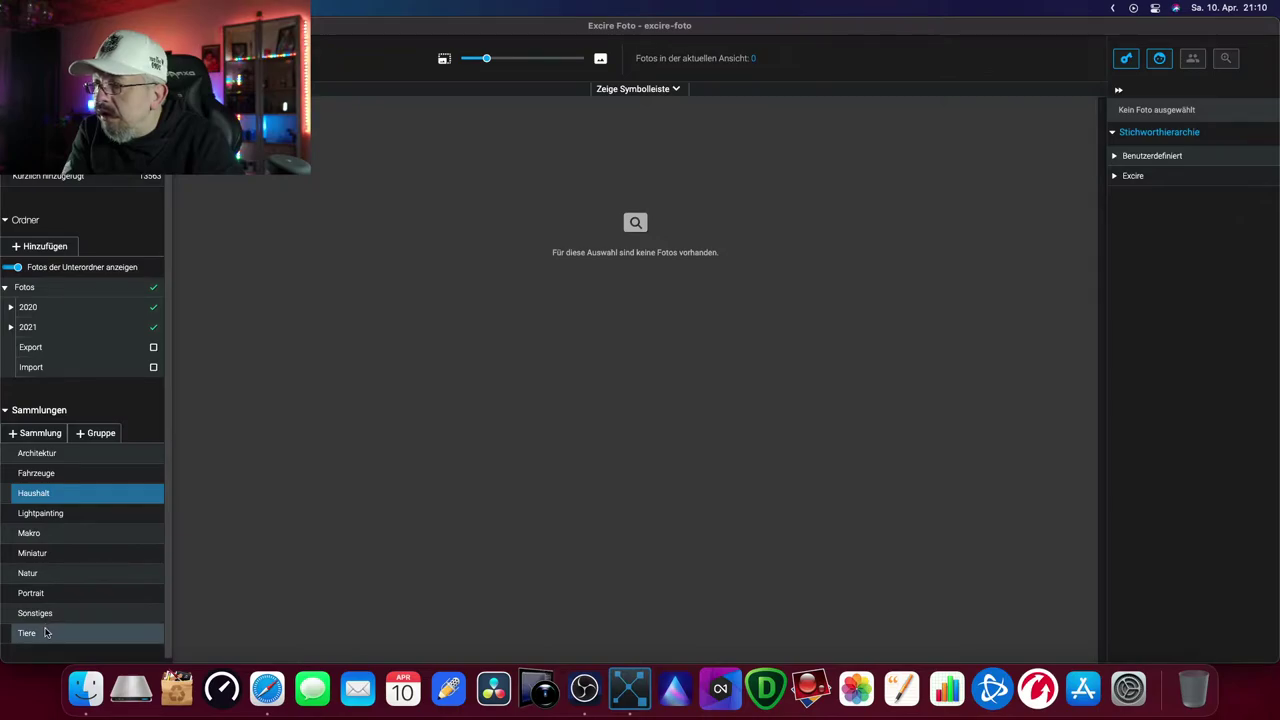
{"action": "left_click", "coordinate": [45, 632]}
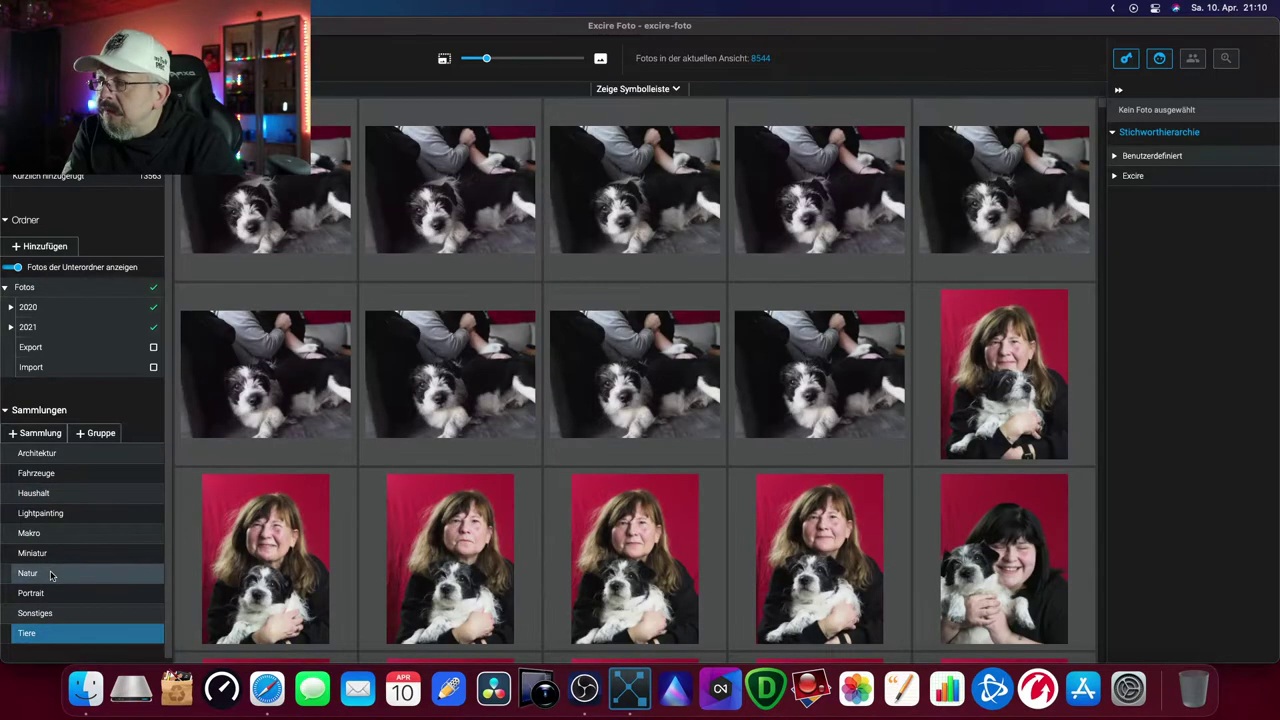
{"action": "left_click", "coordinate": [50, 574]}
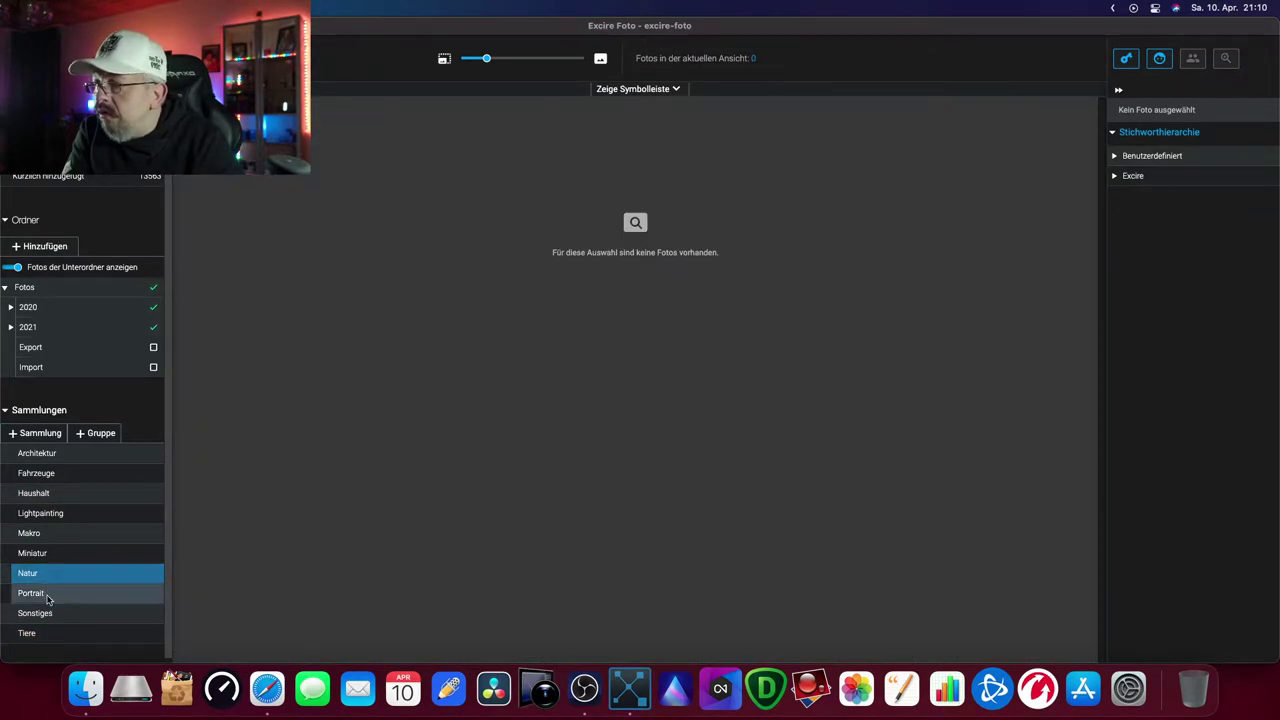
{"action": "left_click", "coordinate": [47, 595]}
{"action": "left_click", "coordinate": [44, 612]}
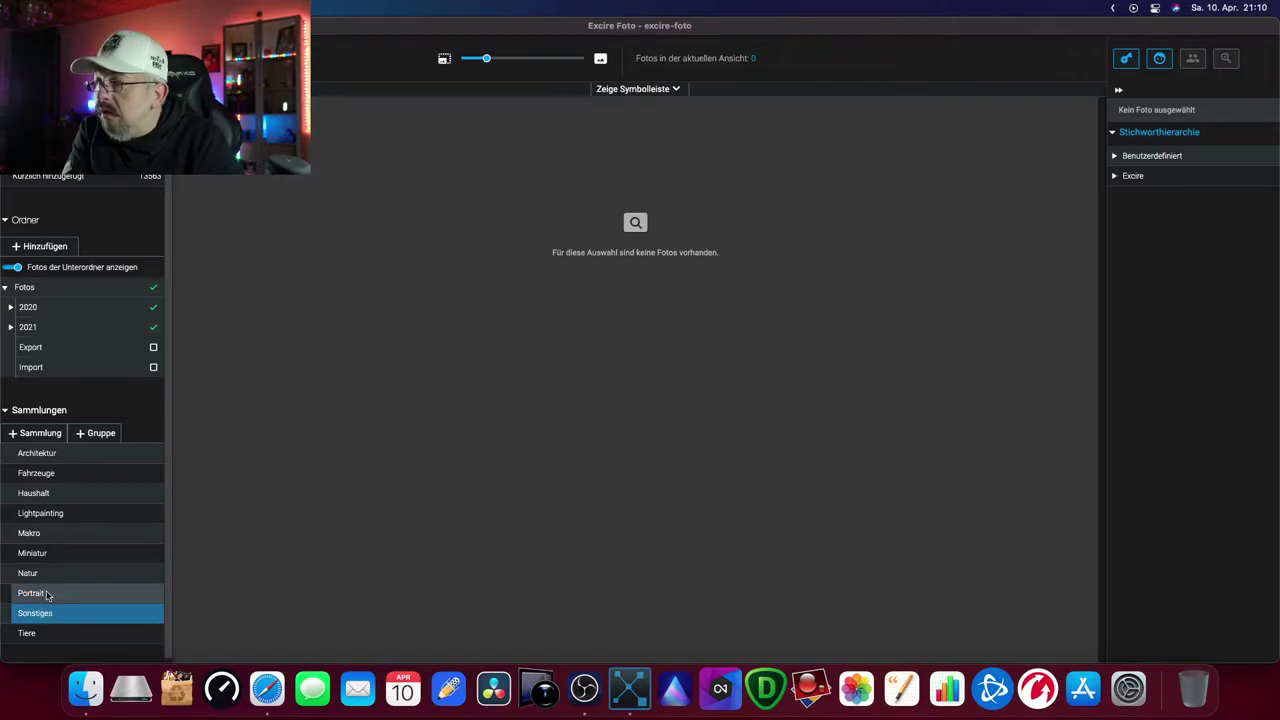
{"action": "left_click", "coordinate": [49, 496]}
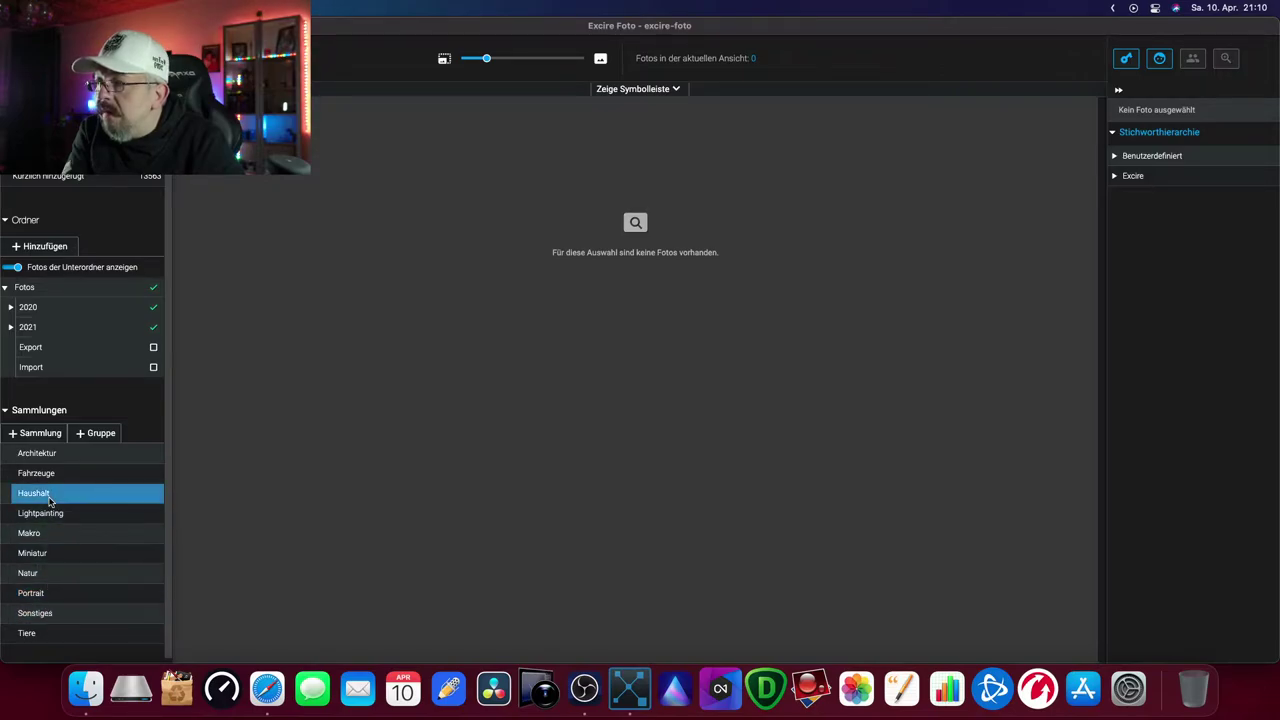
{"action": "left_click", "coordinate": [48, 474]}
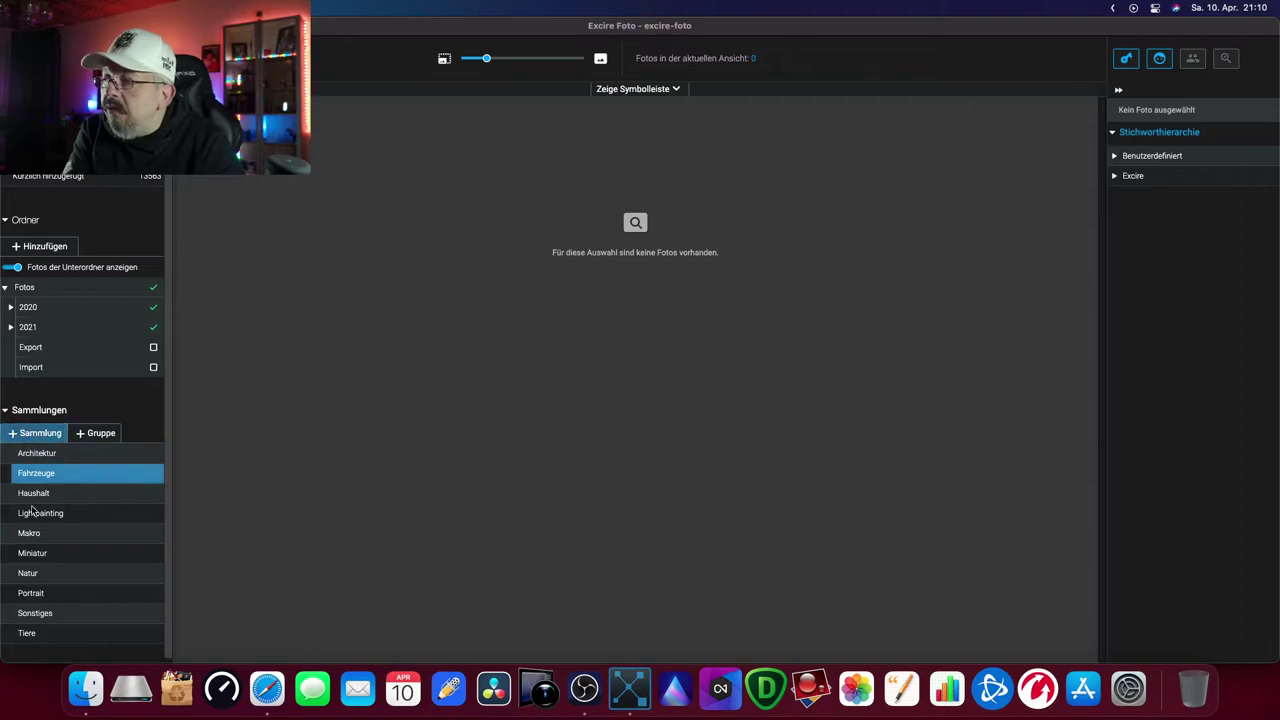
{"action": "left_click", "coordinate": [45, 636]}
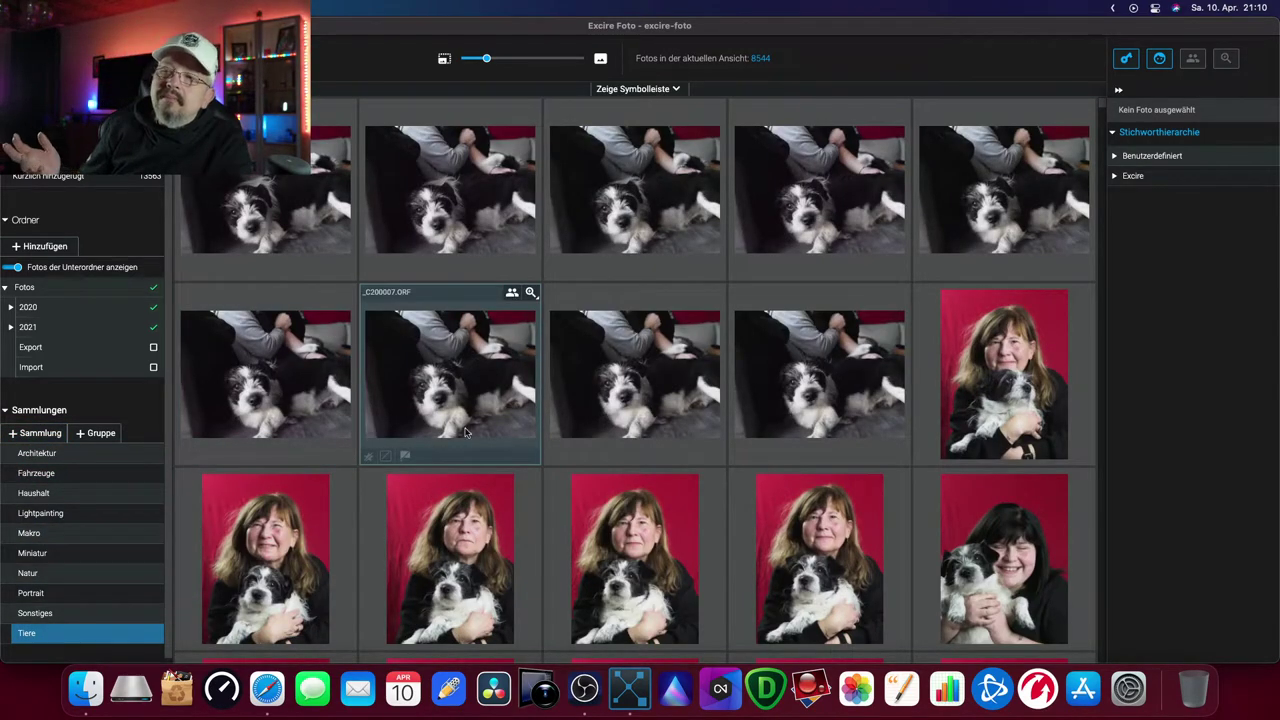
Step: Scroll the Tiere grid past the bird-in-tree shots down to the magpie photos
{"action": "scroll", "coordinate": [465, 432], "scroll_direction": "down", "scroll_amount": 6}
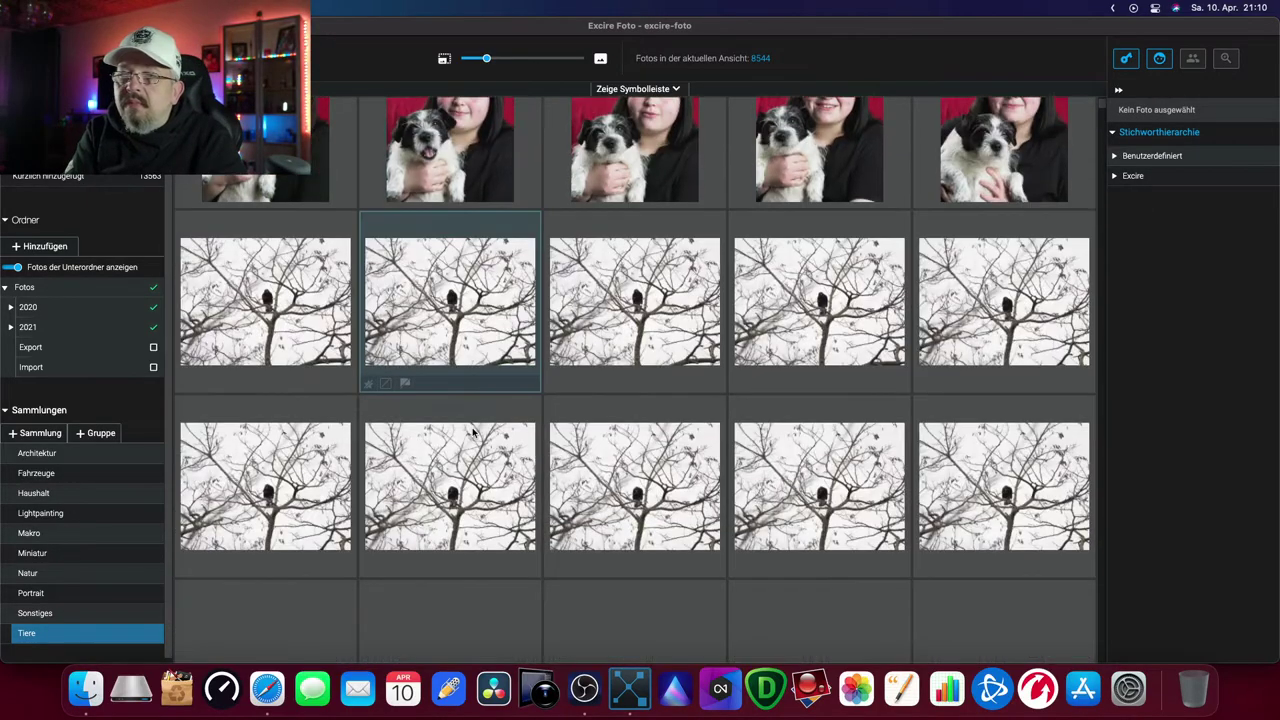
{"action": "scroll", "coordinate": [474, 432], "scroll_direction": "down", "scroll_amount": 5}
{"action": "scroll", "coordinate": [474, 432], "scroll_direction": "down", "scroll_amount": 5}
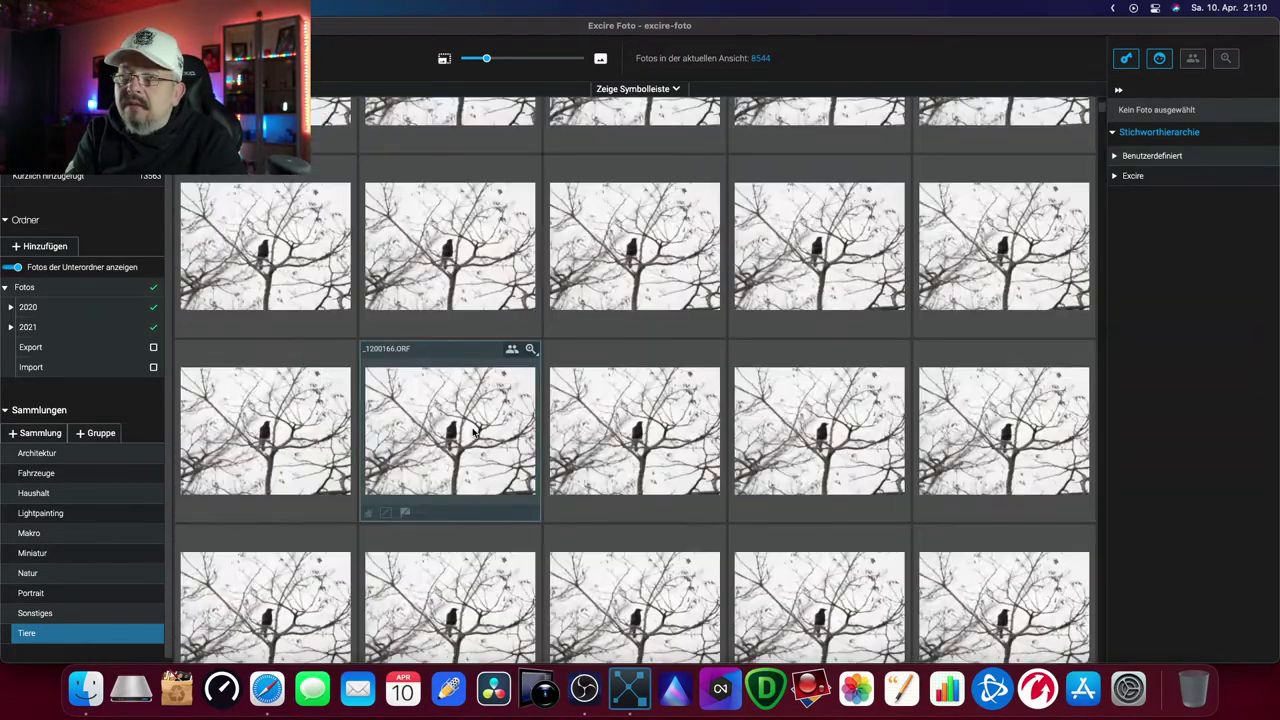
{"action": "scroll", "coordinate": [474, 432], "scroll_direction": "down", "scroll_amount": 3}
{"action": "scroll", "coordinate": [474, 432], "scroll_direction": "down", "scroll_amount": 3}
{"action": "scroll", "coordinate": [472, 432], "scroll_direction": "down", "scroll_amount": 3}
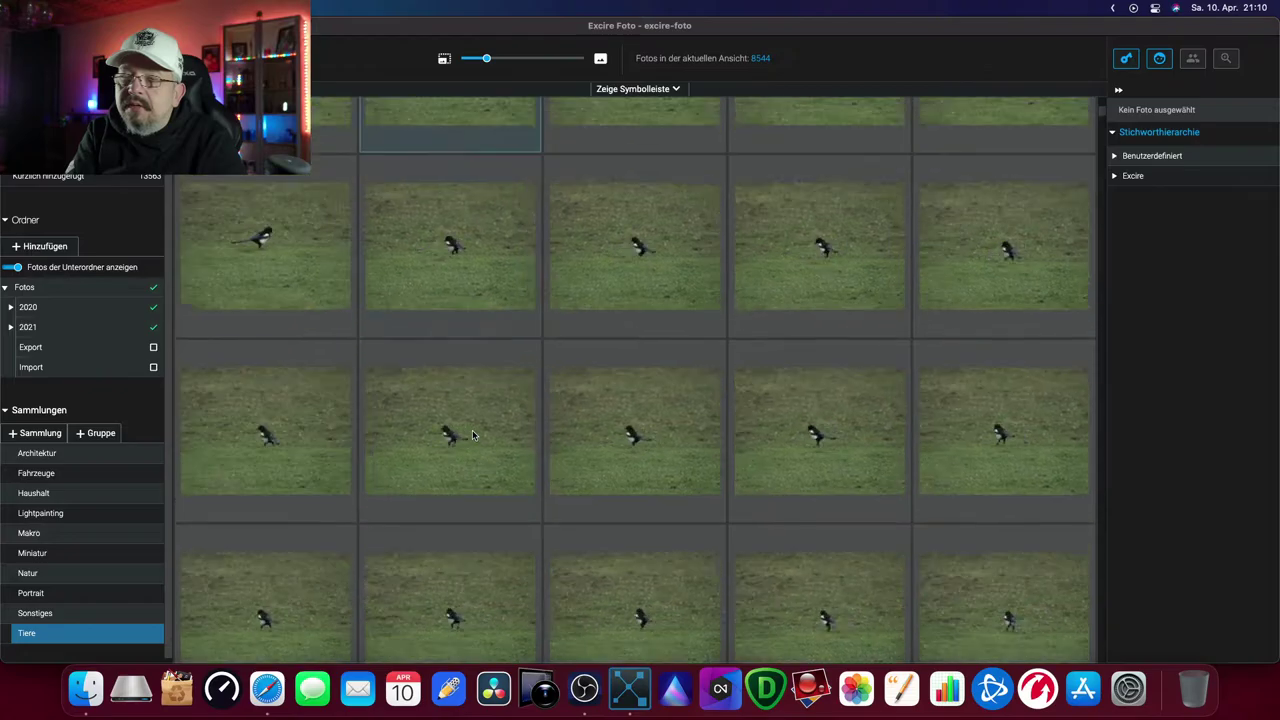
{"action": "scroll", "coordinate": [472, 432], "scroll_direction": "down", "scroll_amount": 3}
{"action": "scroll", "coordinate": [472, 432], "scroll_direction": "down", "scroll_amount": 3}
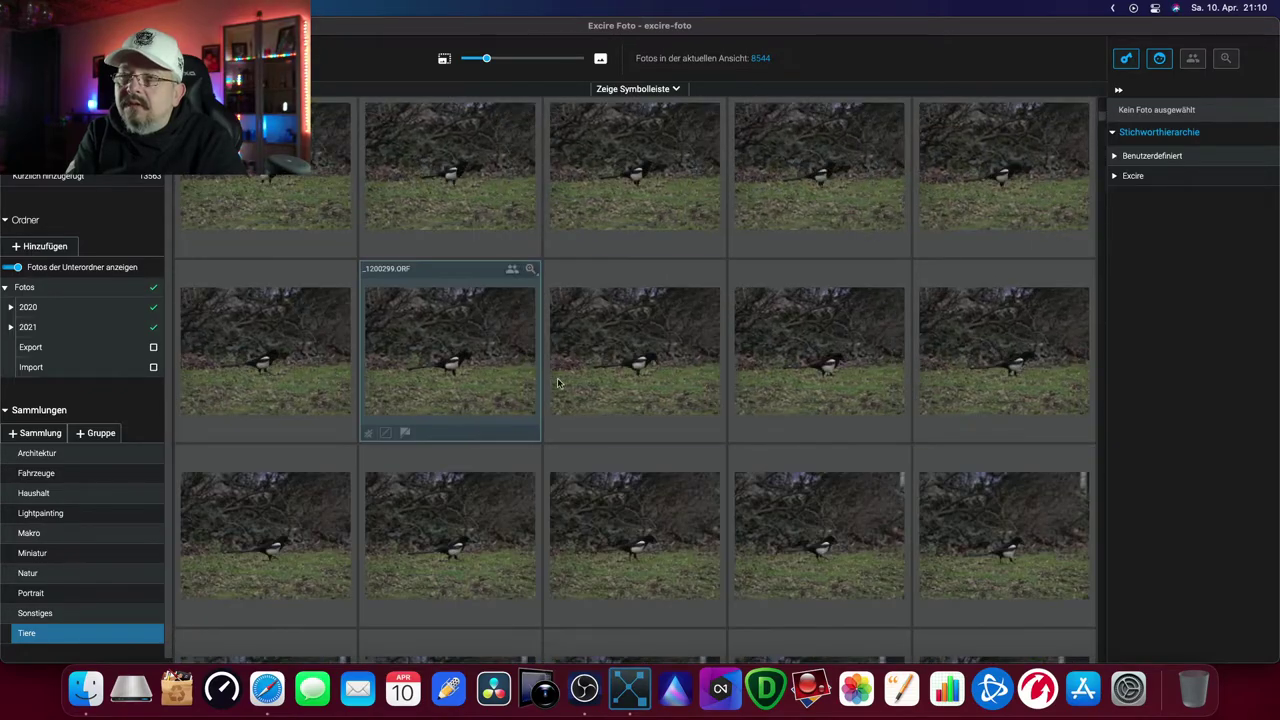
Step: Search for the keyword Tier > Vogel > Amsel with green as the dominant colour
{"action": "left_click", "coordinate": [1126, 58]}
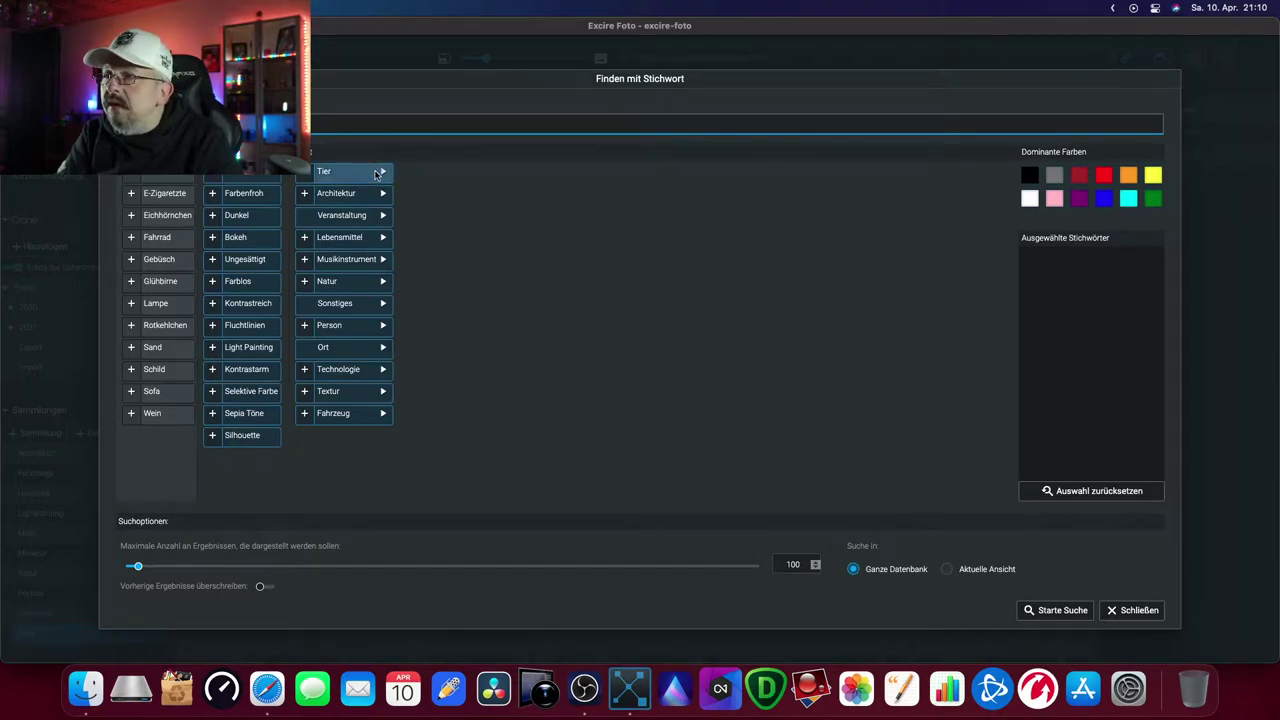
{"action": "left_click", "coordinate": [380, 173]}
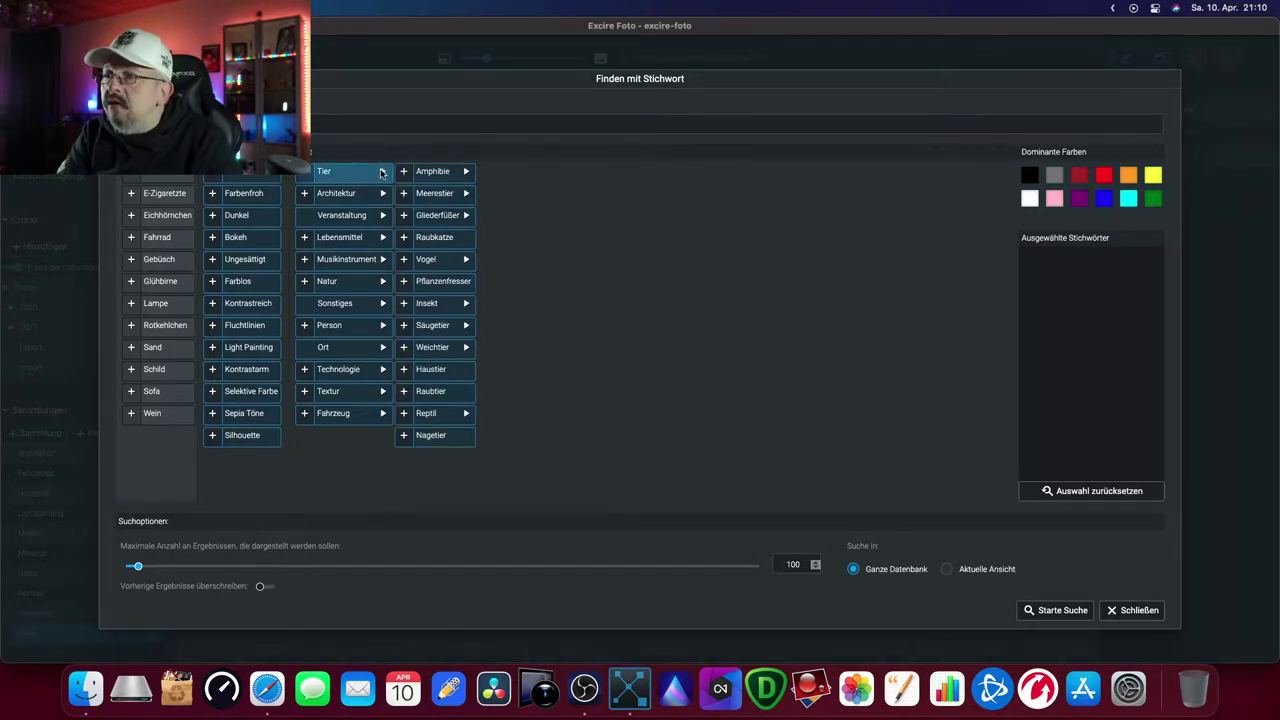
{"action": "left_click", "coordinate": [466, 260]}
{"action": "left_click", "coordinate": [489, 173]}
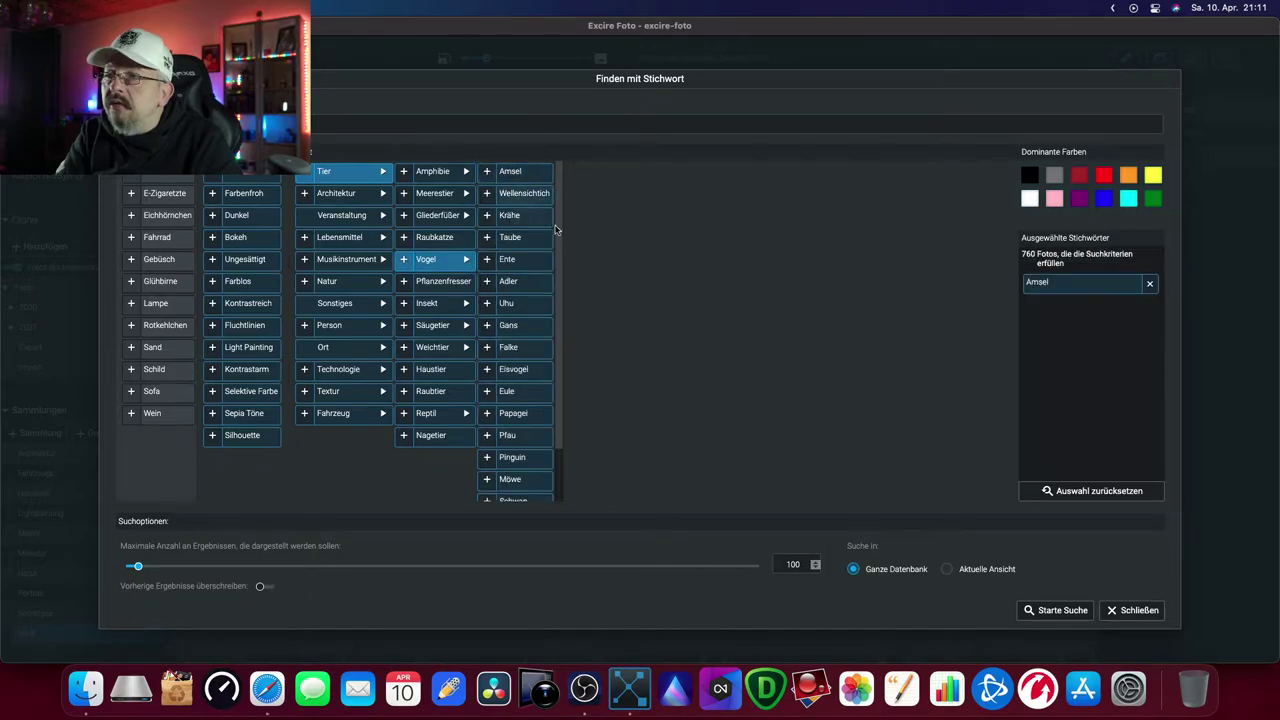
{"action": "left_click", "coordinate": [1155, 201]}
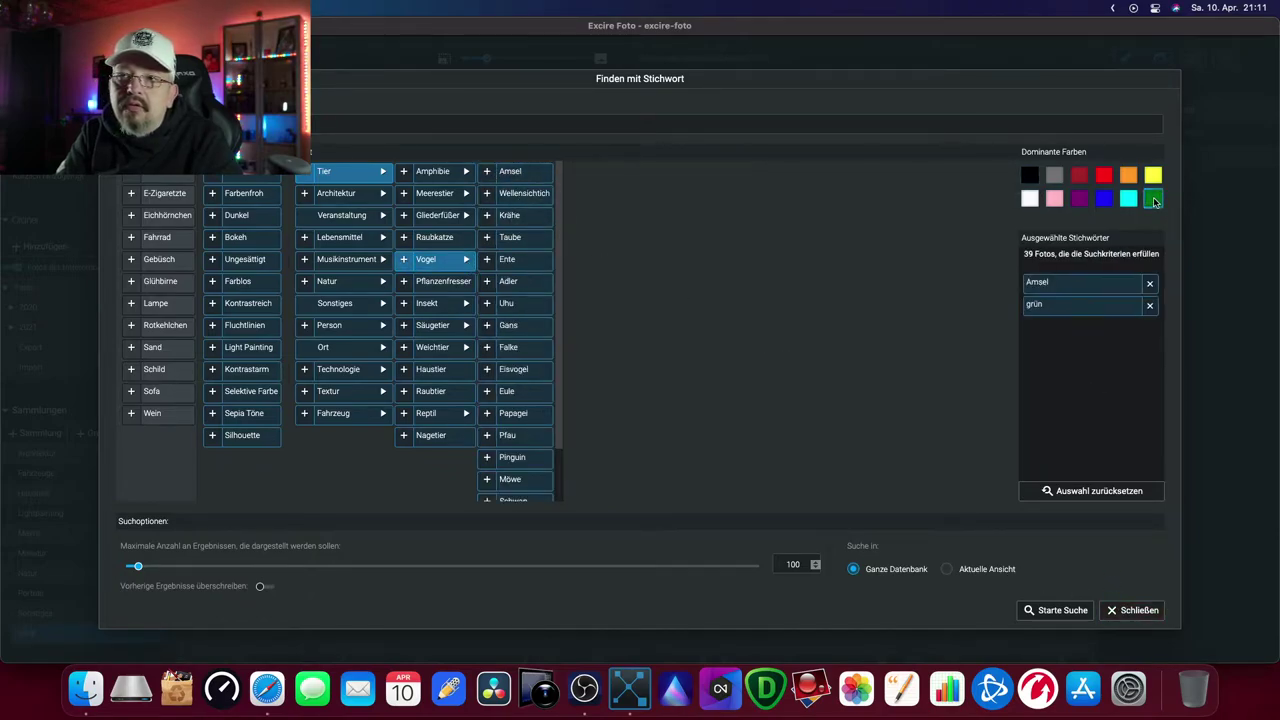
{"action": "left_click", "coordinate": [1062, 611]}
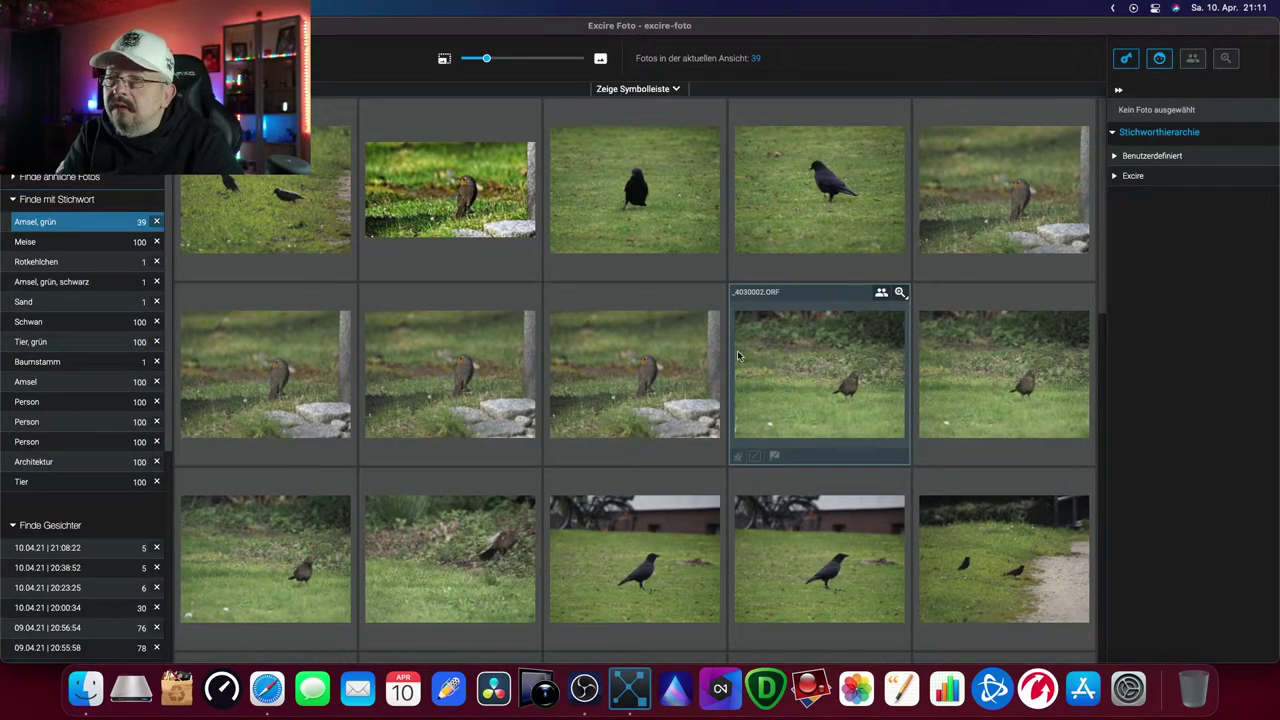
Step: Open the robin photo _3240033.ORF on its own from the search results
{"action": "scroll", "coordinate": [710, 358], "scroll_direction": "down", "scroll_amount": 3}
{"action": "scroll", "coordinate": [710, 358], "scroll_direction": "down", "scroll_amount": 3}
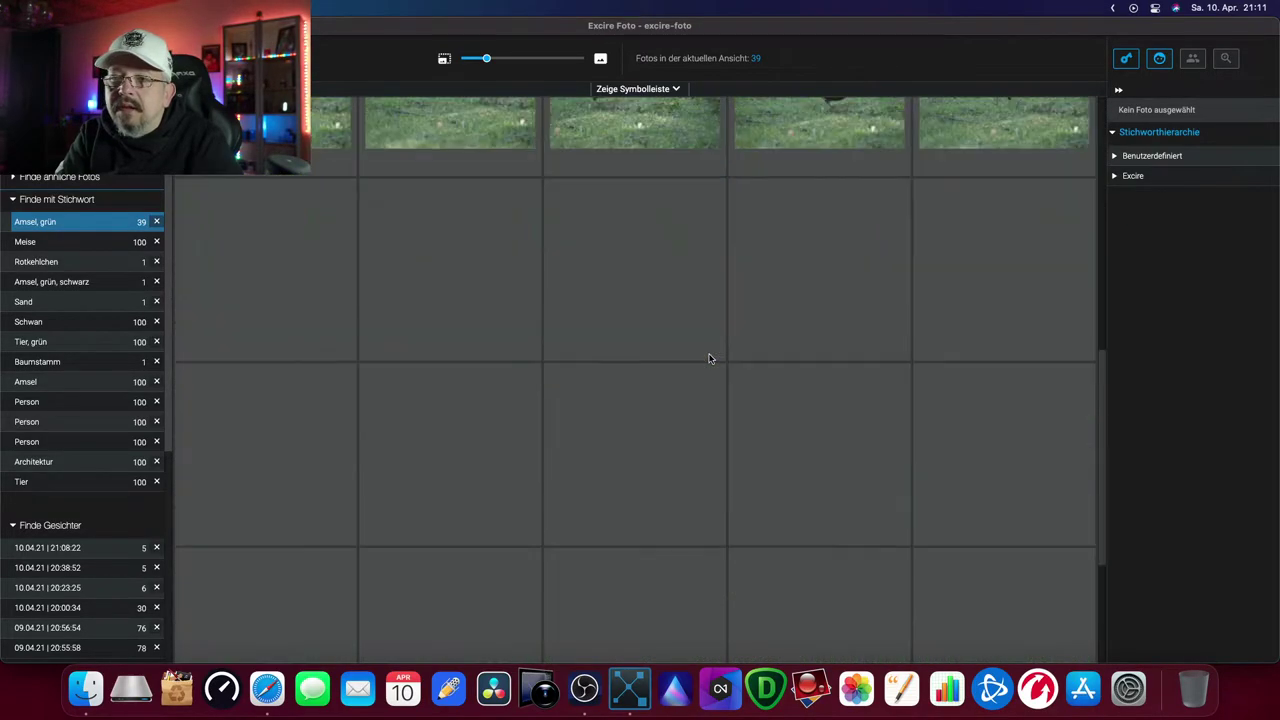
{"action": "scroll", "coordinate": [710, 358], "scroll_direction": "down", "scroll_amount": 1}
{"action": "scroll", "coordinate": [710, 358], "scroll_direction": "down", "scroll_amount": 2}
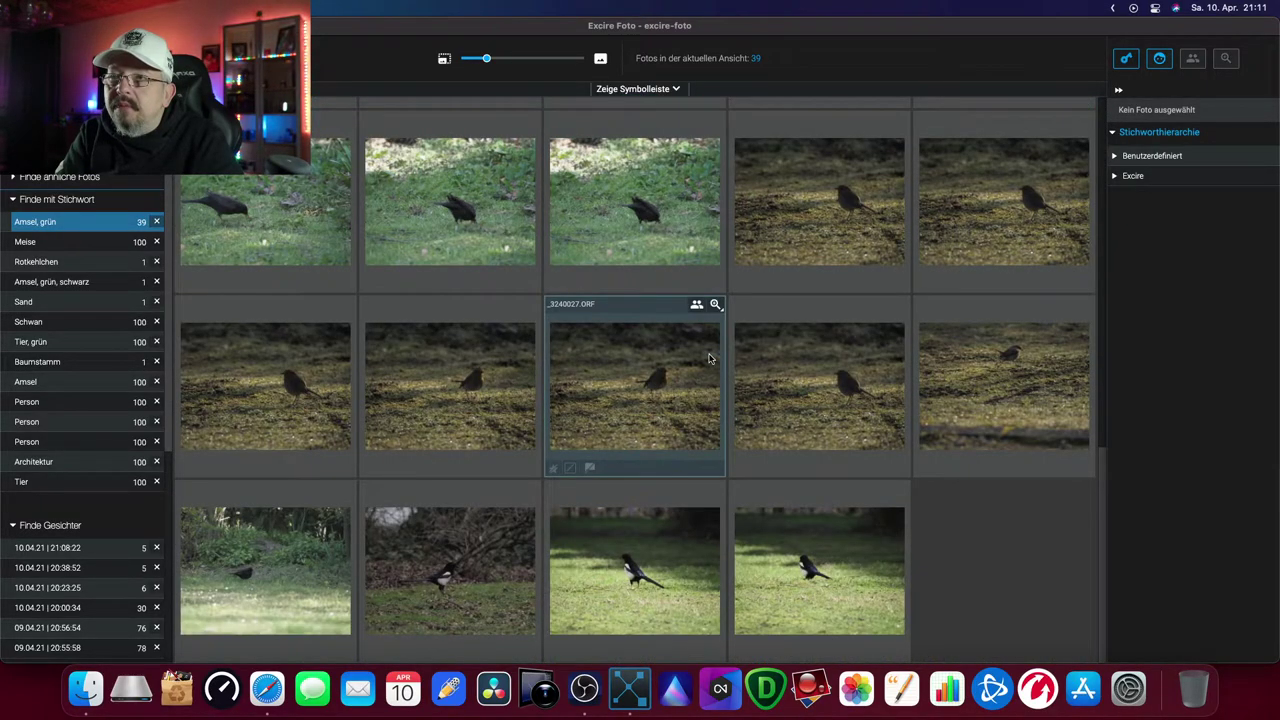
{"action": "double_click", "coordinate": [812, 228]}
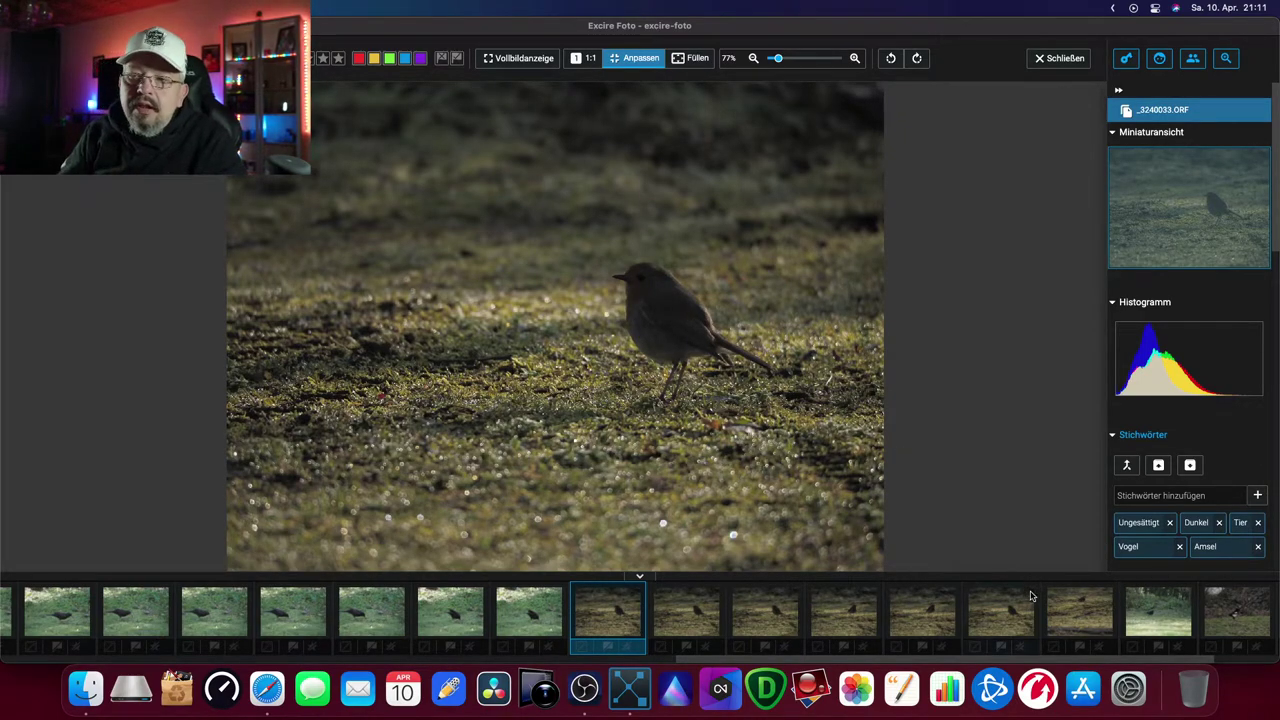
Step: Compare the robin photo with its neighbour _3240024.ORF, then return to the results grid
{"action": "left_click", "coordinate": [1072, 613]}
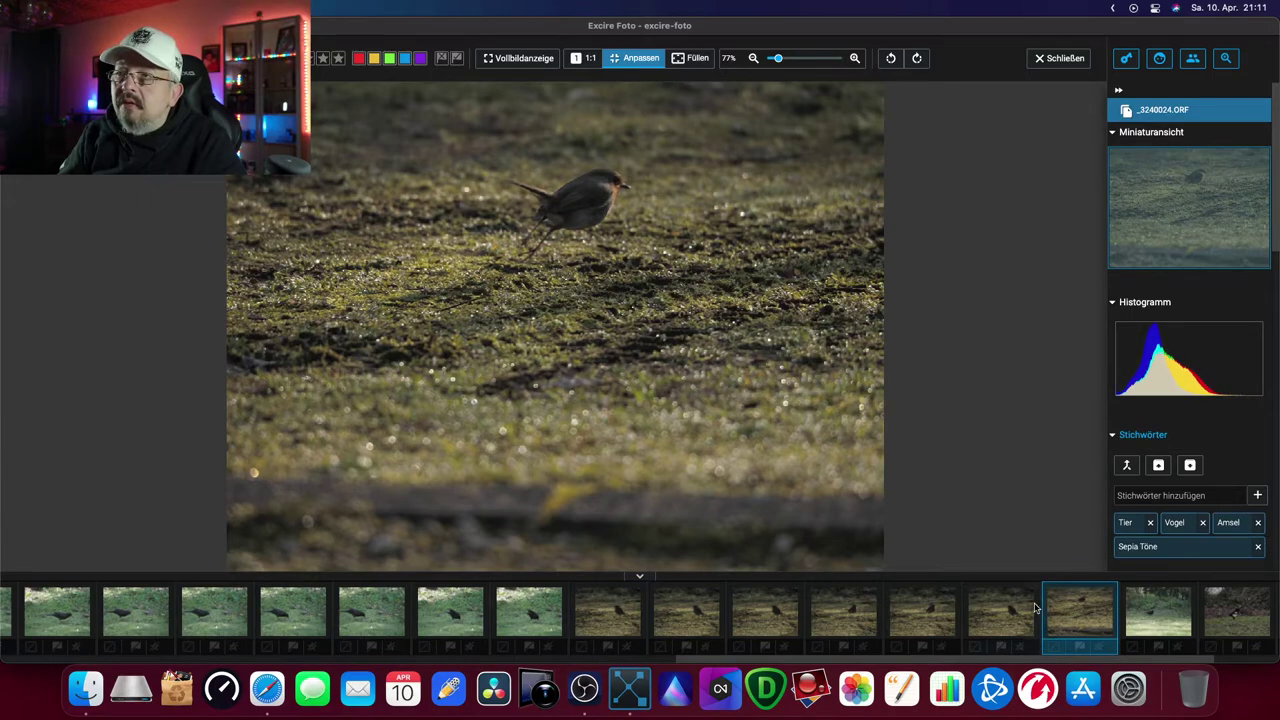
{"action": "left_click", "coordinate": [591, 611]}
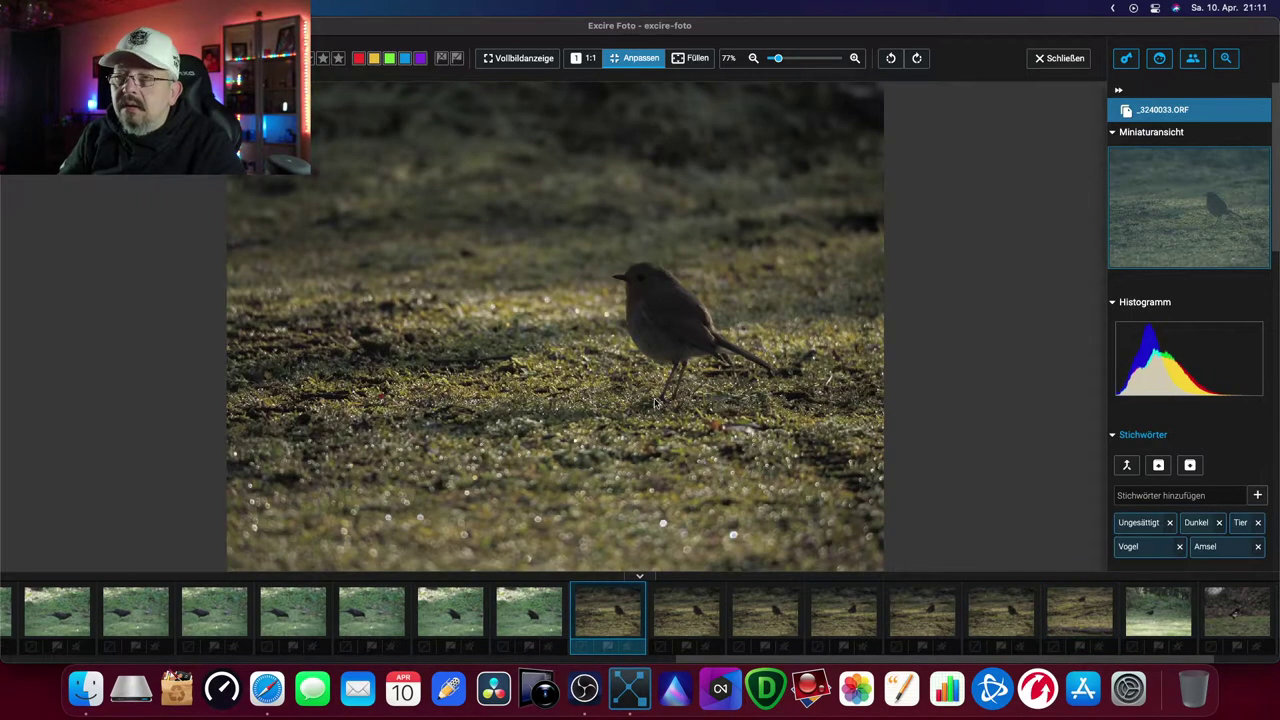
{"action": "left_click", "coordinate": [1059, 57]}
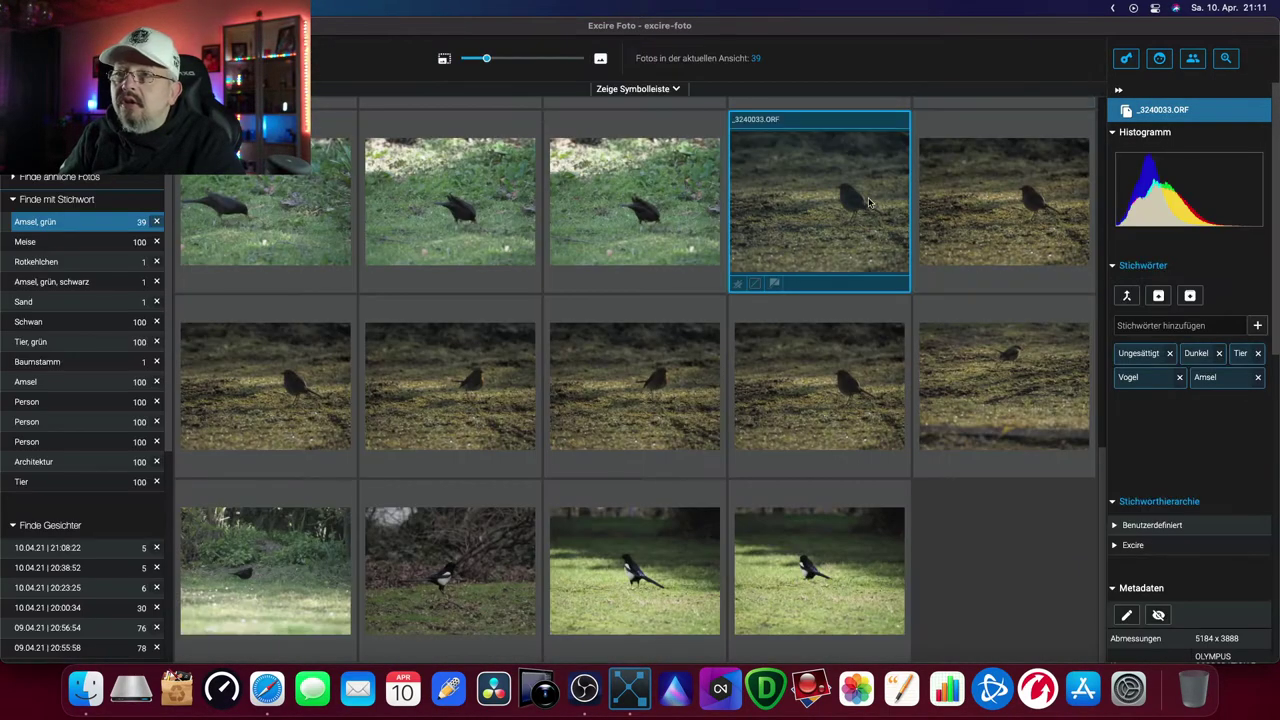
Step: Select the seven robin photos and replace their Amsel keyword with Rotkehlchen
{"action": "left_click", "coordinate": [948, 404], "text": "shift"}
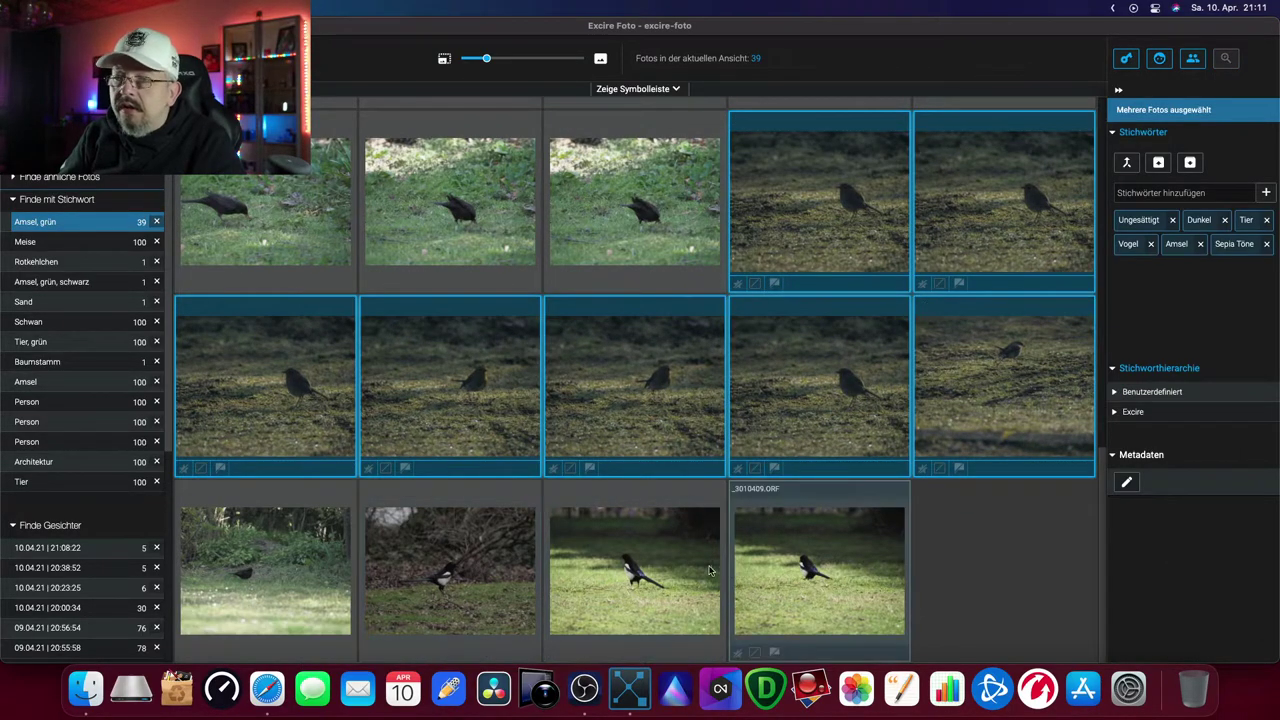
{"action": "left_click", "coordinate": [1200, 247]}
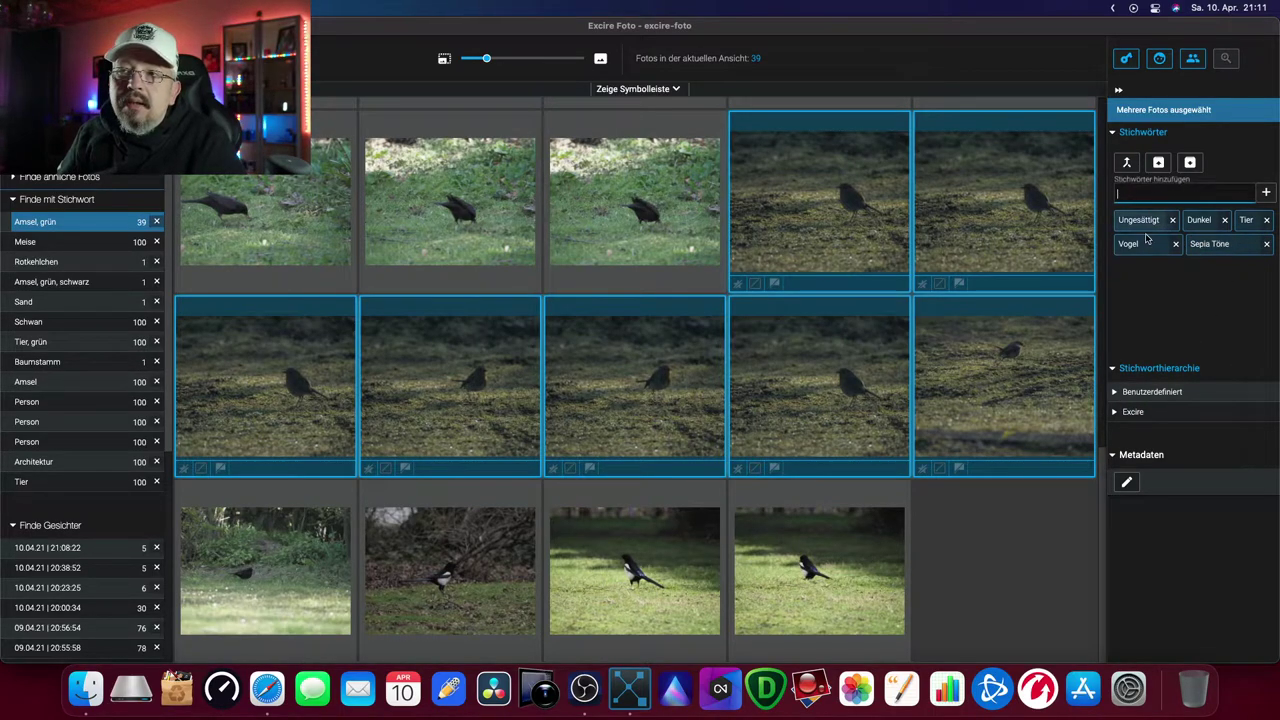
{"action": "type", "text": "Rot"}
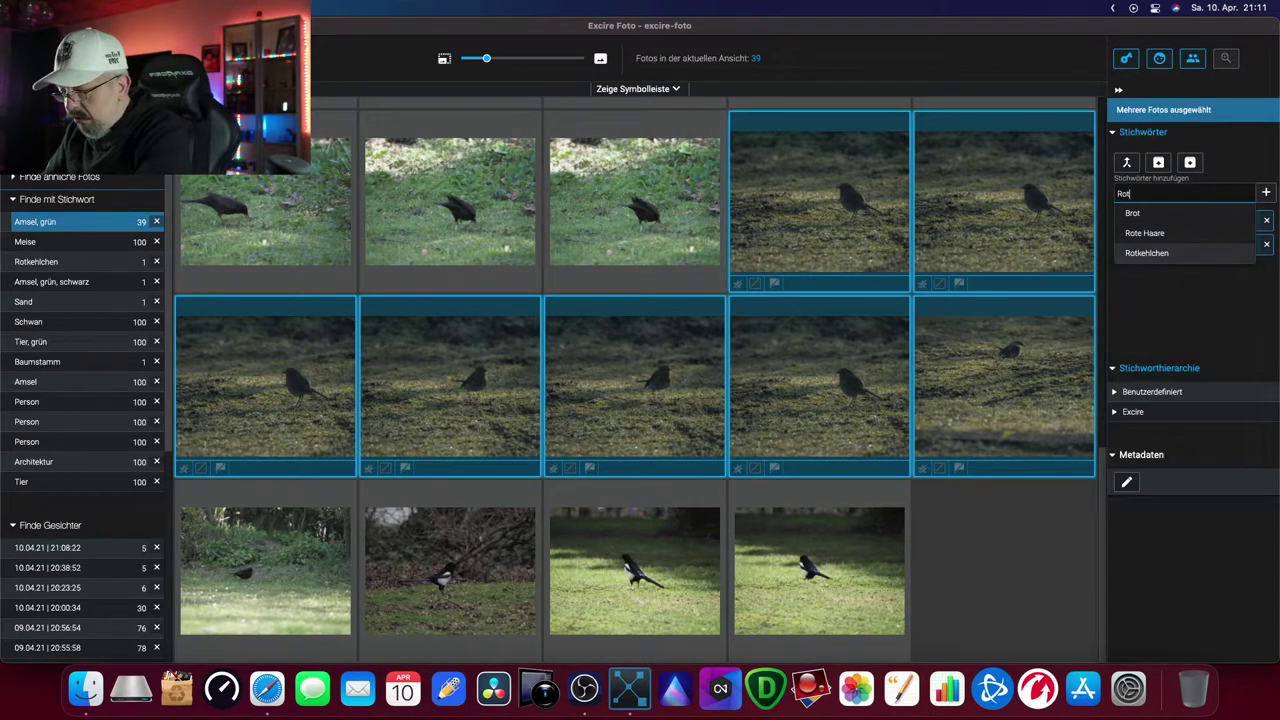
{"action": "left_click", "coordinate": [1147, 253]}
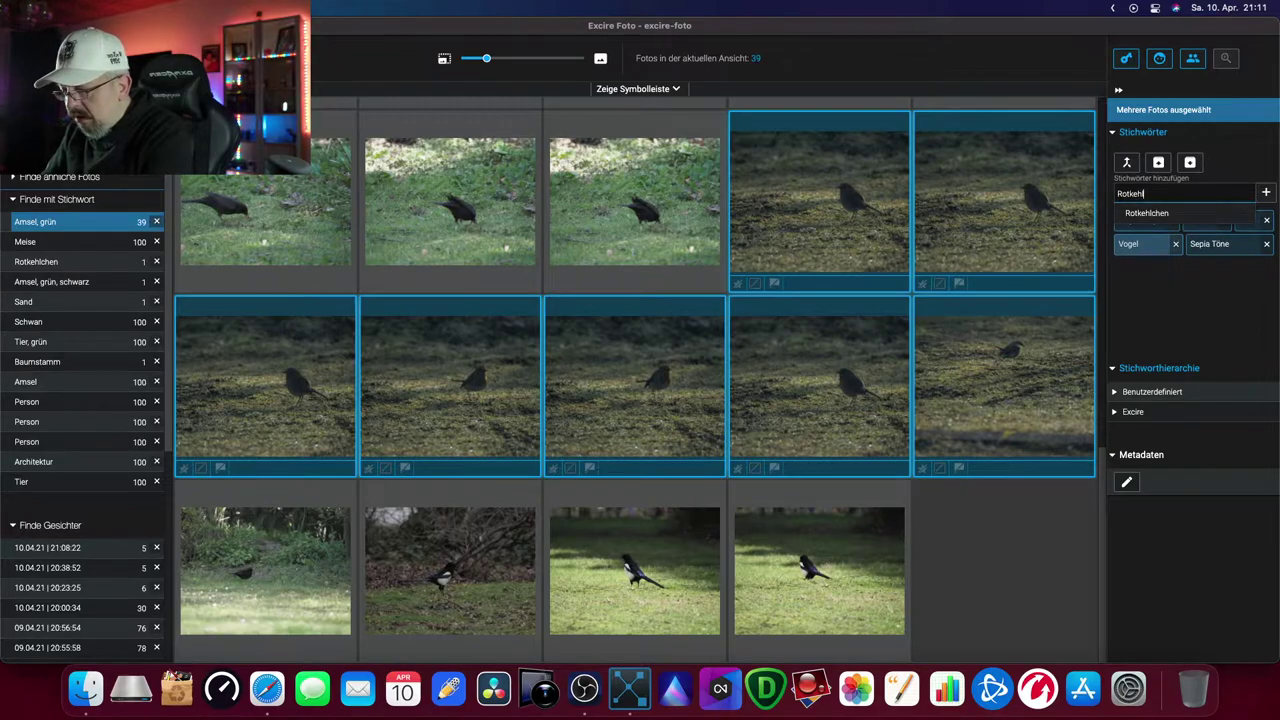
{"action": "key", "text": "Return"}
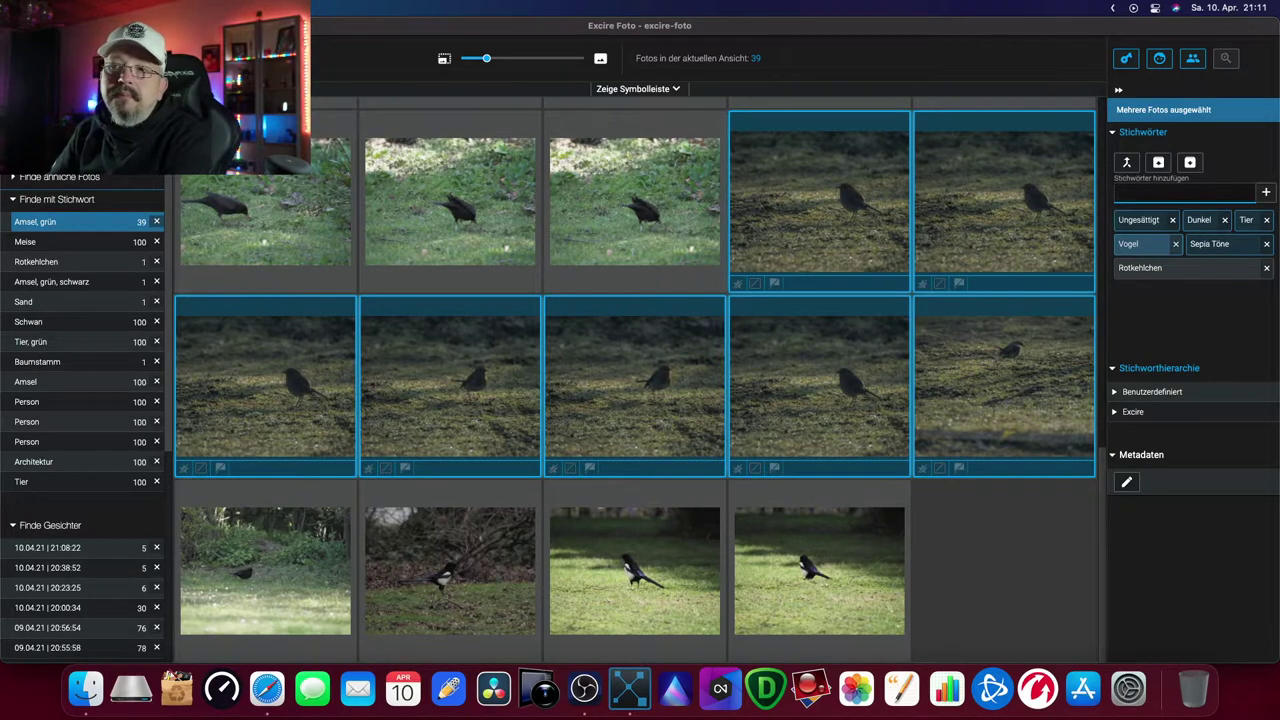
Step: Remove the seven selected robin photos from the collection with Foto(s) entfernen
{"action": "right_click", "coordinate": [869, 231]}
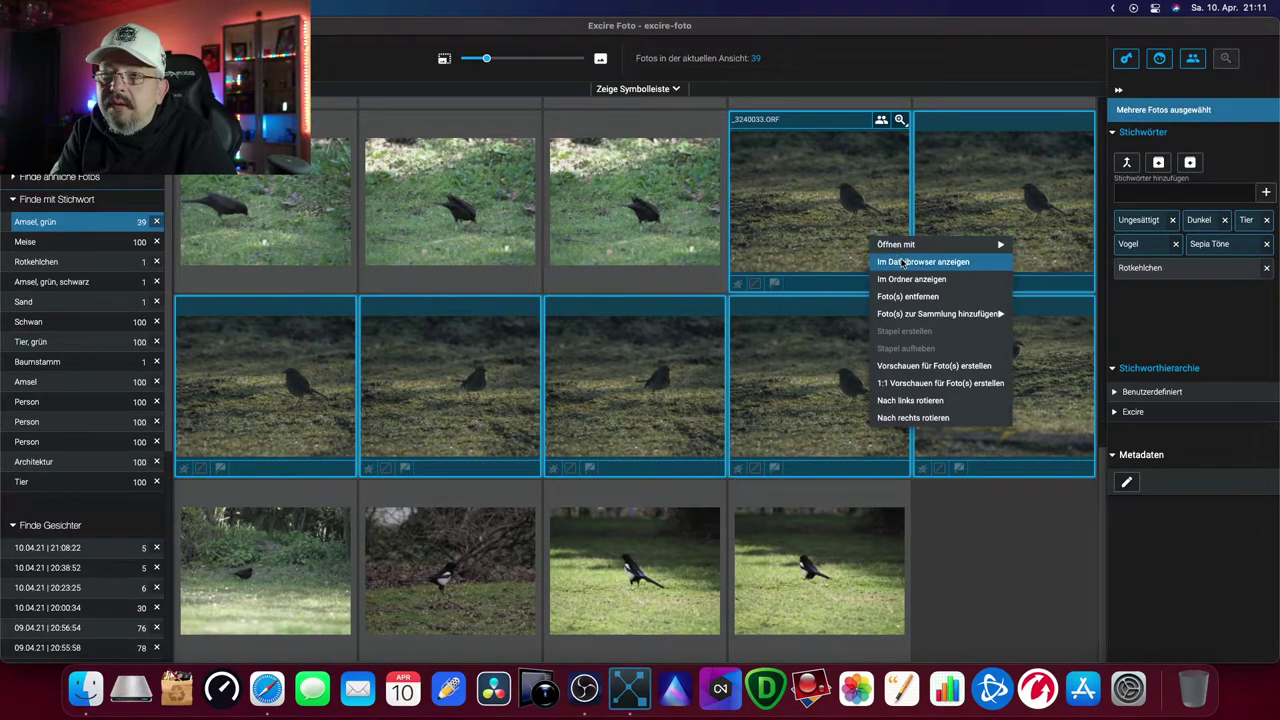
{"action": "left_click", "coordinate": [935, 298]}
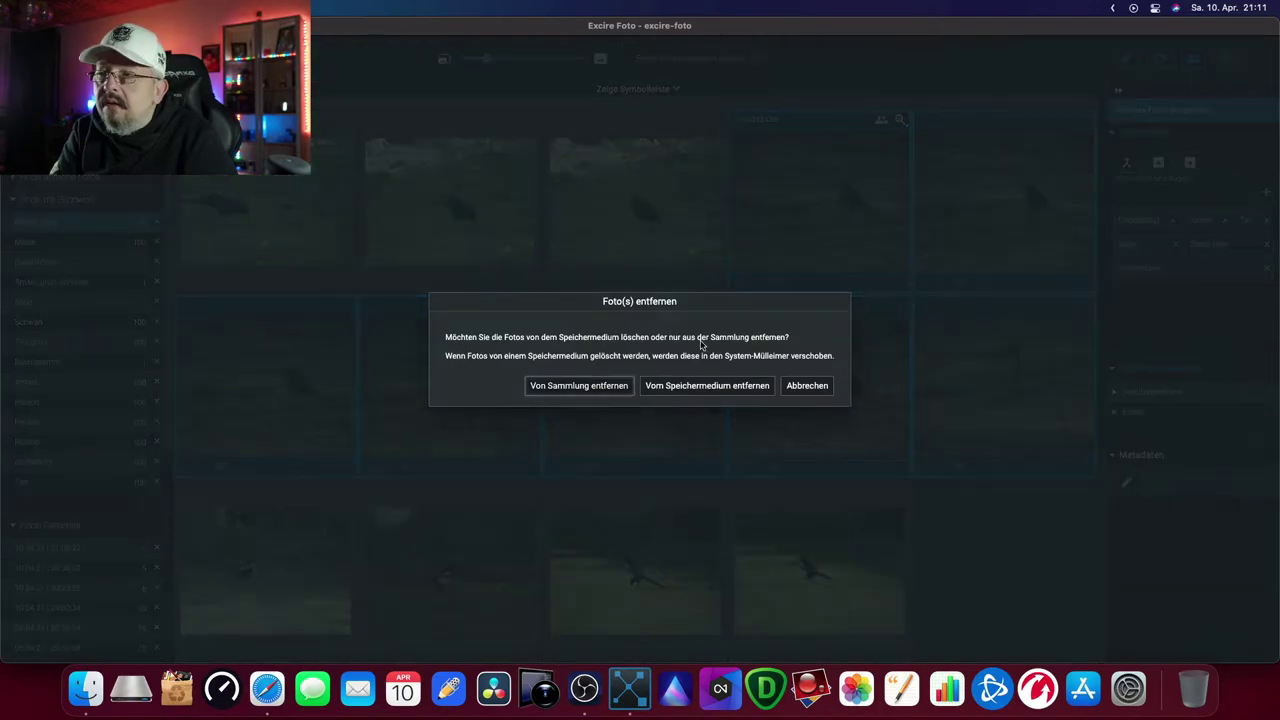
{"action": "left_click", "coordinate": [590, 388]}
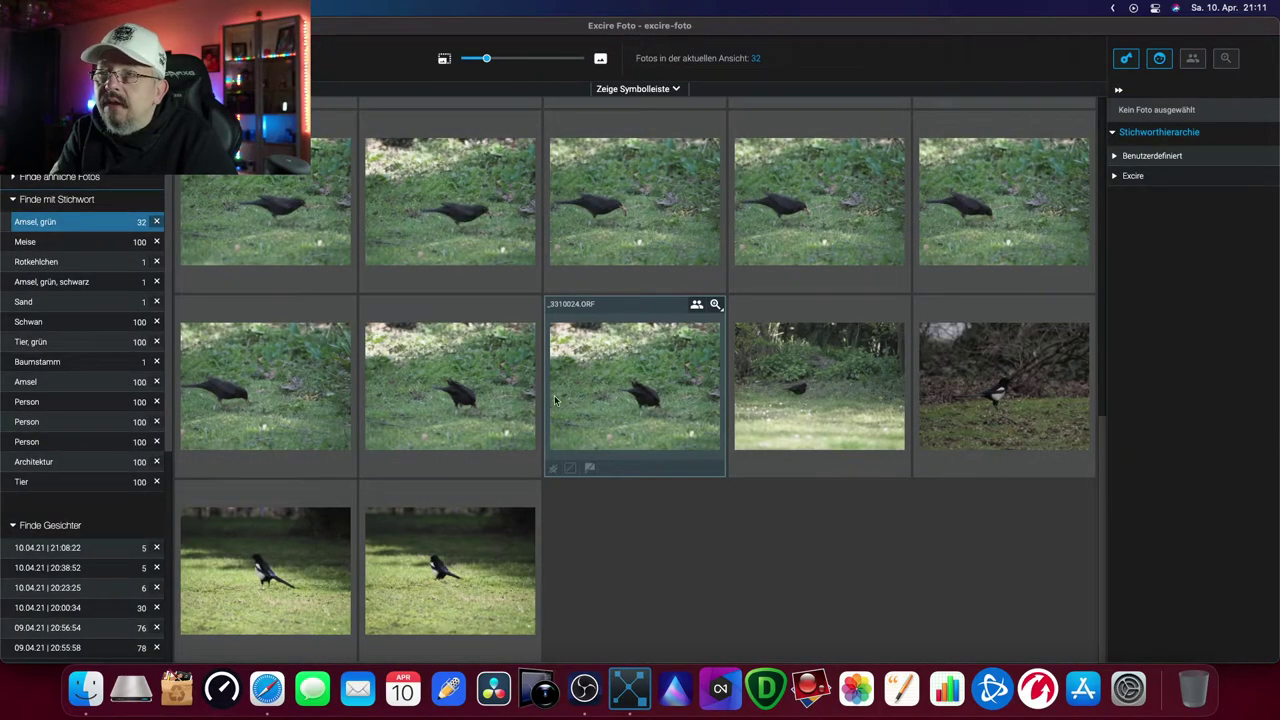
Step: Select the three magpie photos and replace their Amsel and Krähe keywords with Elster
{"action": "left_click", "coordinate": [330, 558]}
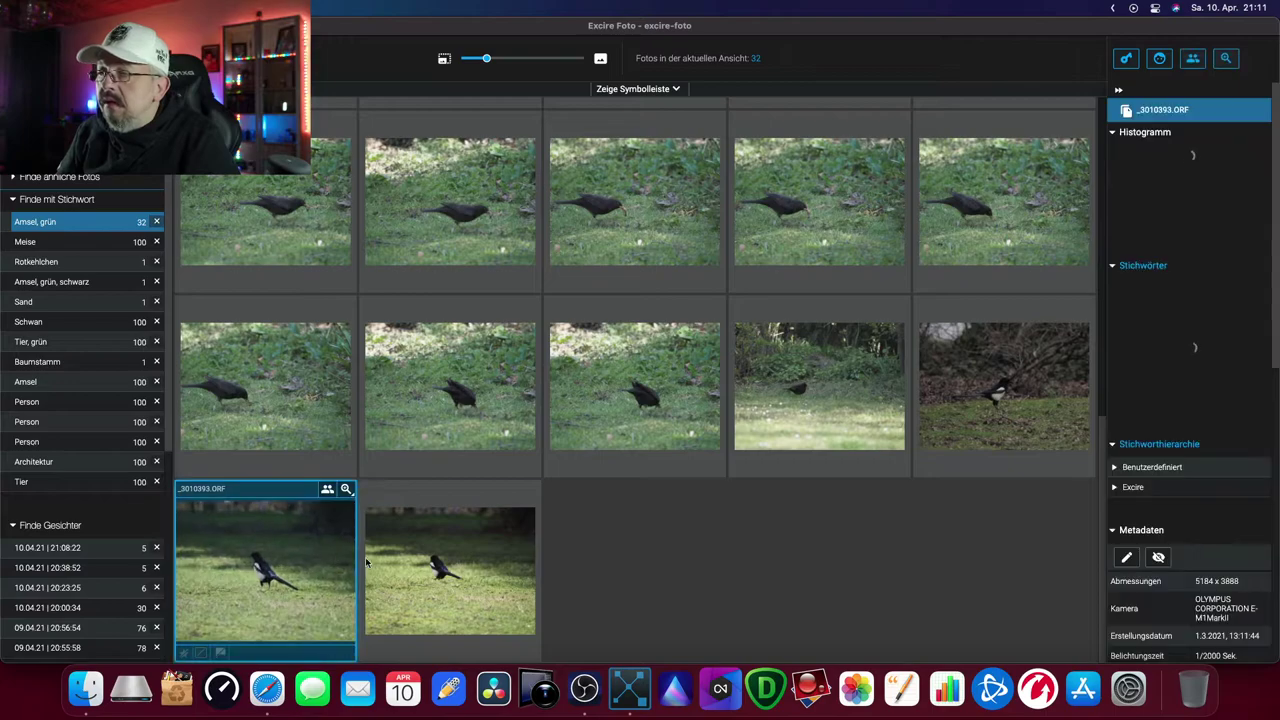
{"action": "left_click", "coordinate": [1004, 385], "text": "super"}
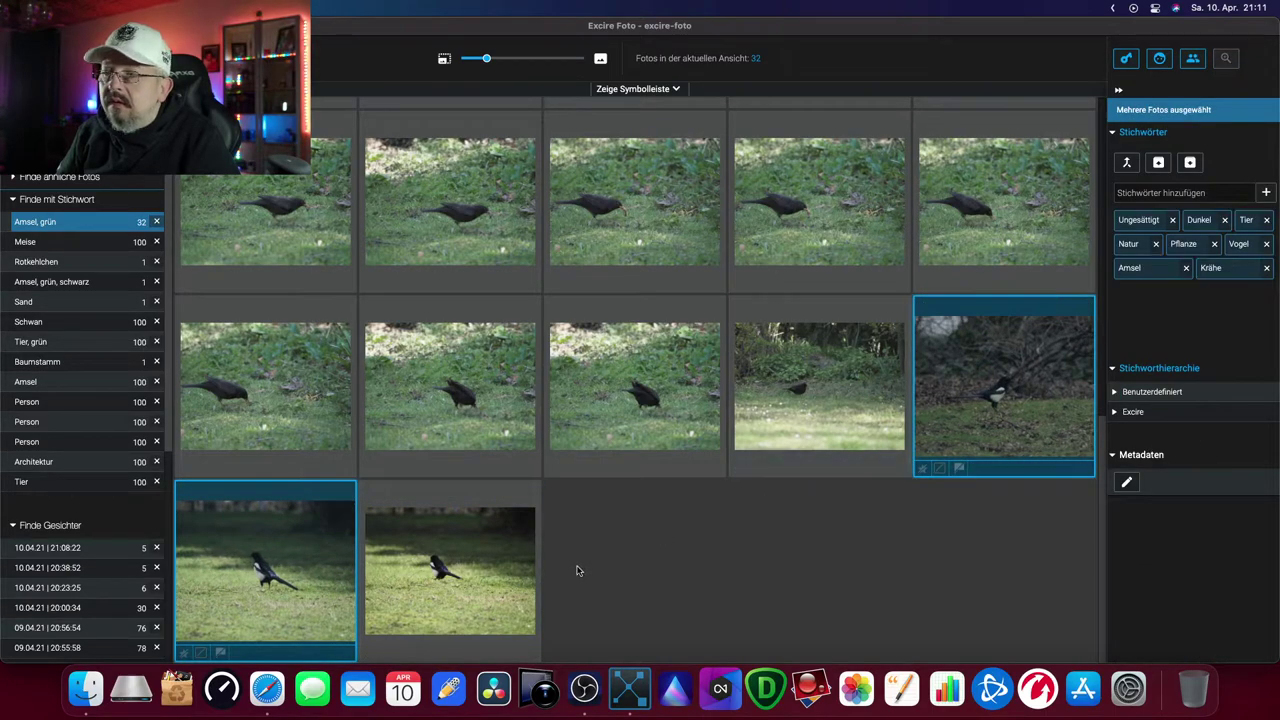
{"action": "left_click", "coordinate": [502, 561], "text": "shift"}
{"action": "left_click", "coordinate": [470, 560]}
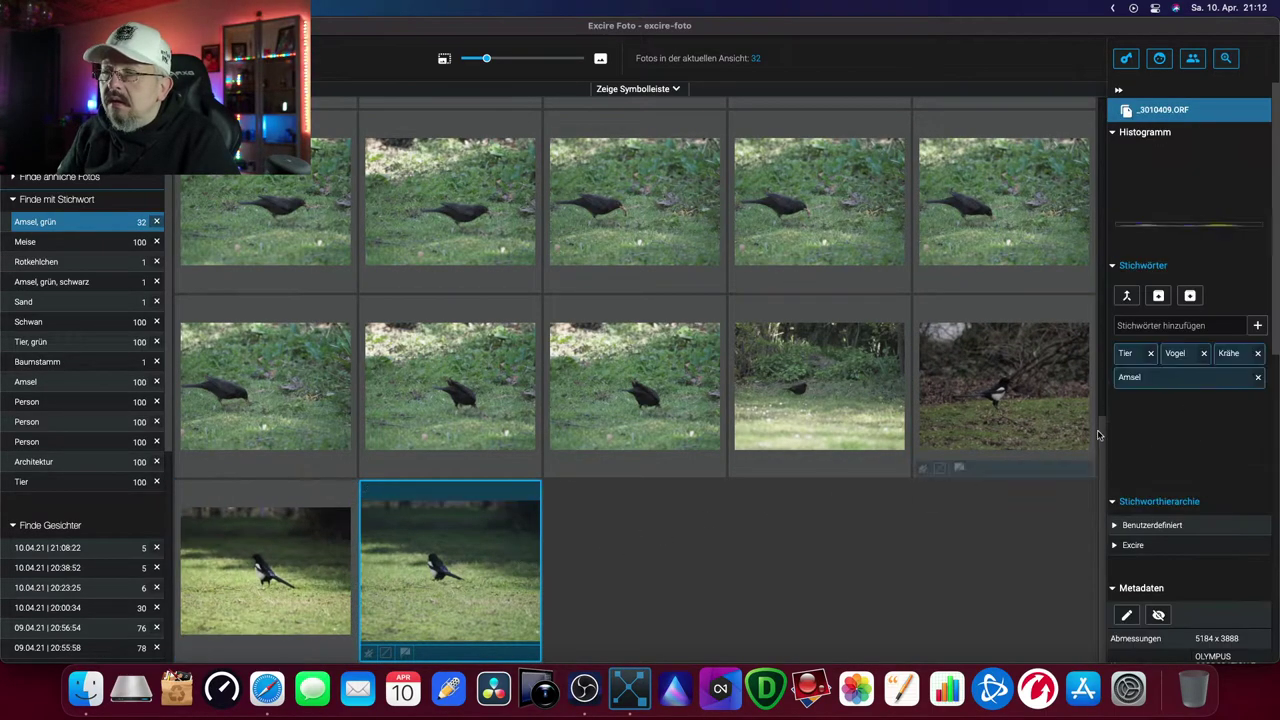
{"action": "left_click", "coordinate": [1088, 430], "text": "shift"}
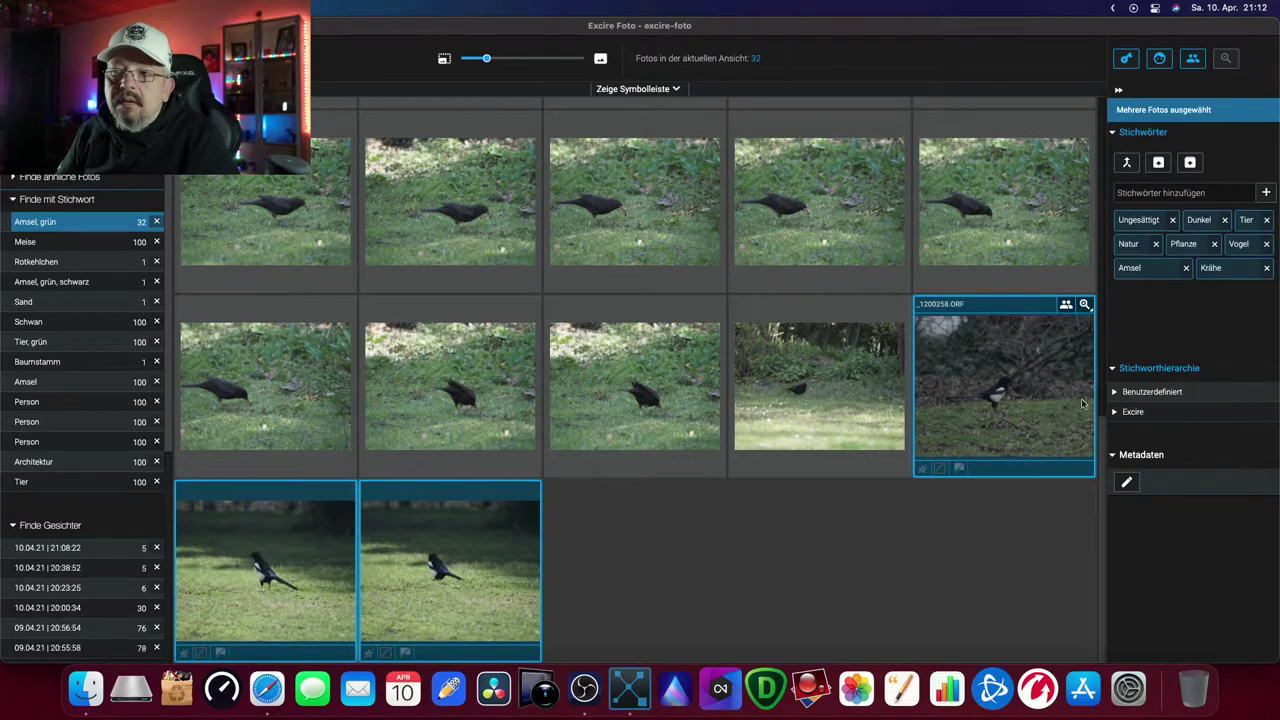
{"action": "left_click", "coordinate": [1186, 269]}
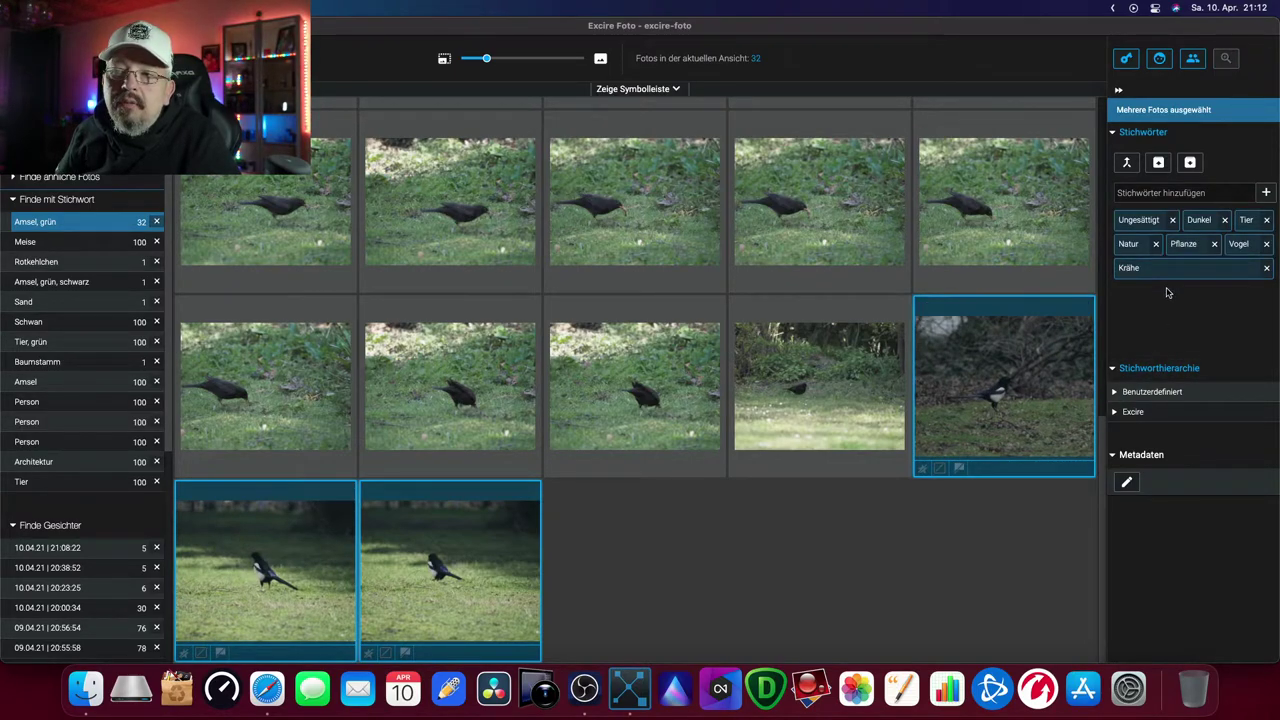
{"action": "left_click", "coordinate": [1265, 270]}
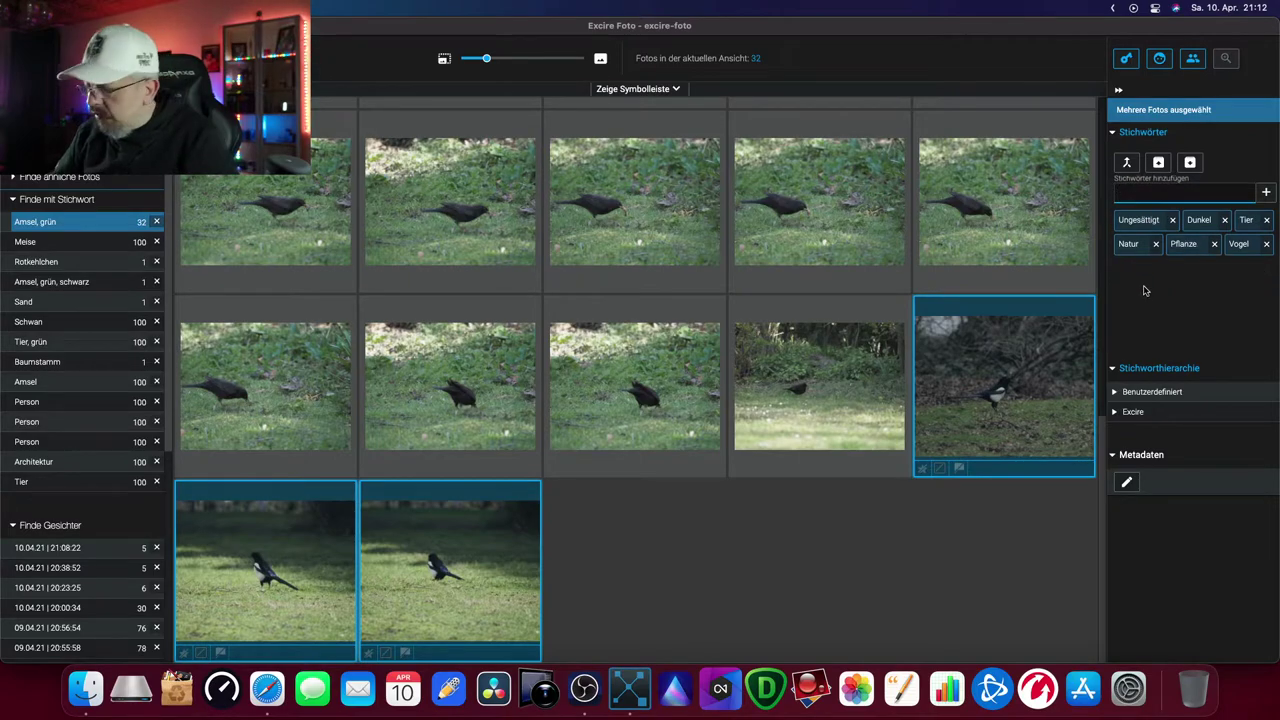
{"action": "type", "text": "Elster"}
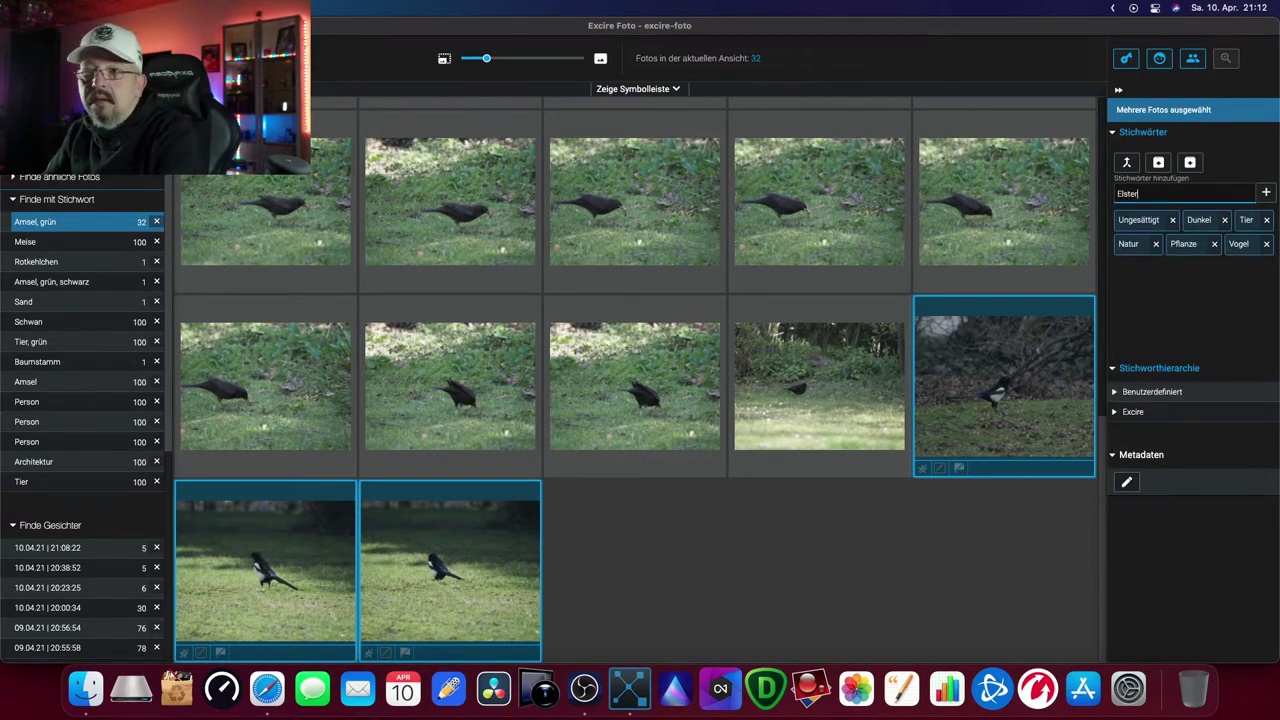
{"action": "key", "text": "Return"}
Step: Remove the three magpies from the collection, leaving 29 results
{"action": "right_click", "coordinate": [976, 332]}
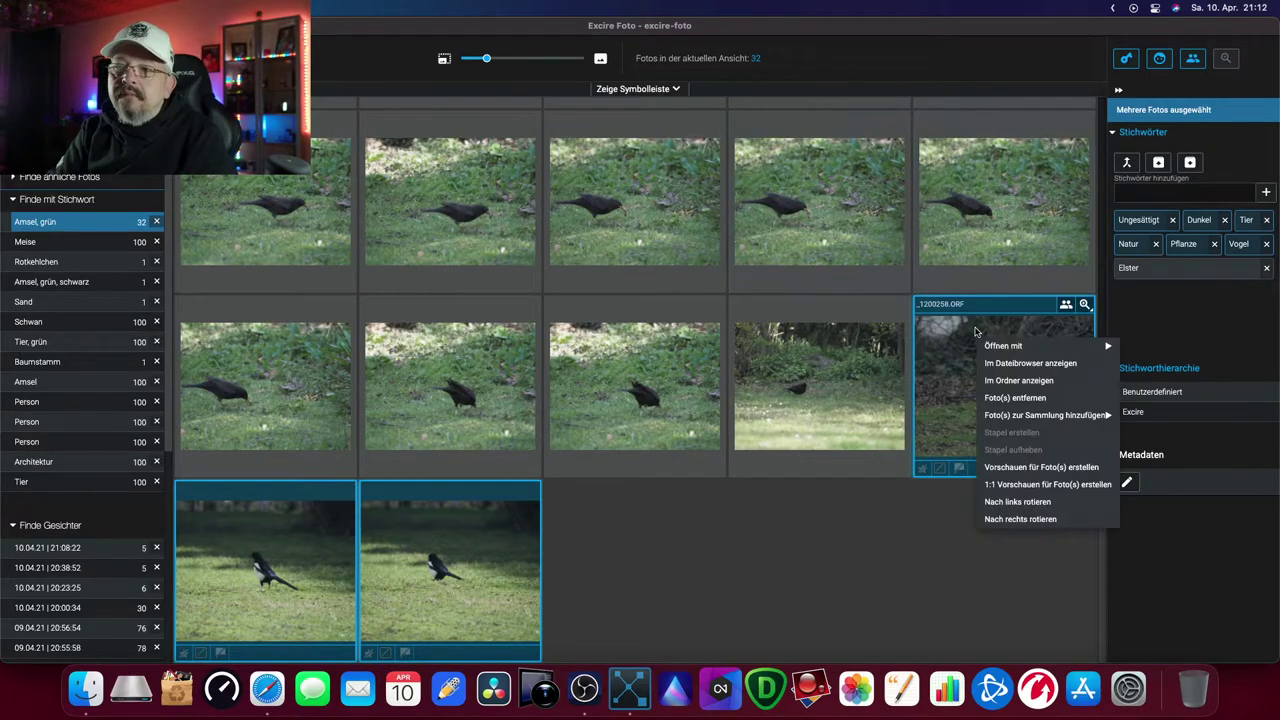
{"action": "left_click", "coordinate": [1001, 398]}
{"action": "left_click", "coordinate": [566, 384]}
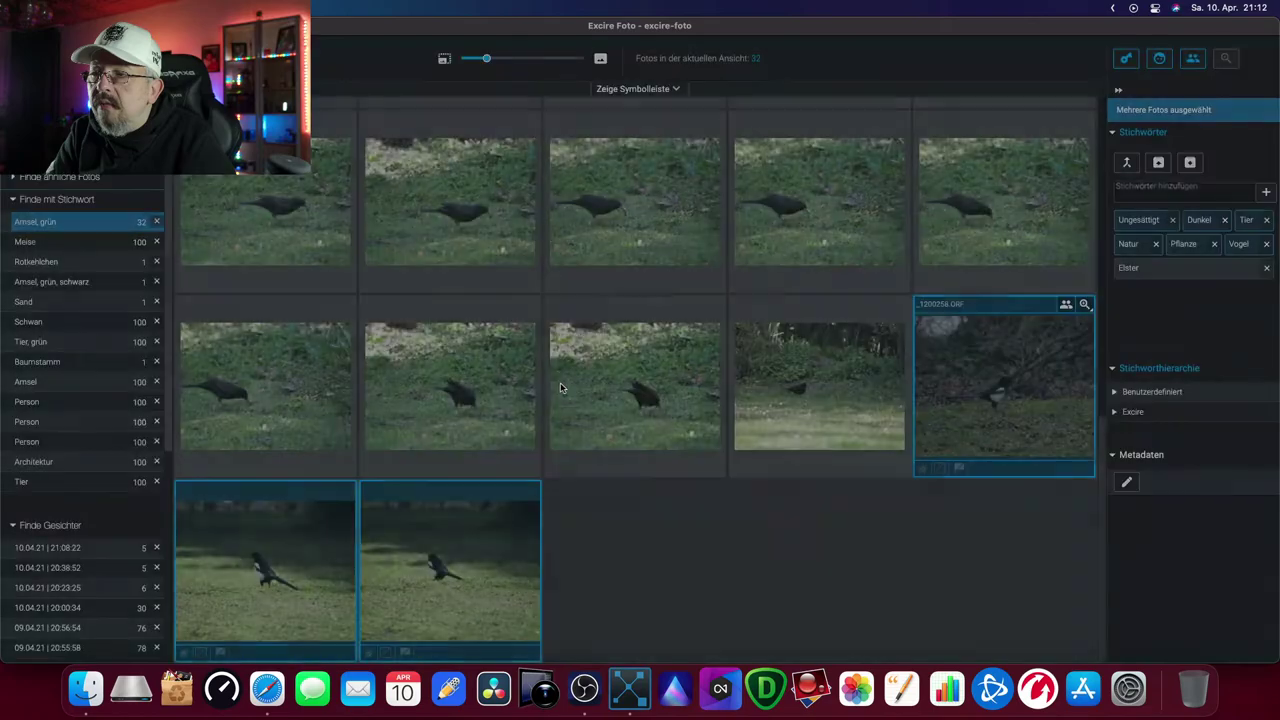
{"action": "scroll", "coordinate": [598, 400], "scroll_direction": "up", "scroll_amount": 3}
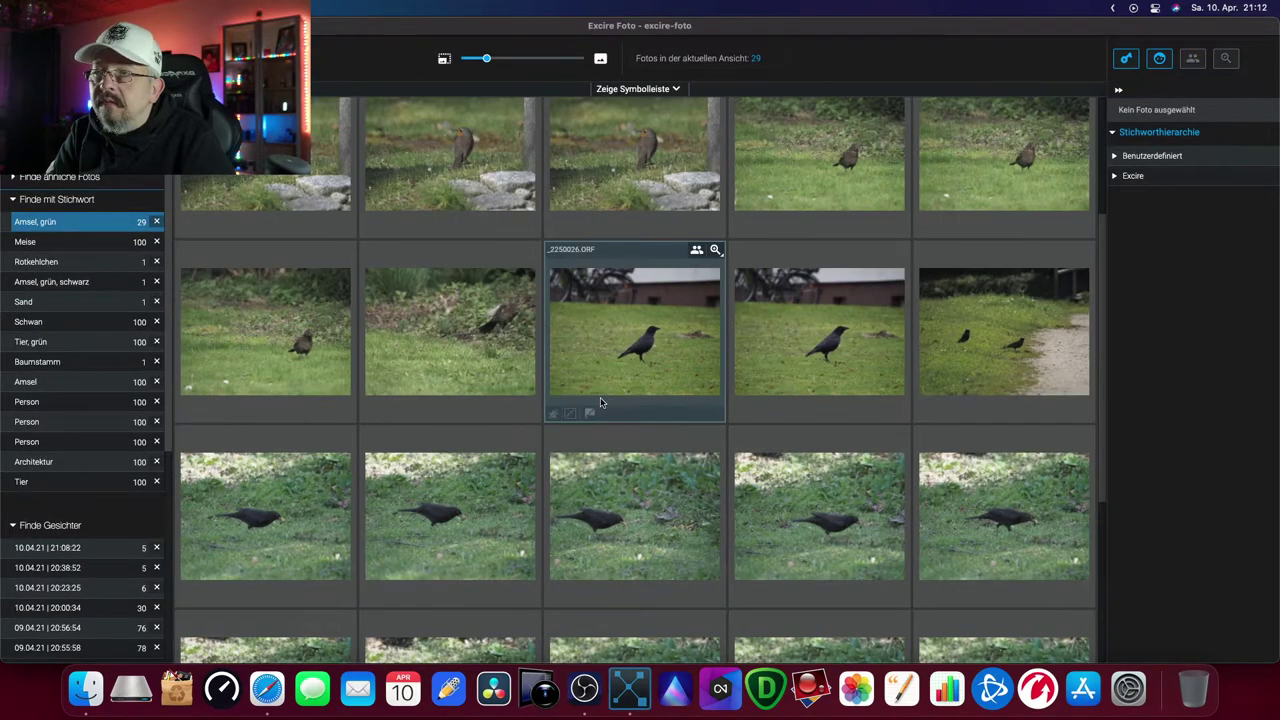
{"action": "scroll", "coordinate": [598, 413], "scroll_direction": "up", "scroll_amount": 2}
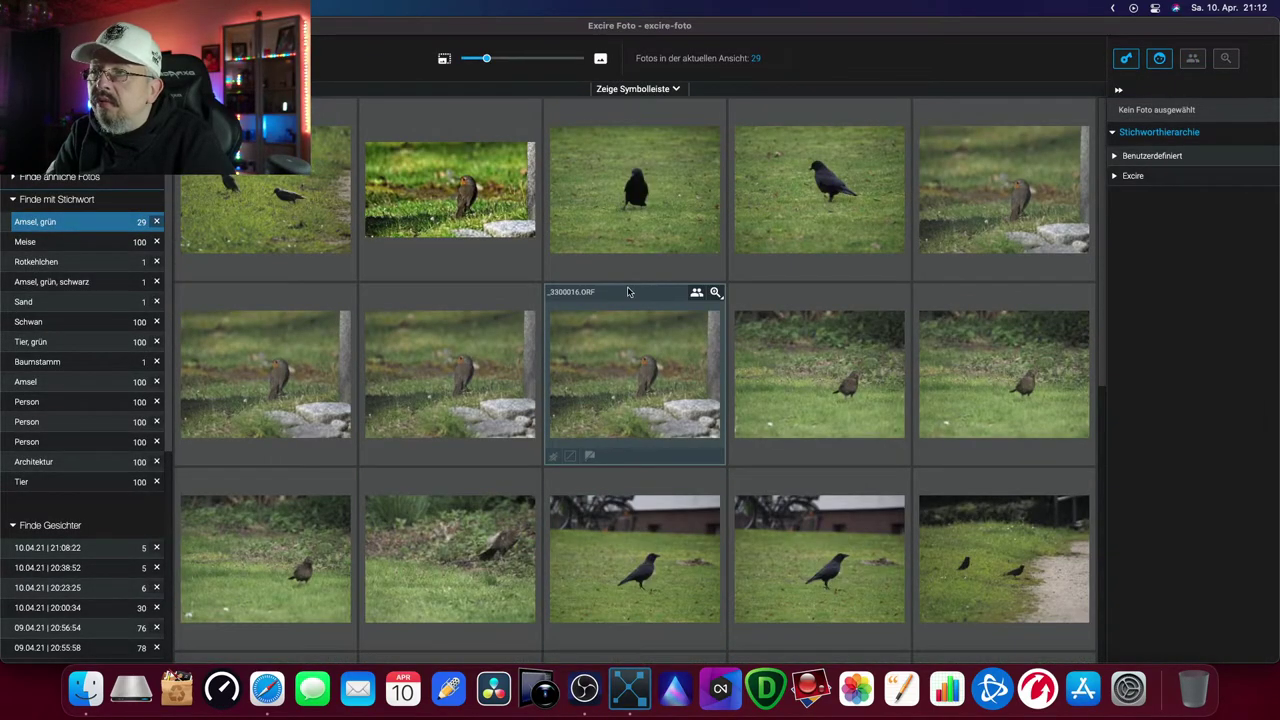
{"action": "left_click", "coordinate": [634, 175]}
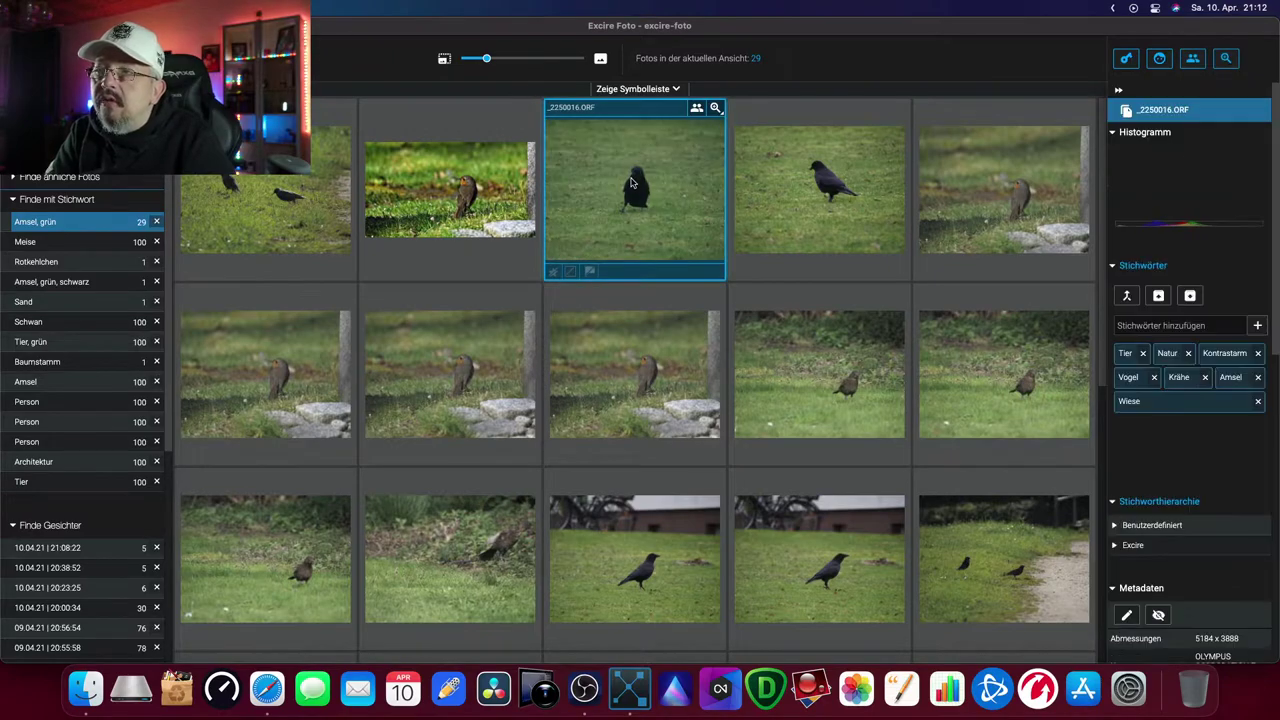
{"action": "double_click", "coordinate": [681, 200]}
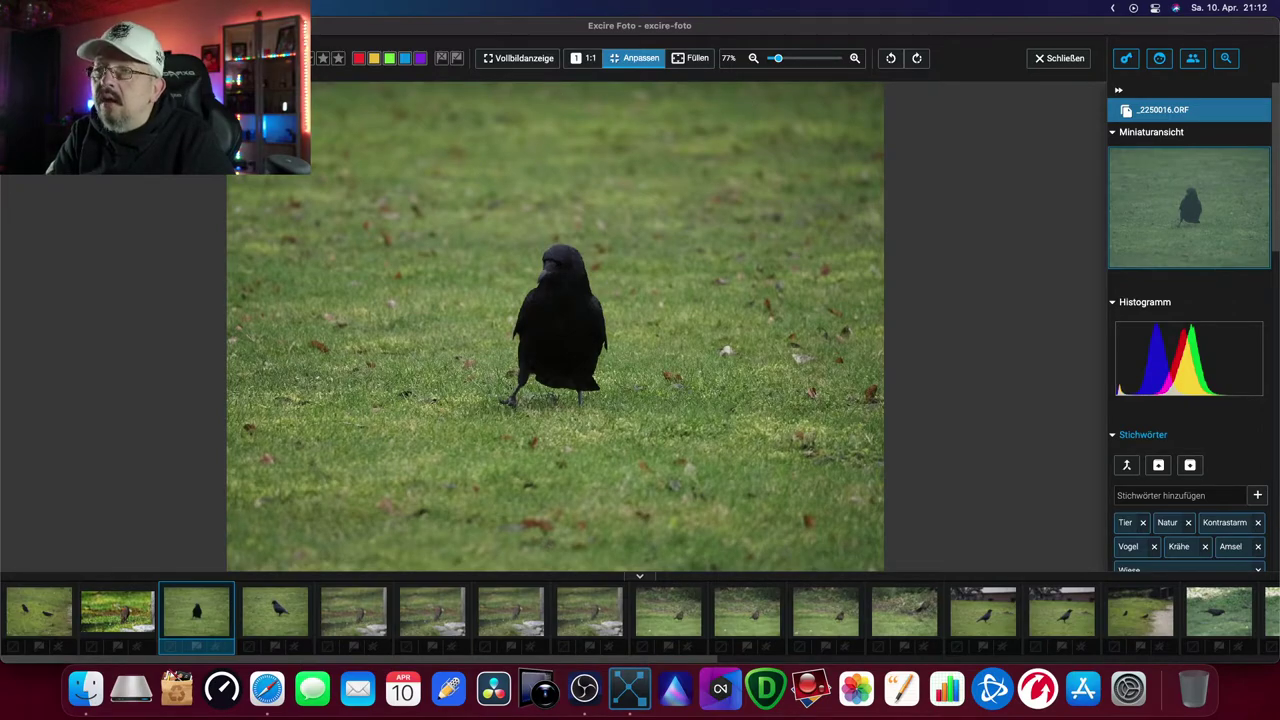
{"action": "left_click", "coordinate": [1060, 58]}
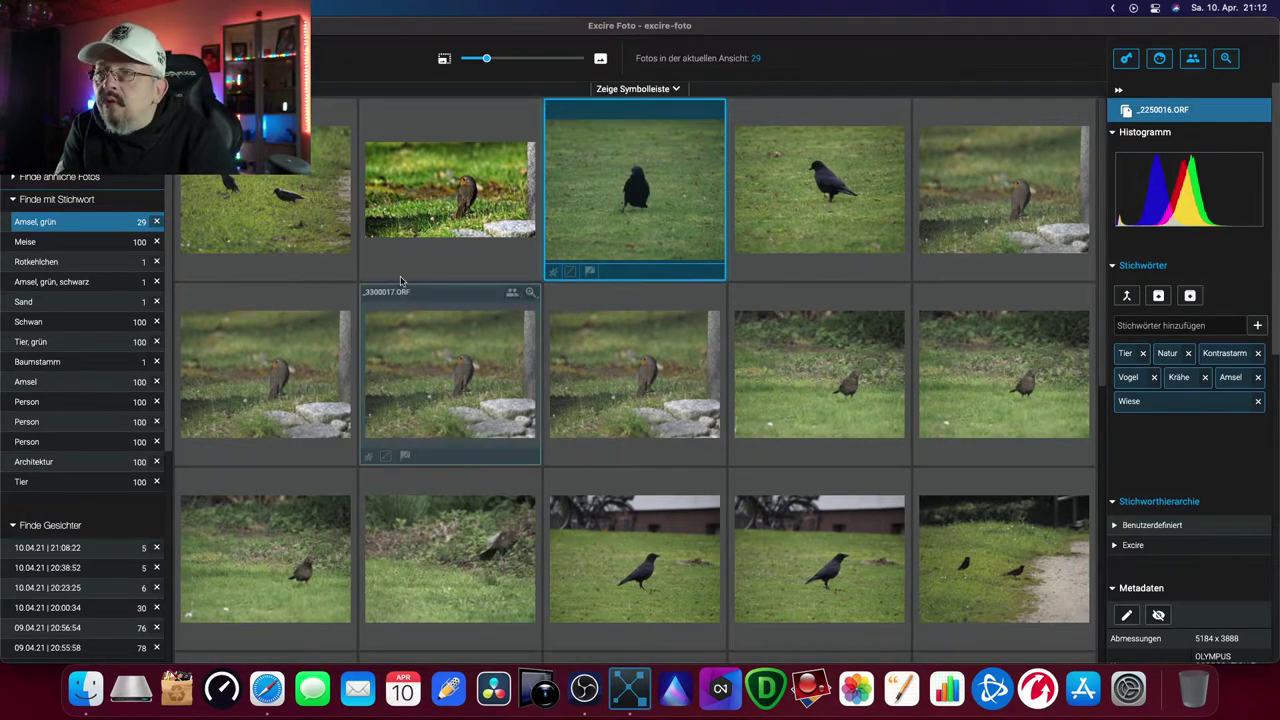
{"action": "left_click", "coordinate": [434, 218]}
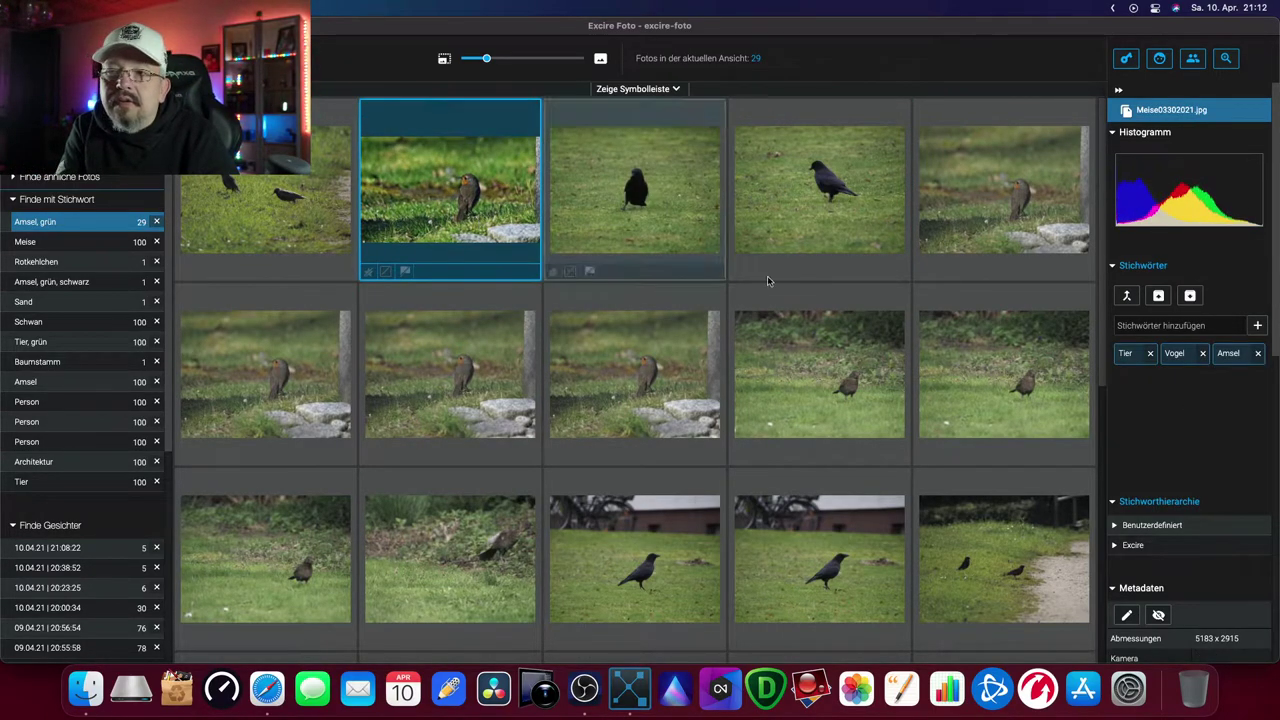
Step: Replace the Amsel keyword on Meise03302021.jpg with Rotkehlchen
{"action": "left_click", "coordinate": [1257, 353]}
{"action": "left_click", "coordinate": [1151, 326]}
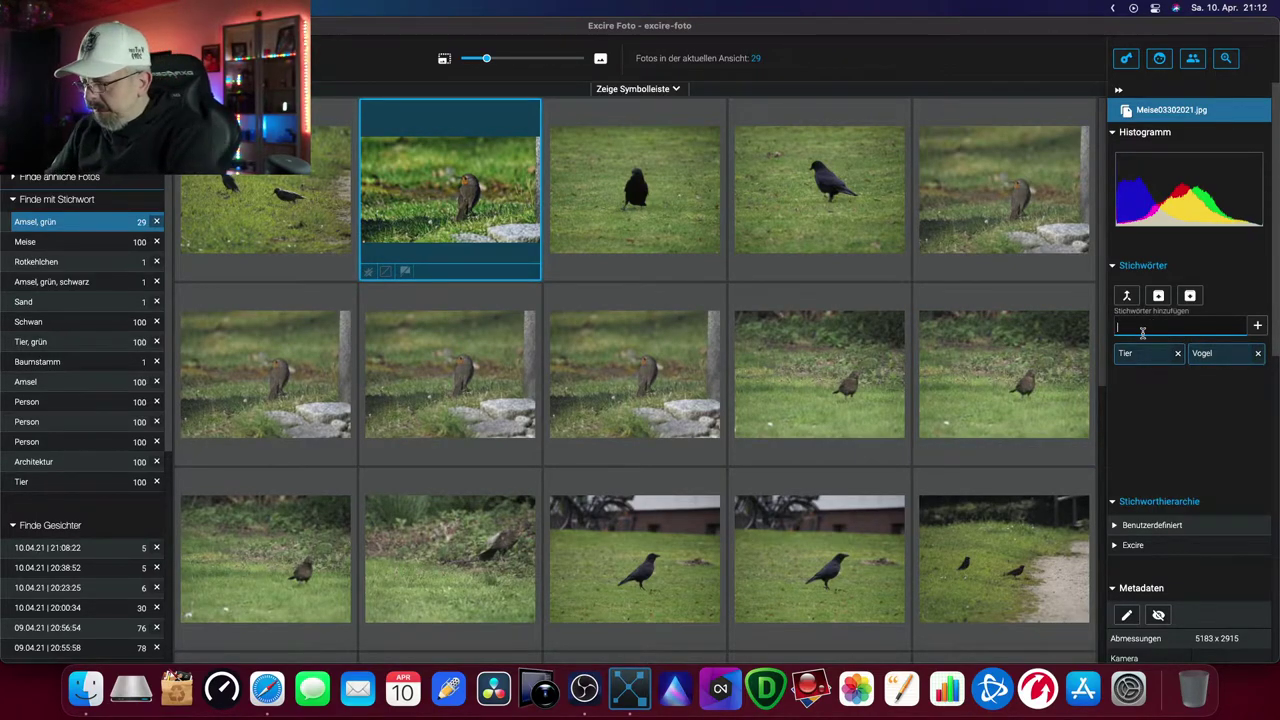
{"action": "type", "text": "Rot"}
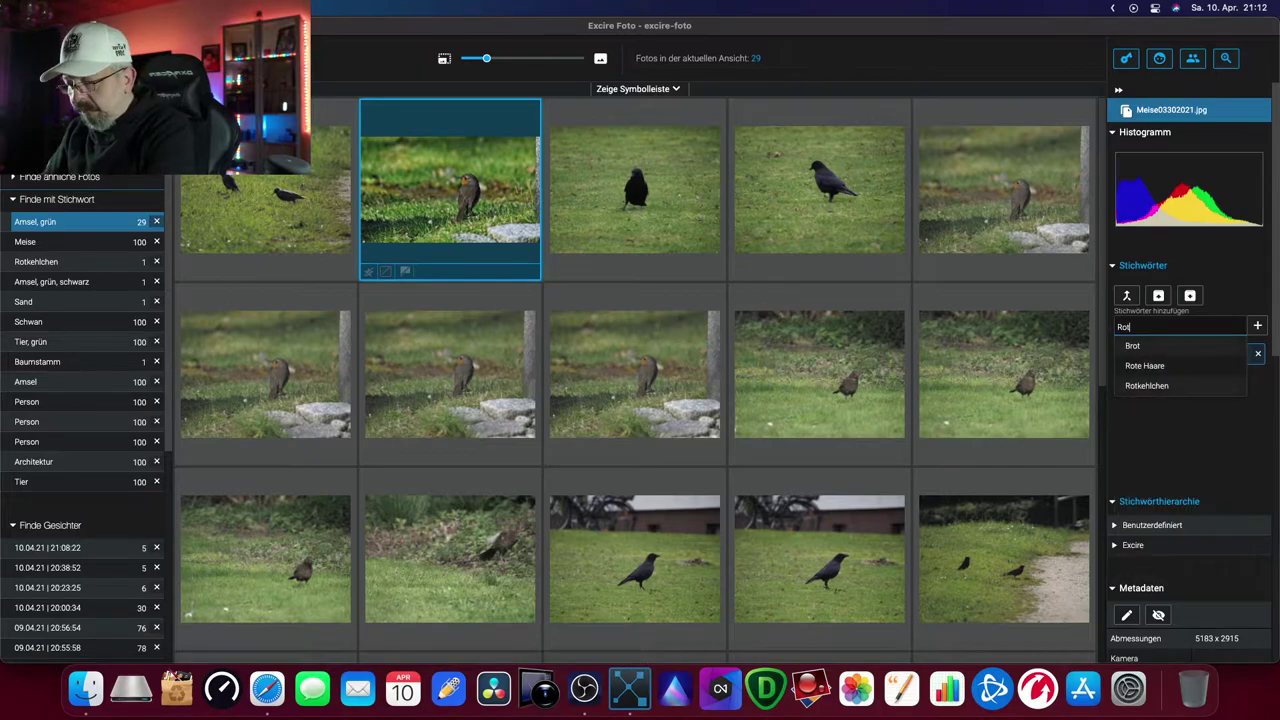
{"action": "type", "text": "kehlchen"}
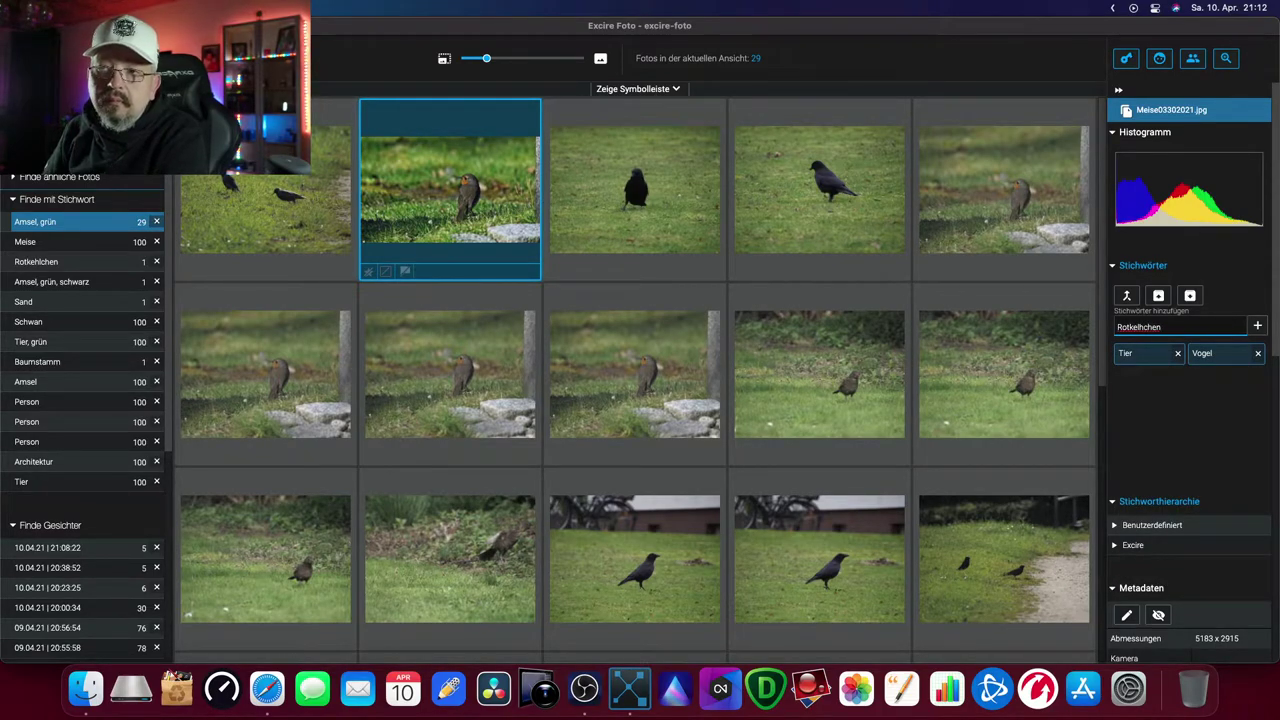
{"action": "key", "text": "BackSpace"}
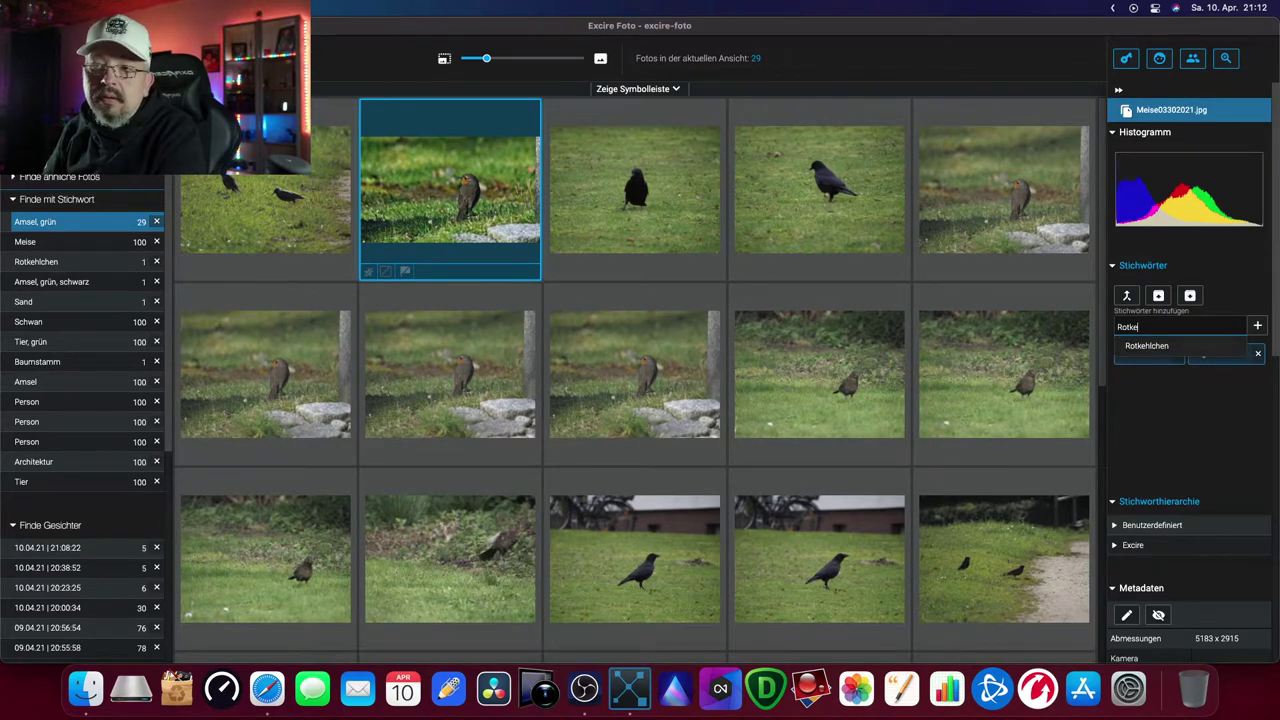
{"action": "key", "text": "Return"}
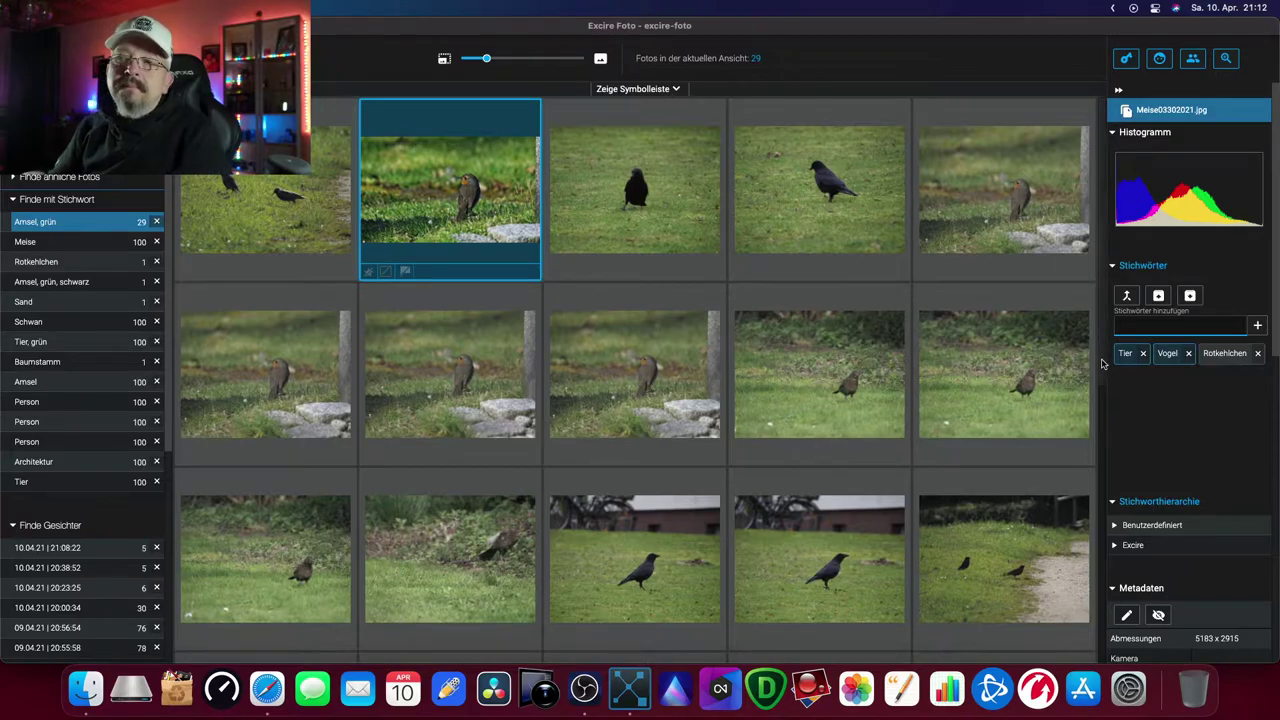
Step: Remove the photo with Von Sammlung entfernen, leaving 28 search results
{"action": "right_click", "coordinate": [498, 170]}
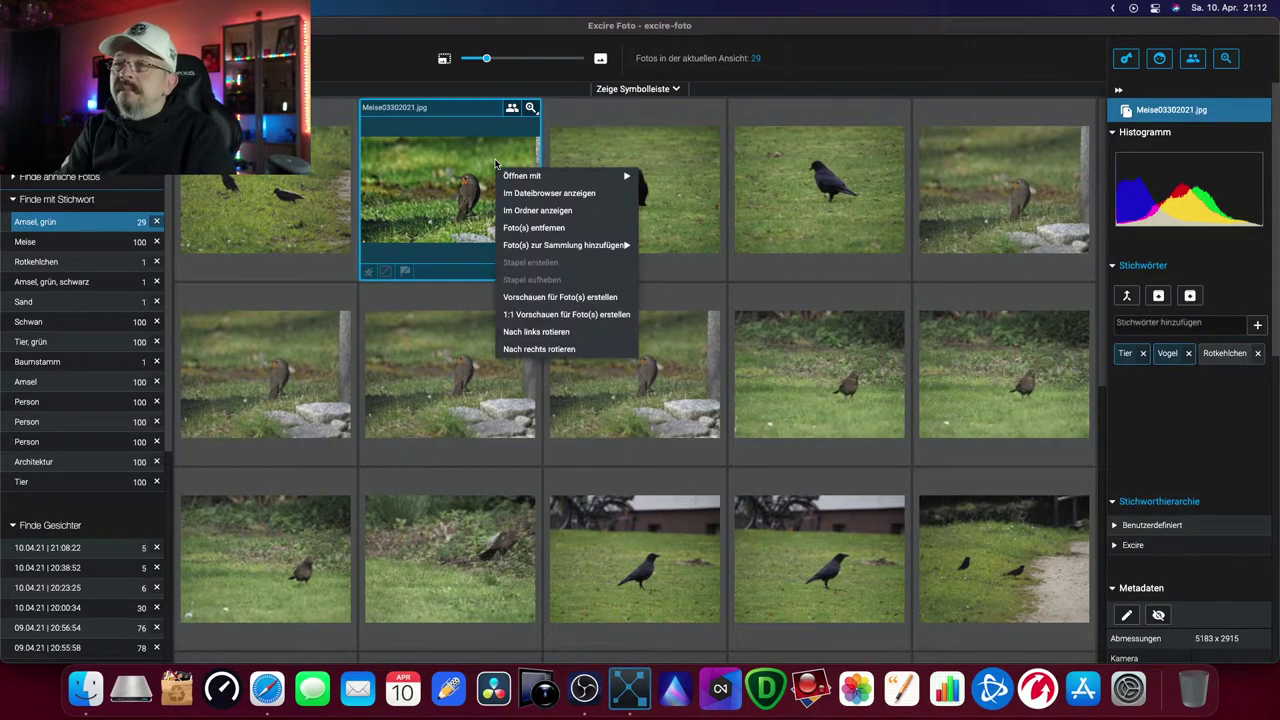
{"action": "left_click", "coordinate": [558, 230]}
{"action": "left_click", "coordinate": [563, 388]}
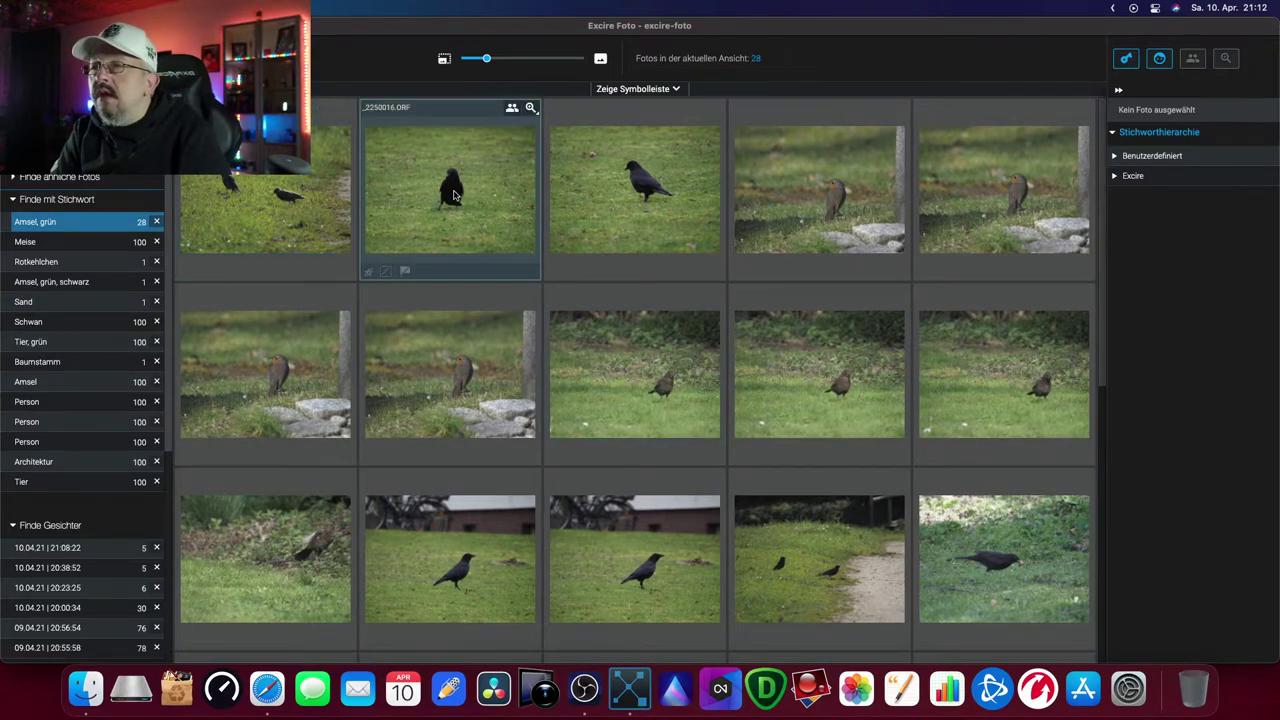
{"action": "double_click", "coordinate": [453, 195]}
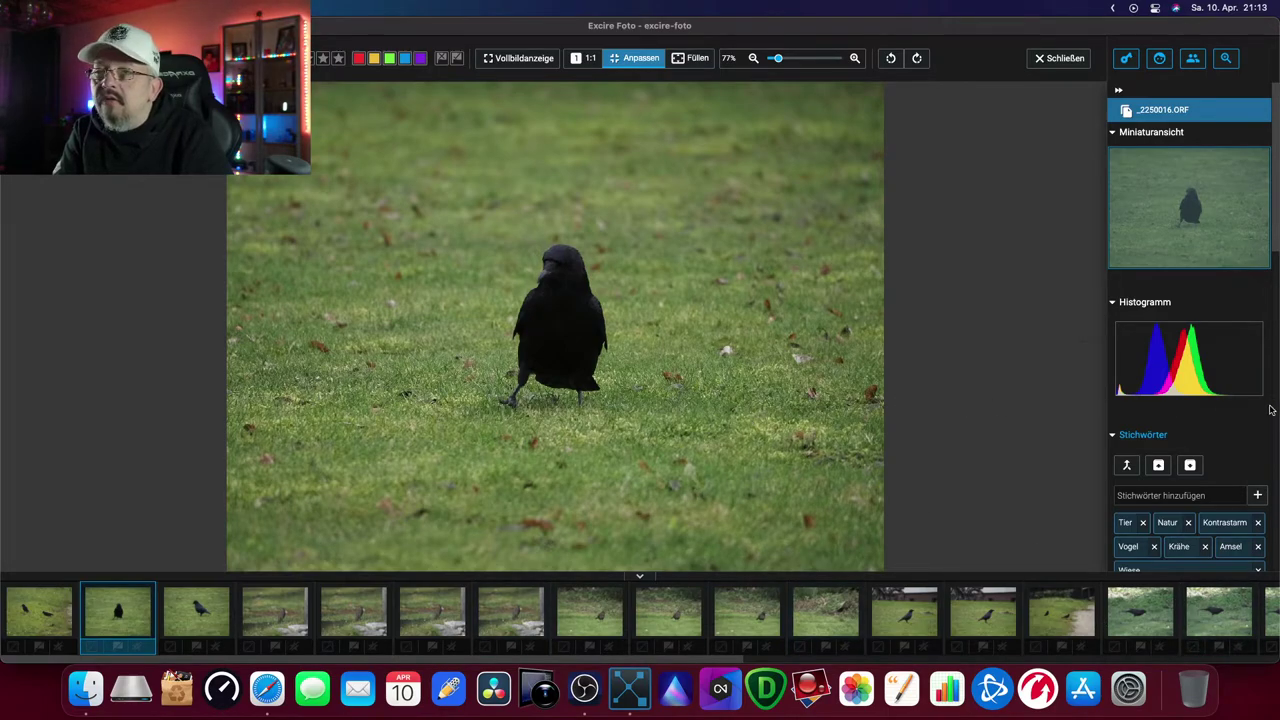
{"action": "left_click", "coordinate": [1128, 312]}
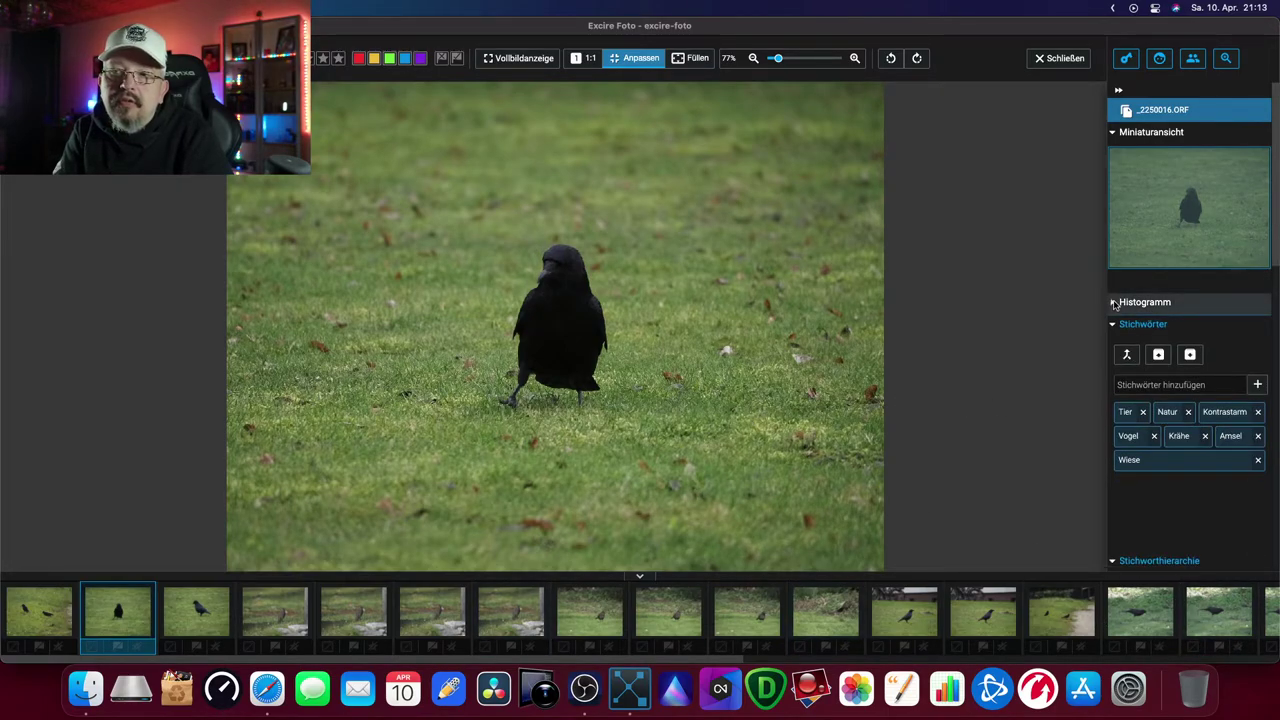
{"action": "left_click", "coordinate": [1128, 314]}
{"action": "scroll", "coordinate": [1245, 272], "scroll_direction": "down", "scroll_amount": 10}
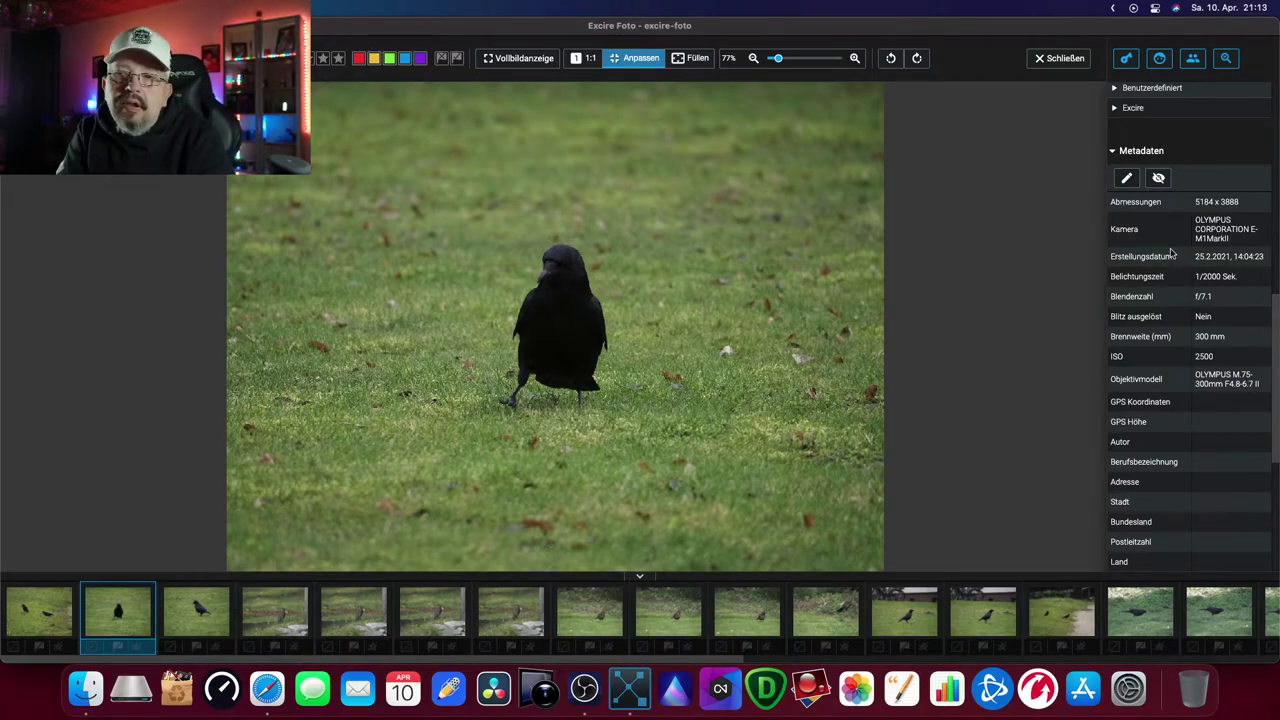
{"action": "scroll", "coordinate": [1258, 338], "scroll_direction": "up", "scroll_amount": 10}
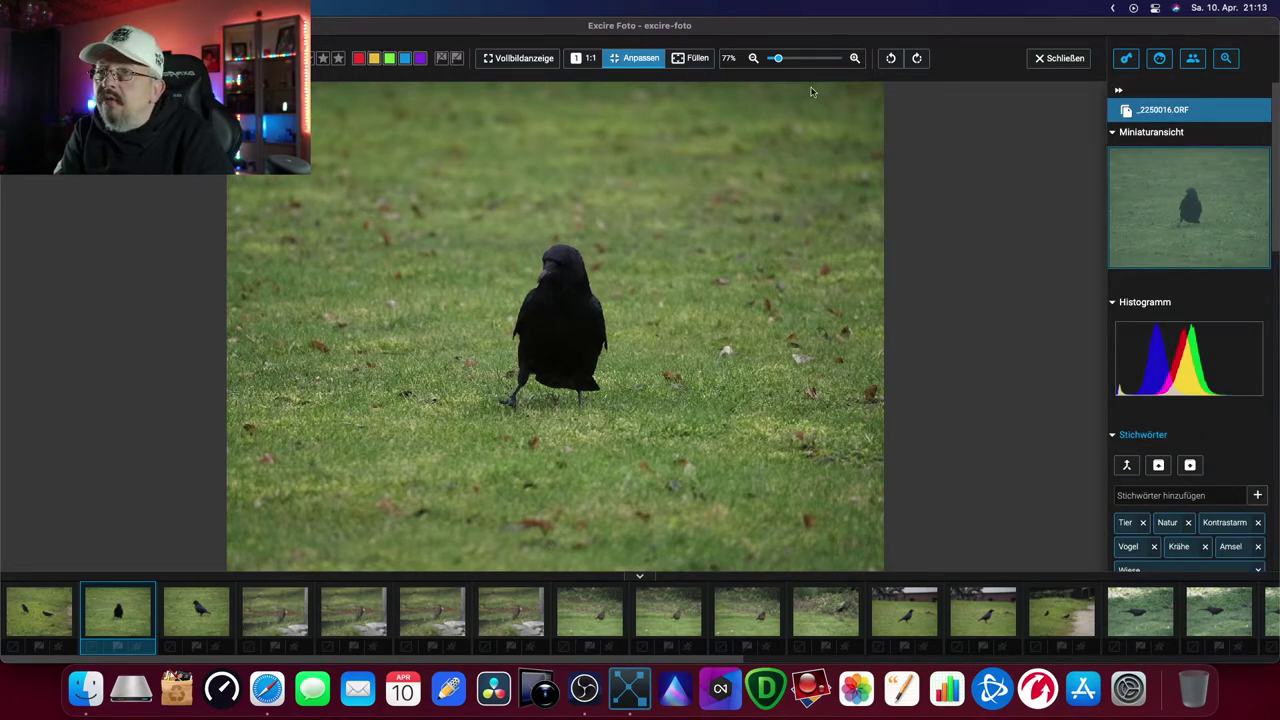
{"action": "left_click", "coordinate": [1041, 58]}
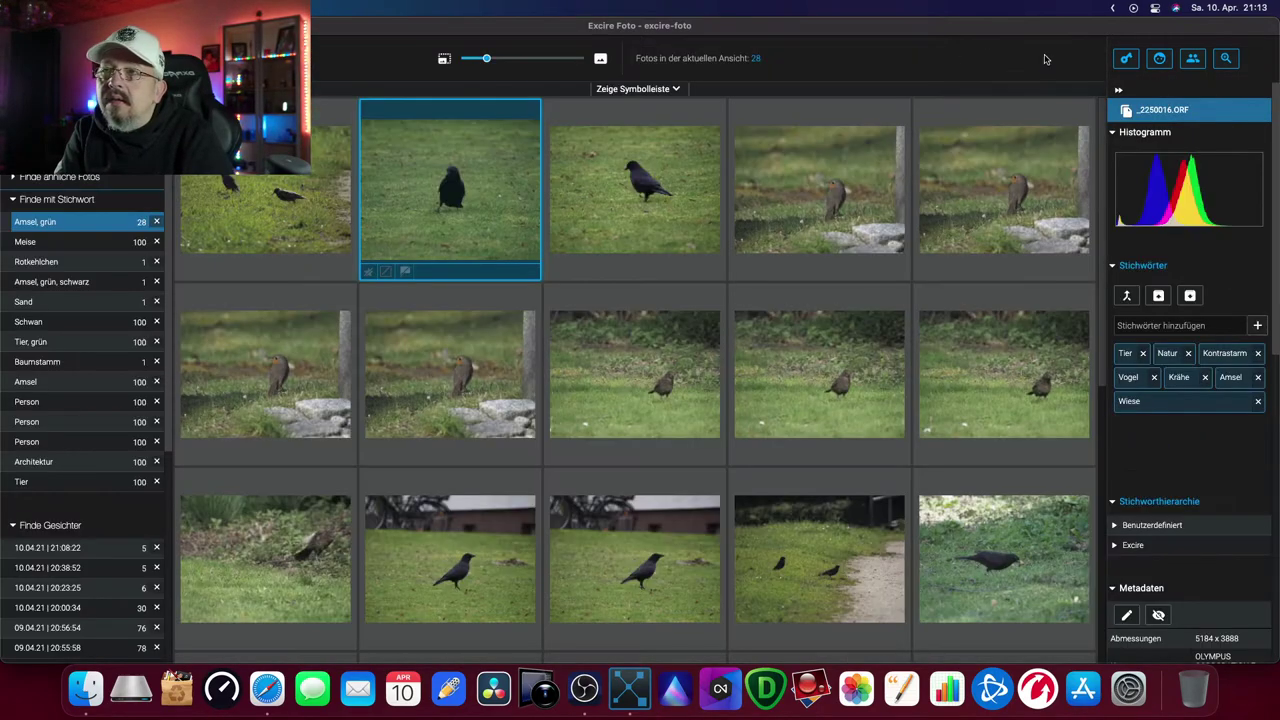
{"action": "double_click", "coordinate": [465, 152]}
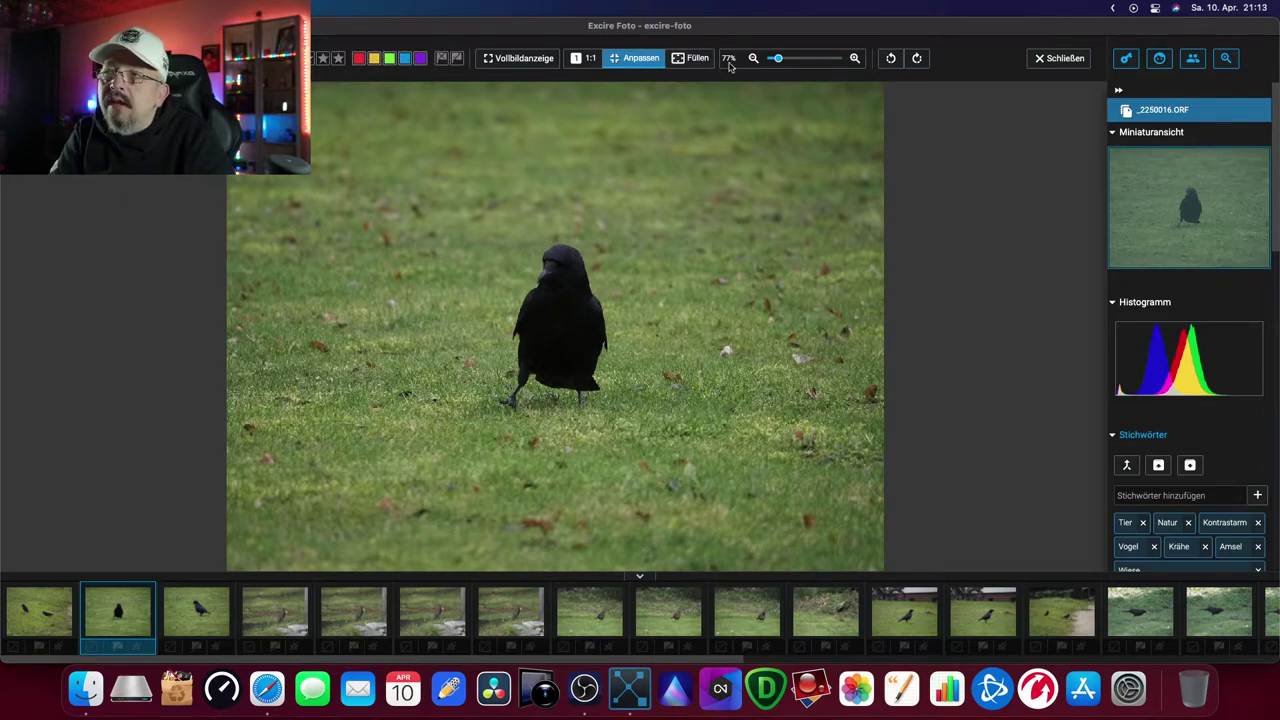
{"action": "left_click", "coordinate": [1059, 58]}
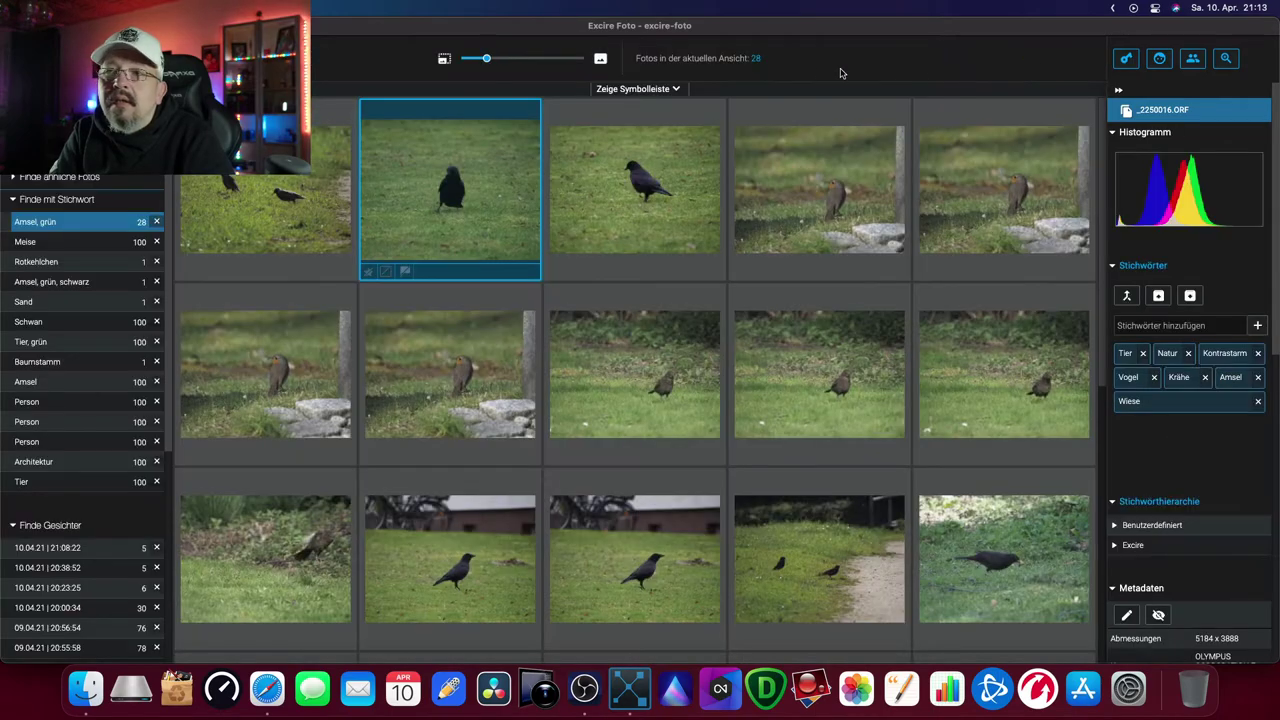
{"action": "left_click", "coordinate": [684, 90]}
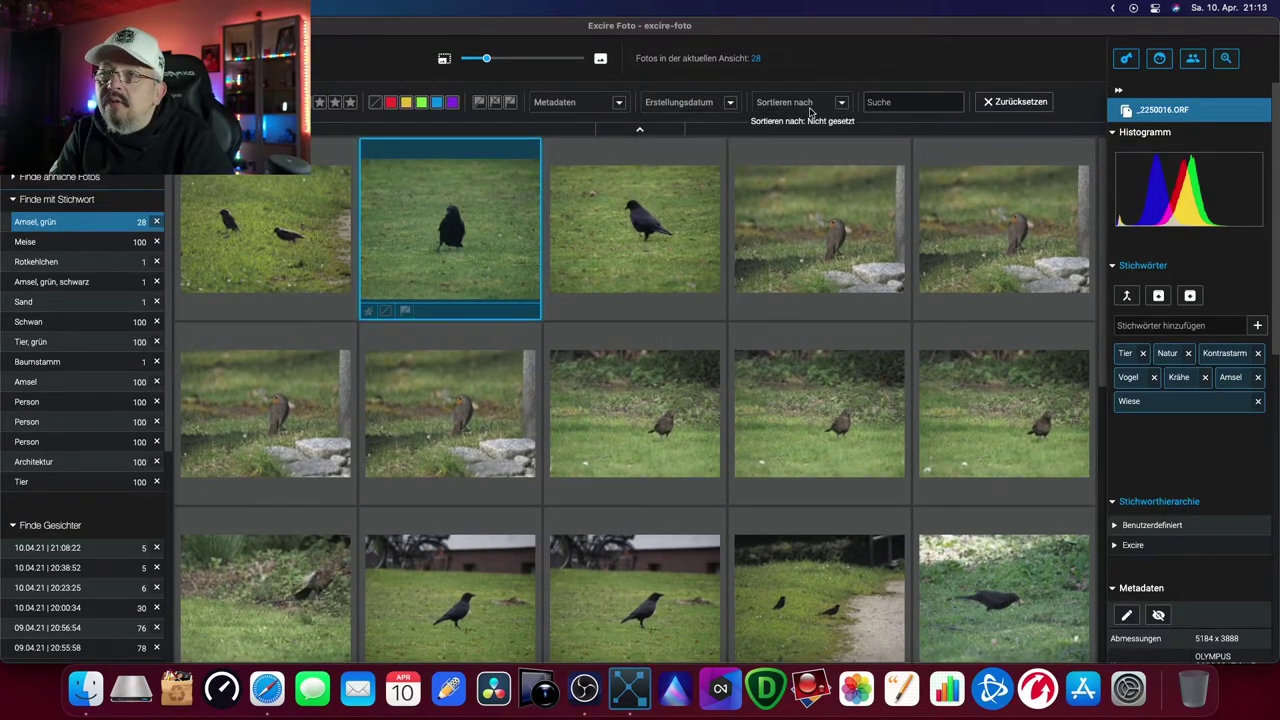
{"action": "left_click", "coordinate": [811, 106]}
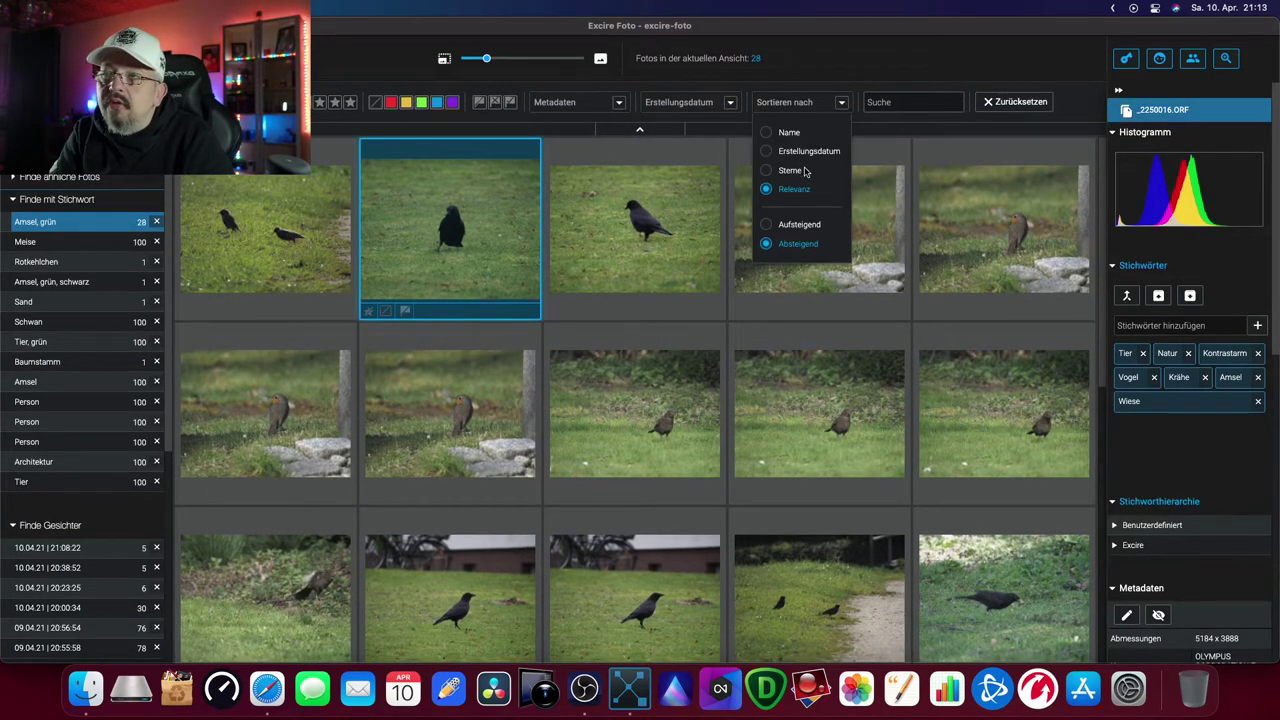
{"action": "left_click", "coordinate": [830, 70]}
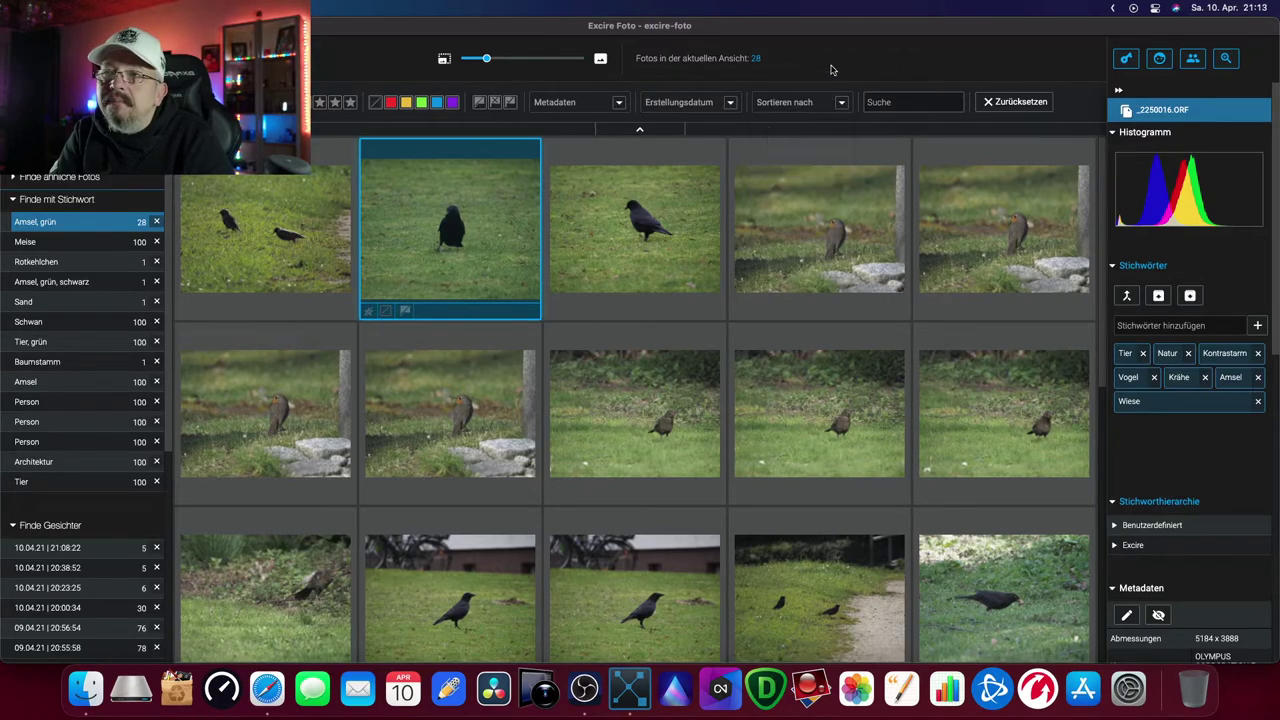
{"action": "left_click", "coordinate": [894, 103]}
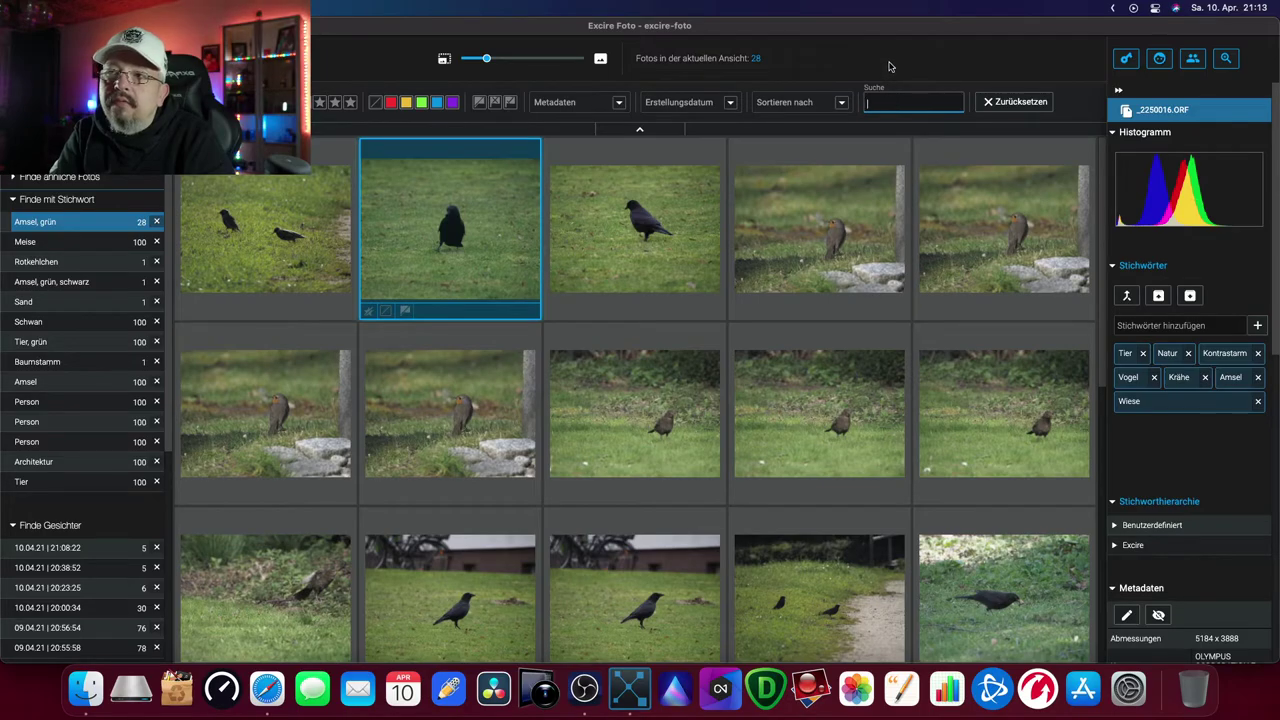
{"action": "left_click", "coordinate": [890, 66]}
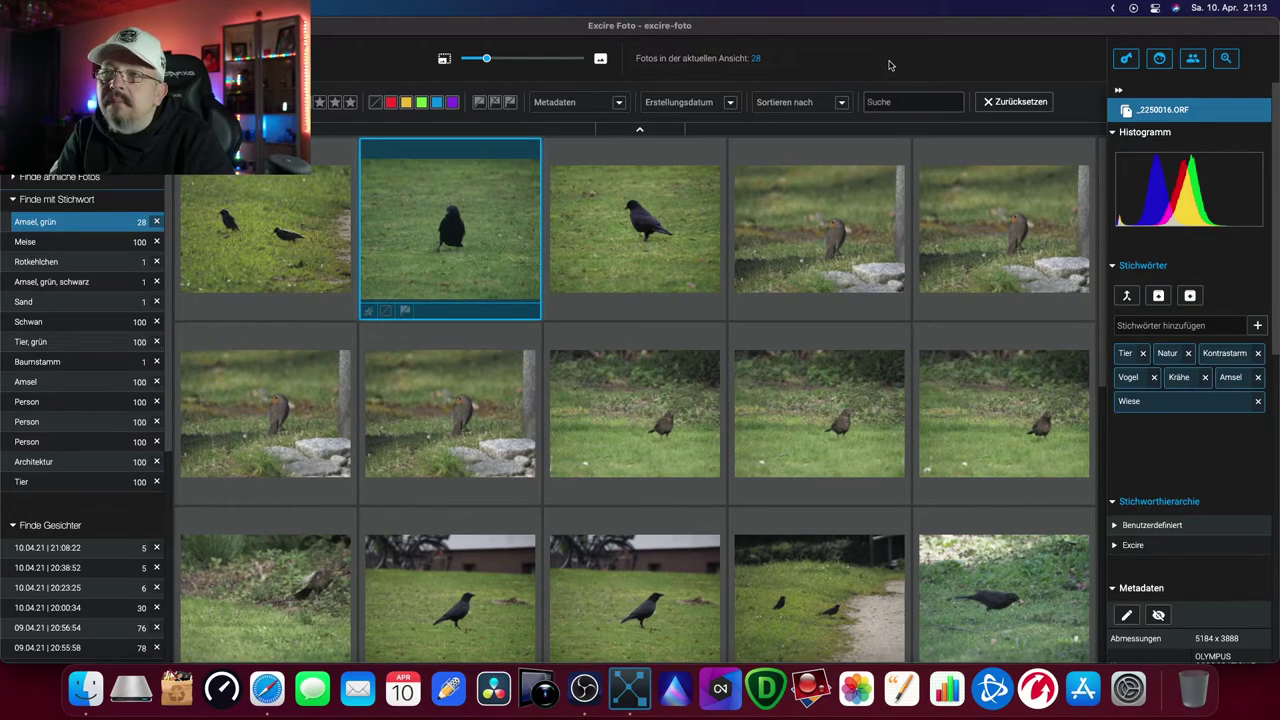
{"action": "left_click", "coordinate": [645, 131]}
{"action": "key", "text": "F7"}
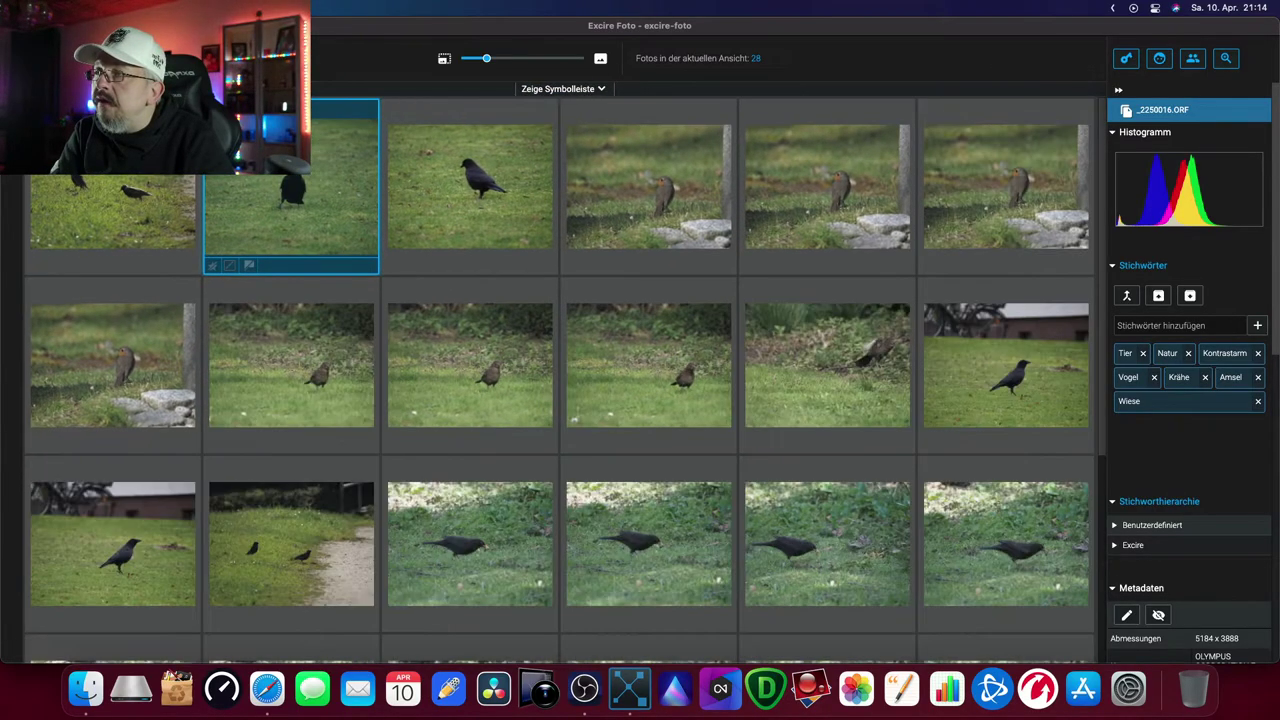
{"action": "key", "text": "F7"}
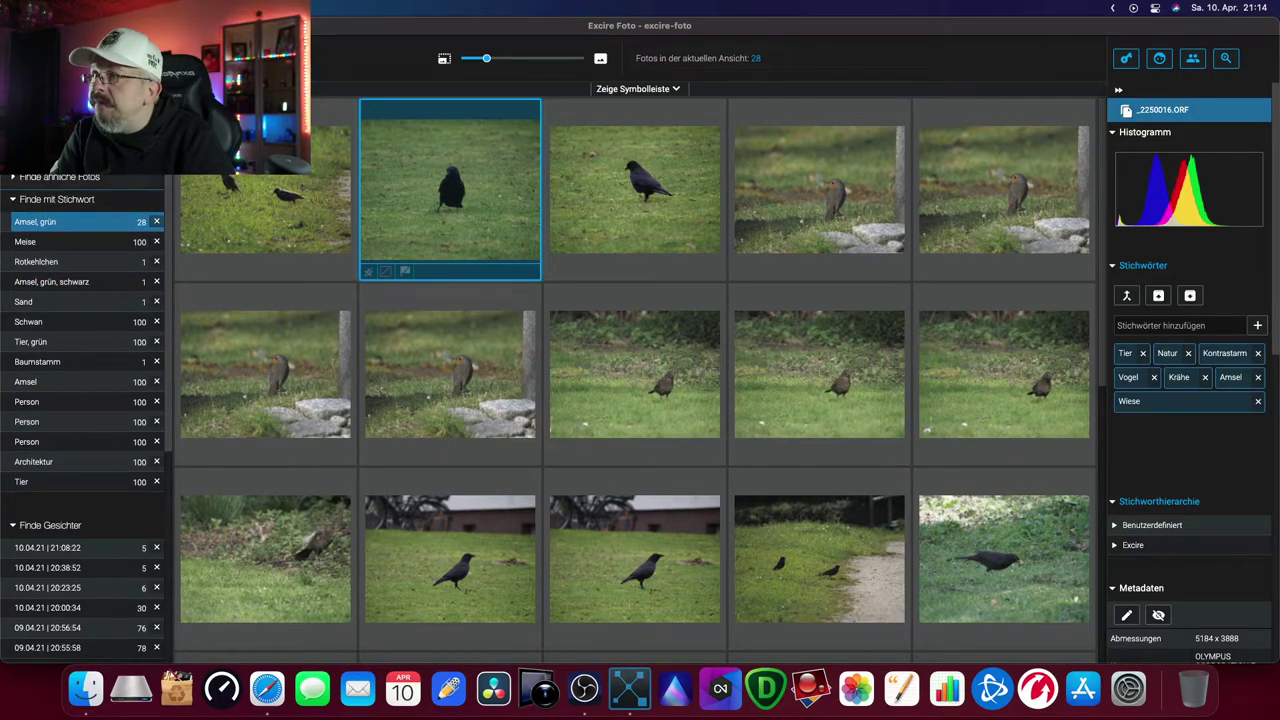
Step: Scroll the sidebar up to the Ordner list, then expand and collapse the 2021 folder
{"action": "scroll", "coordinate": [37, 272], "scroll_direction": "up", "scroll_amount": 5}
{"action": "scroll", "coordinate": [37, 272], "scroll_direction": "up", "scroll_amount": 5}
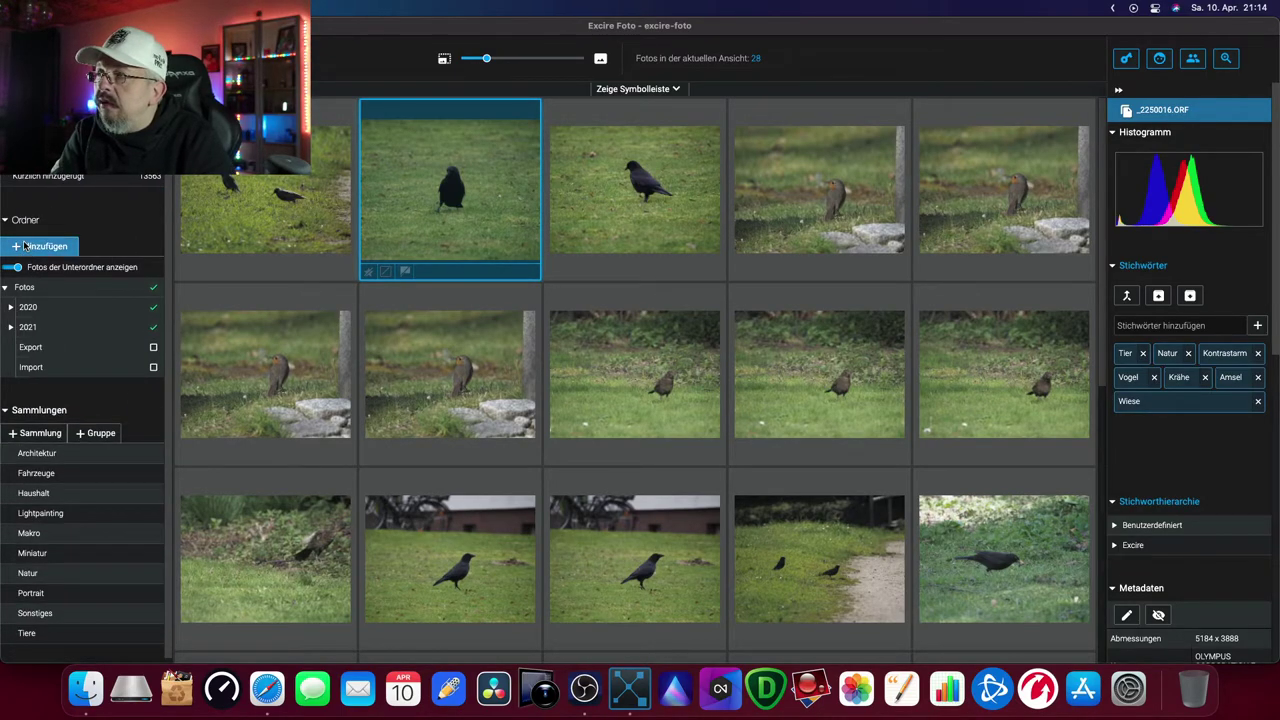
{"action": "left_click", "coordinate": [10, 327]}
{"action": "left_click", "coordinate": [10, 327]}
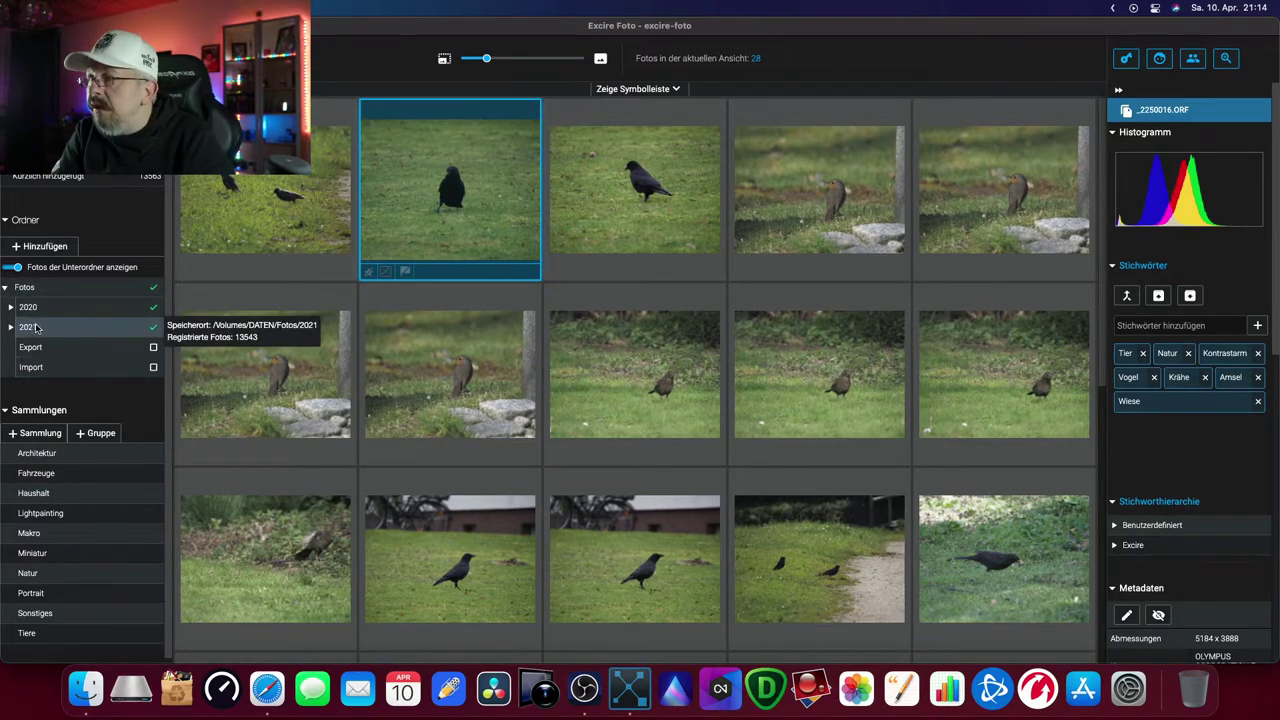
Step: Synchronise the 2021 folder, confirming removal of unavailable folders and photos
{"action": "right_click", "coordinate": [35, 327]}
{"action": "left_click", "coordinate": [59, 341]}
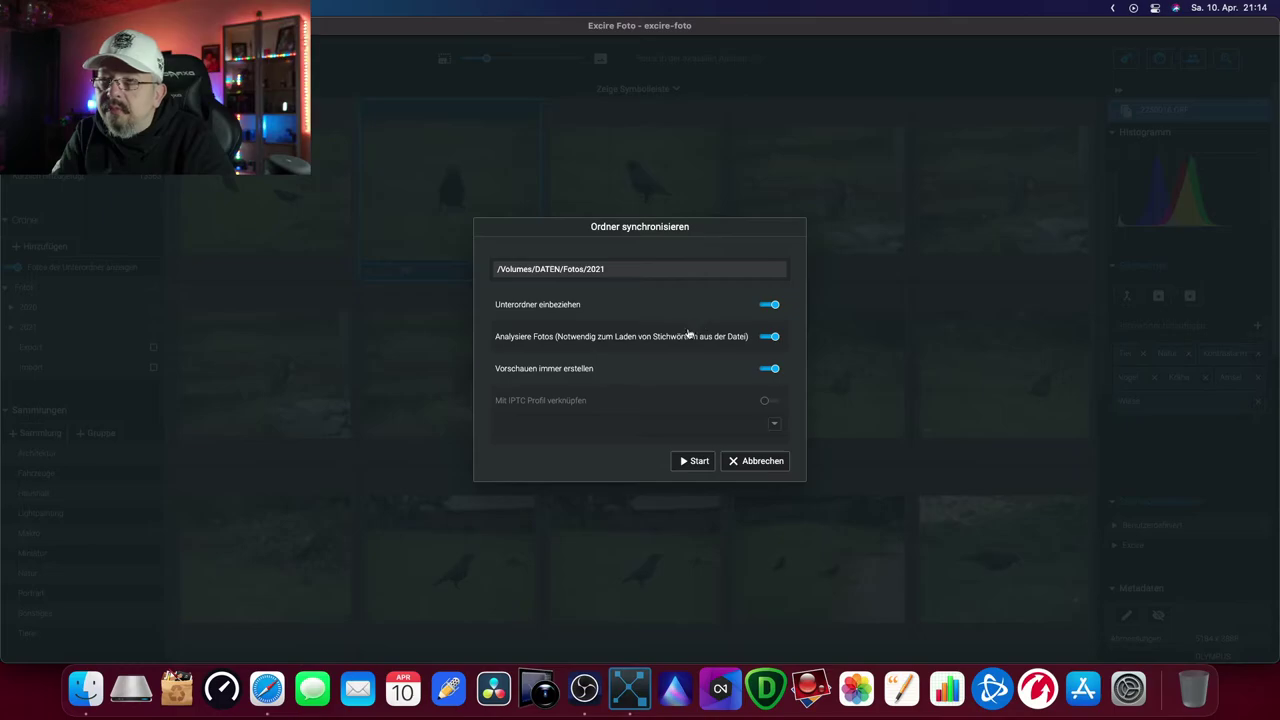
{"action": "left_click", "coordinate": [697, 461]}
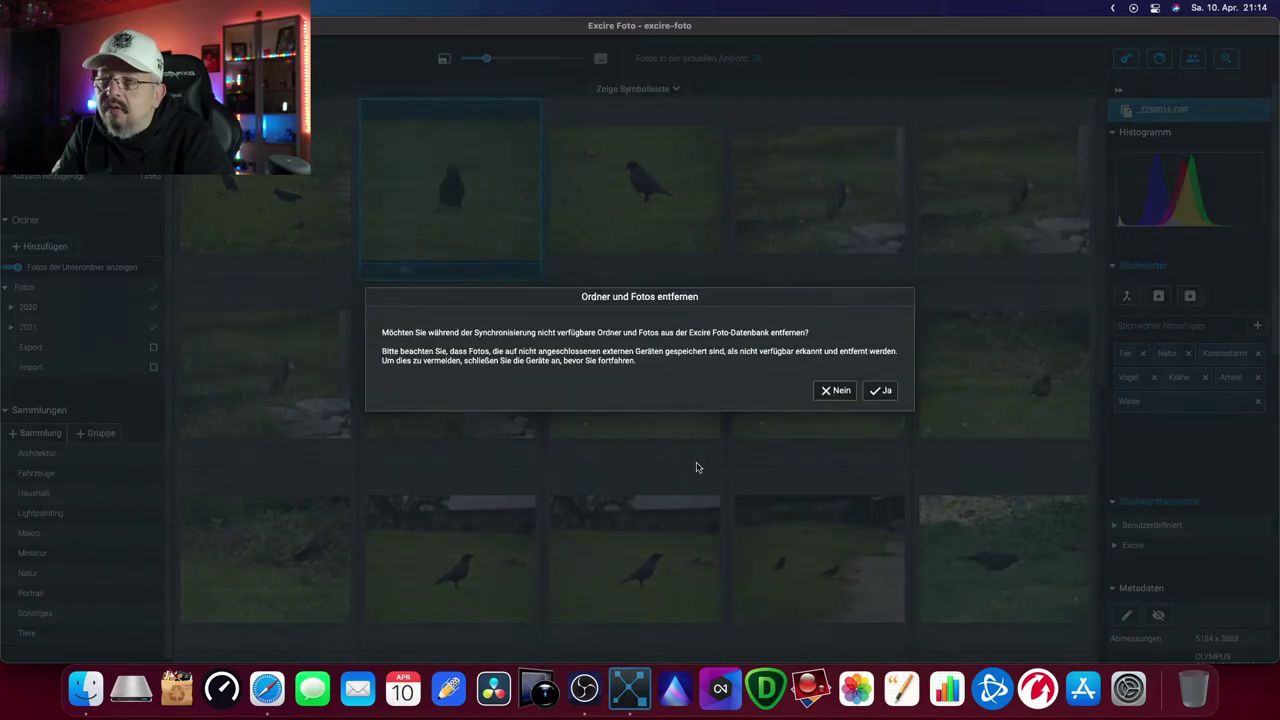
{"action": "left_click", "coordinate": [870, 392]}
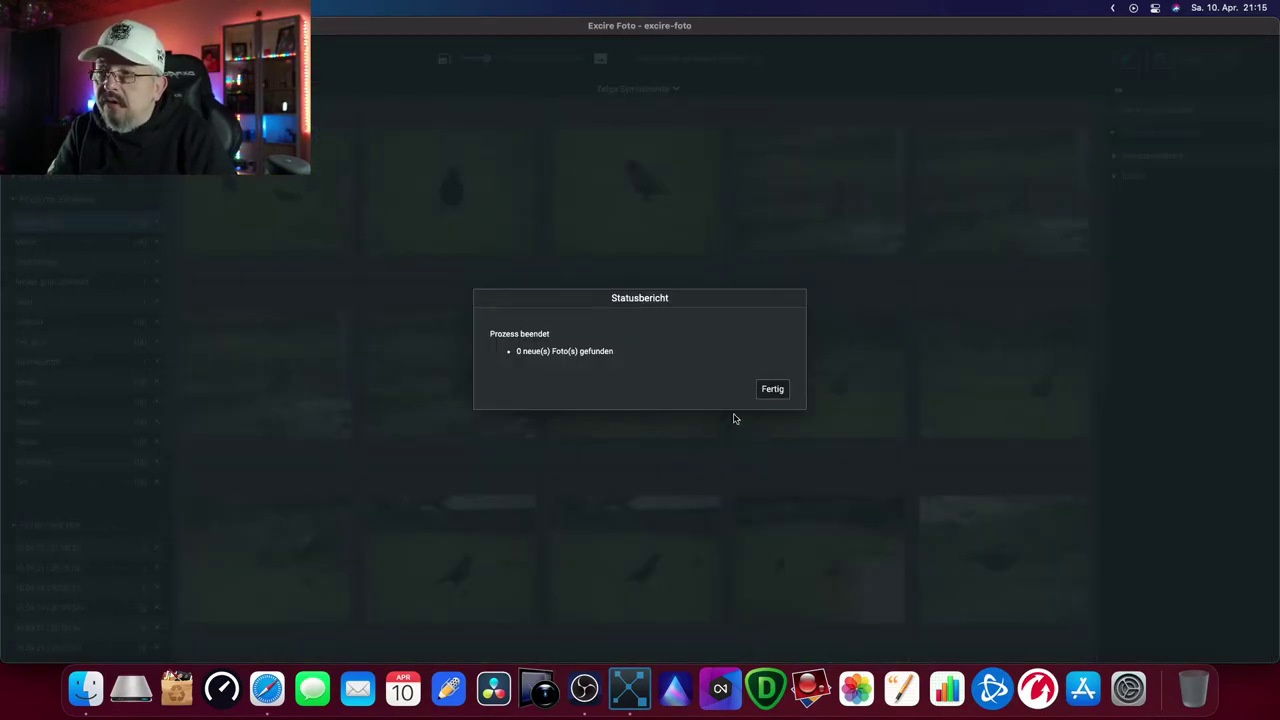
Step: Close the sync report and select crow photo _2250021.ORF to show its keywords
{"action": "left_click", "coordinate": [768, 390]}
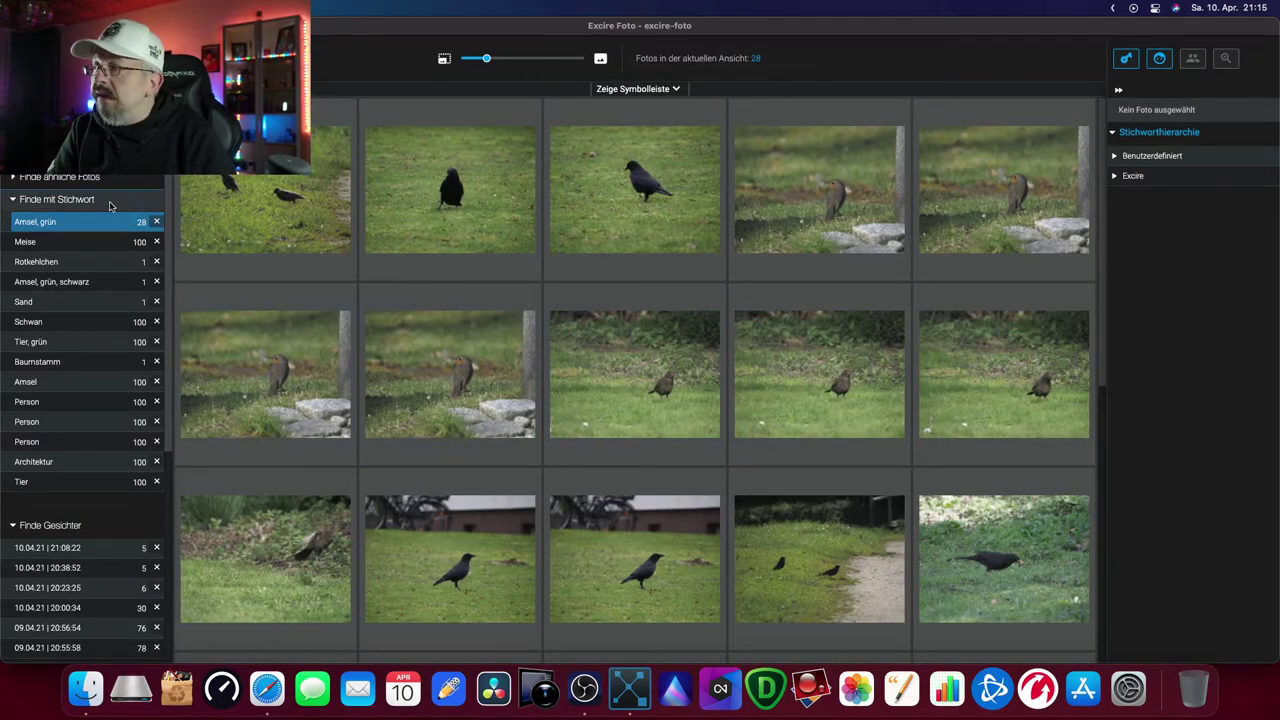
{"action": "scroll", "coordinate": [93, 278], "scroll_direction": "up", "scroll_amount": 5}
{"action": "scroll", "coordinate": [93, 278], "scroll_direction": "up", "scroll_amount": 3}
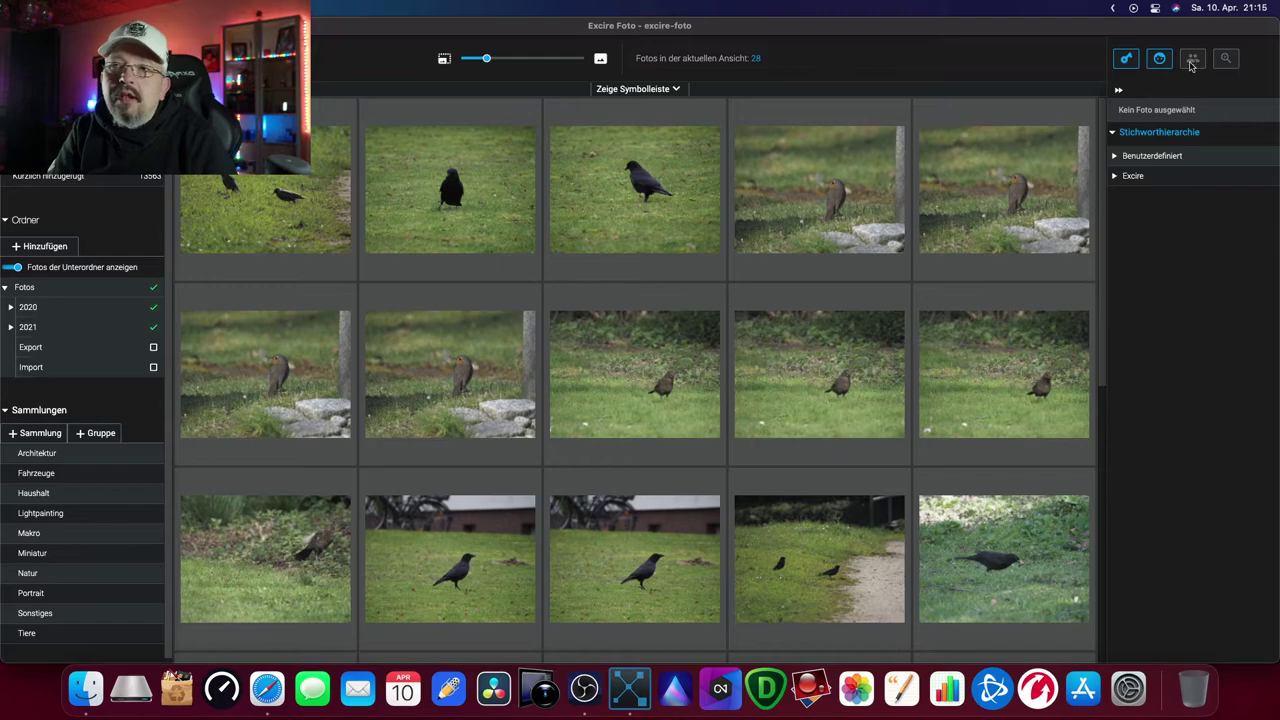
{"action": "left_click", "coordinate": [625, 150]}
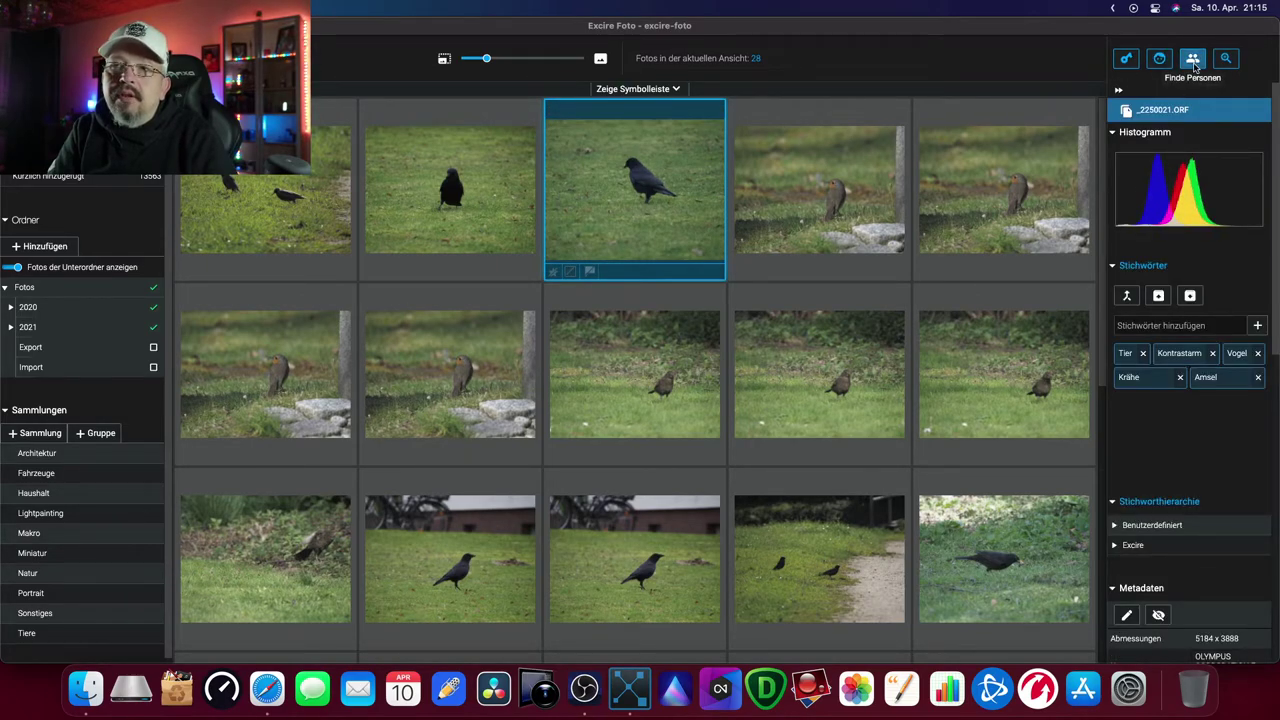
Step: Start a person search from the crow photo, then cancel it
{"action": "left_click", "coordinate": [1193, 62]}
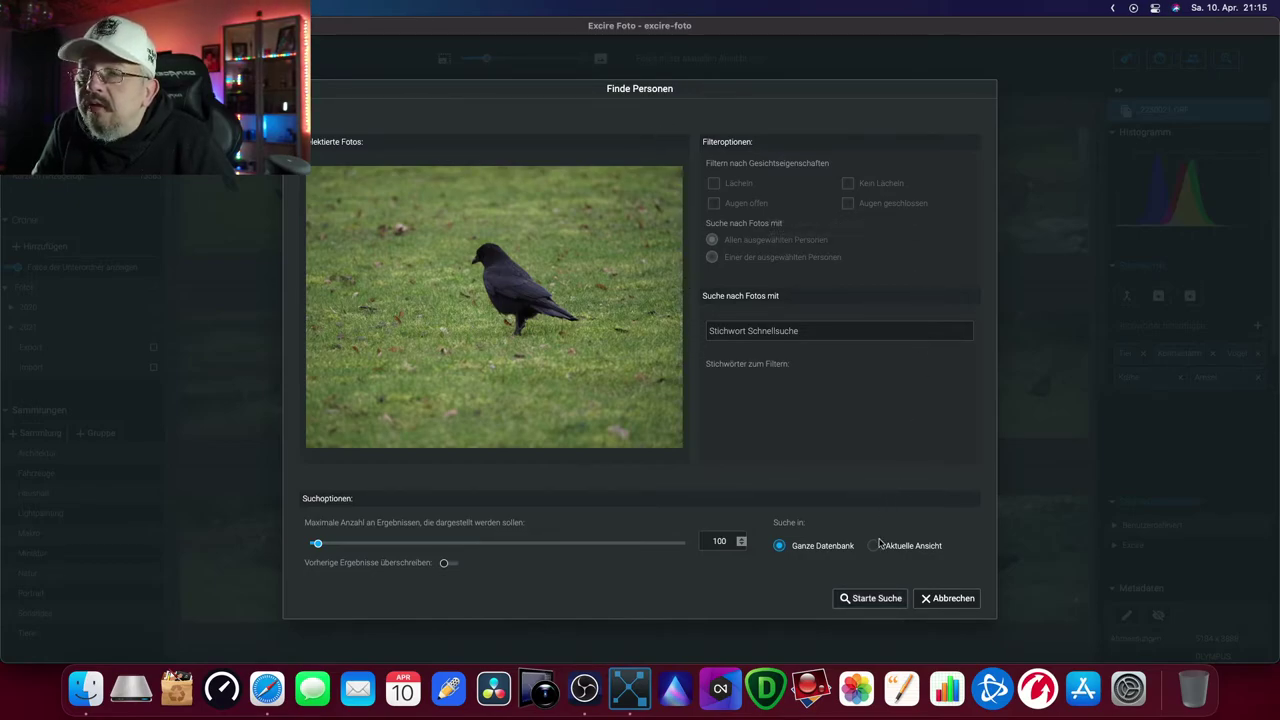
{"action": "left_click", "coordinate": [947, 598]}
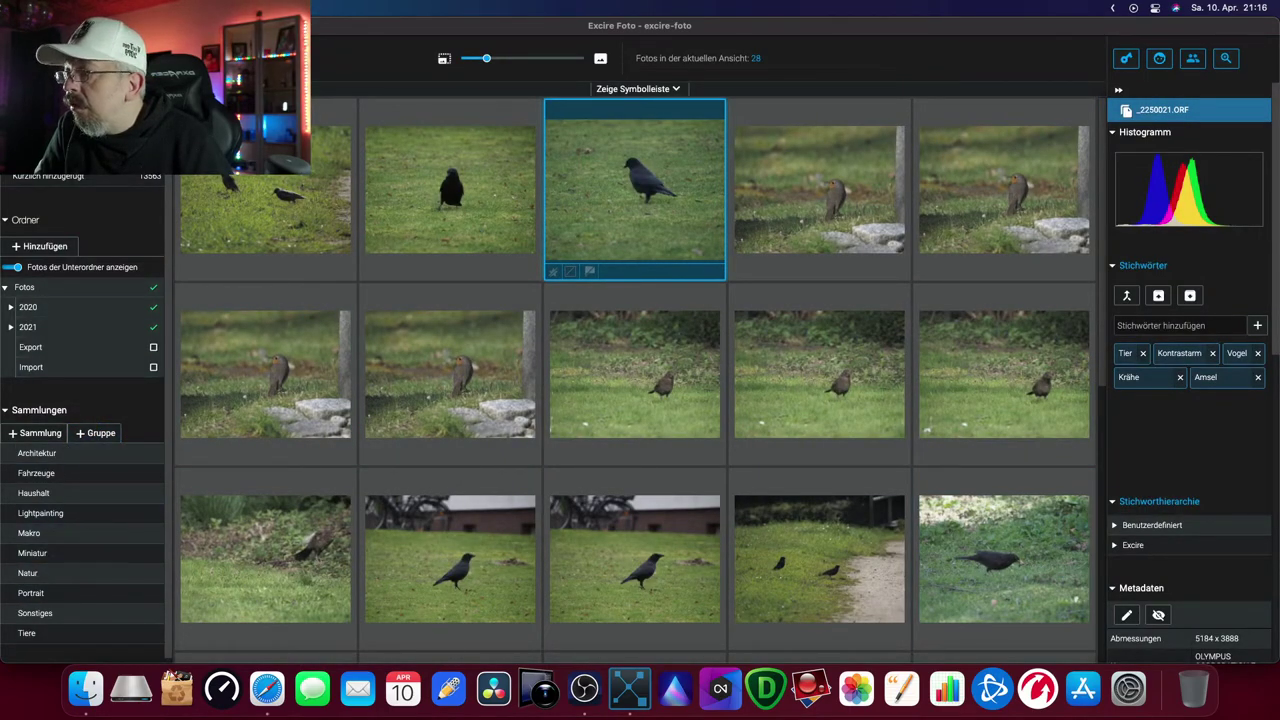
Step: Search for adult two-face photos, then start a person search from the fourth result
{"action": "left_click", "coordinate": [1159, 58]}
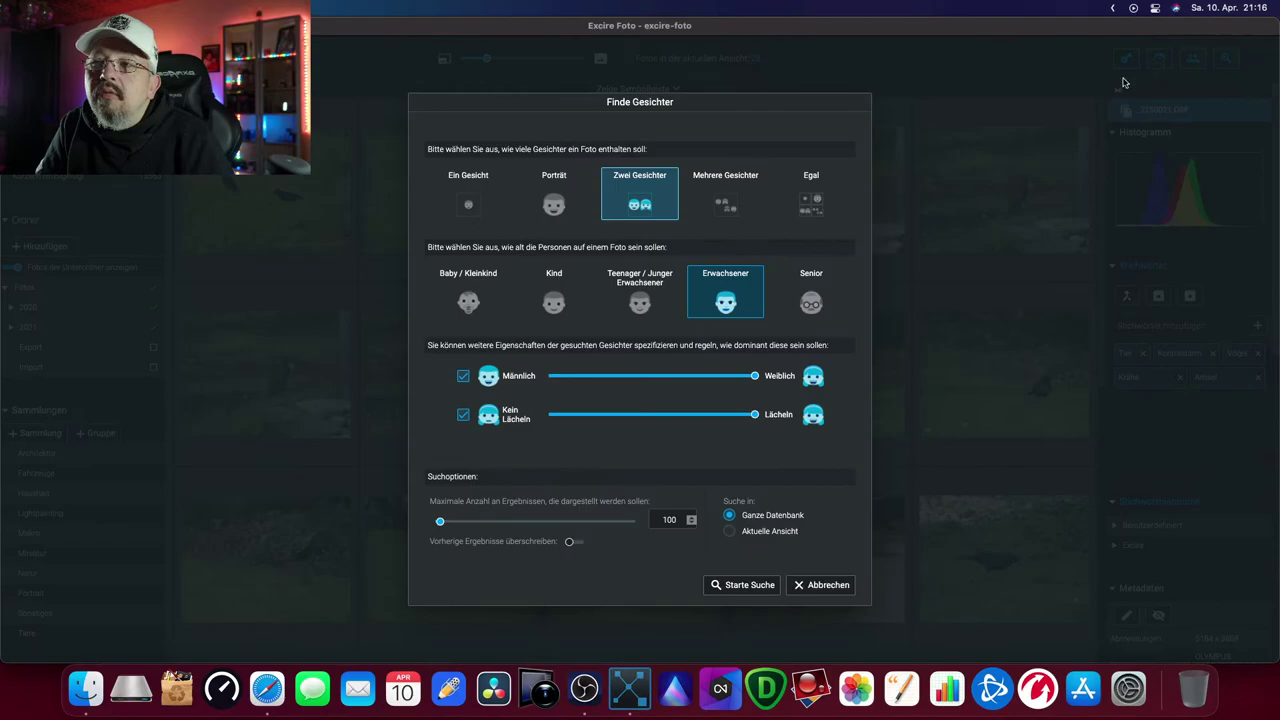
{"action": "left_click", "coordinate": [745, 585]}
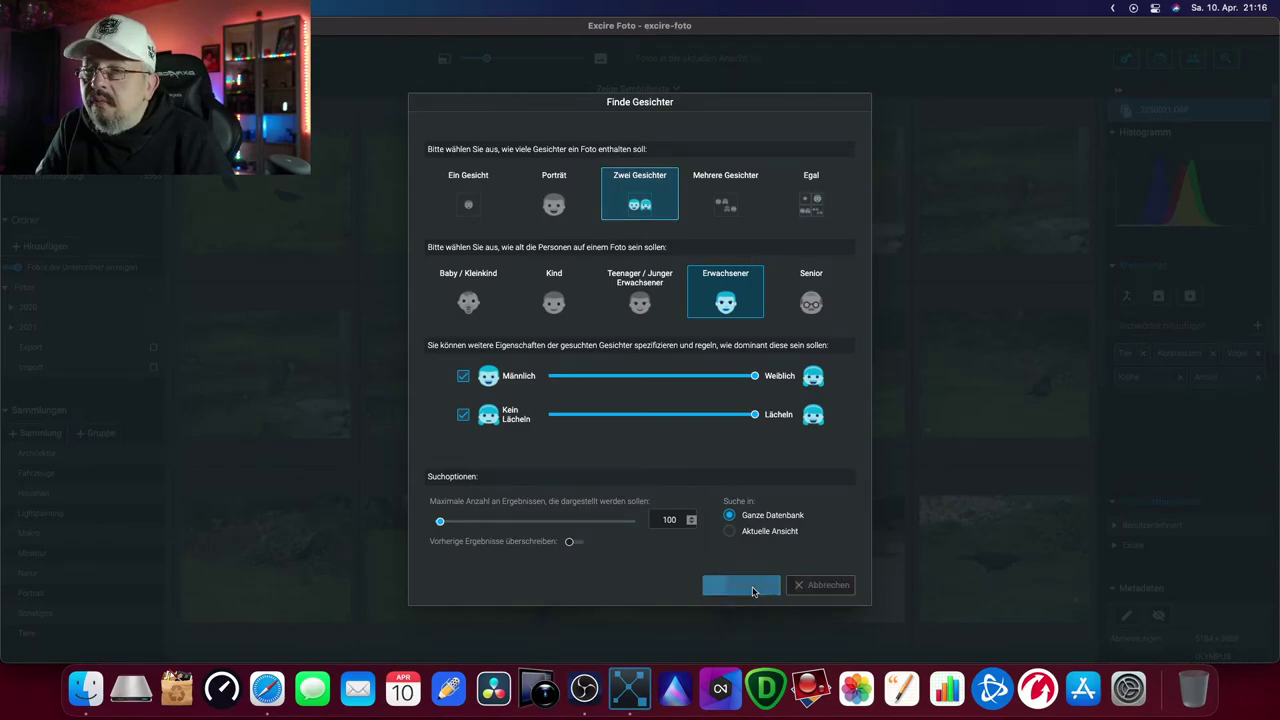
{"action": "left_click", "coordinate": [800, 200]}
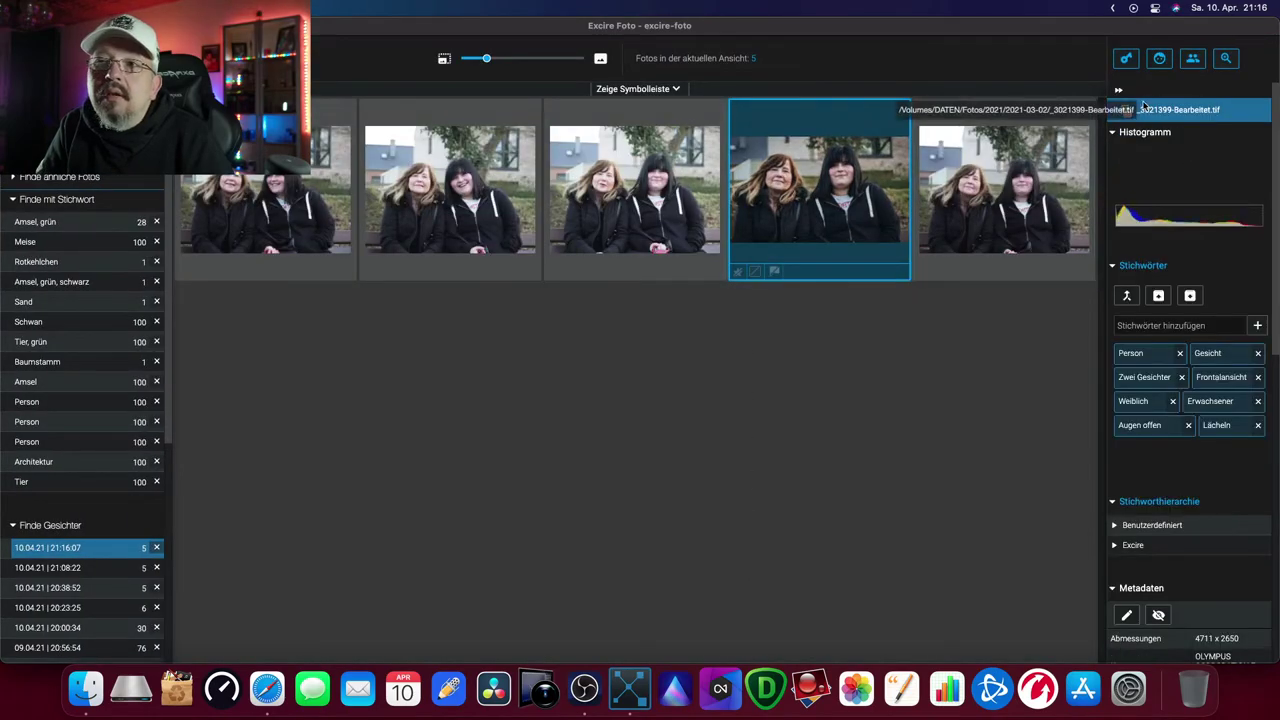
{"action": "left_click", "coordinate": [1192, 58]}
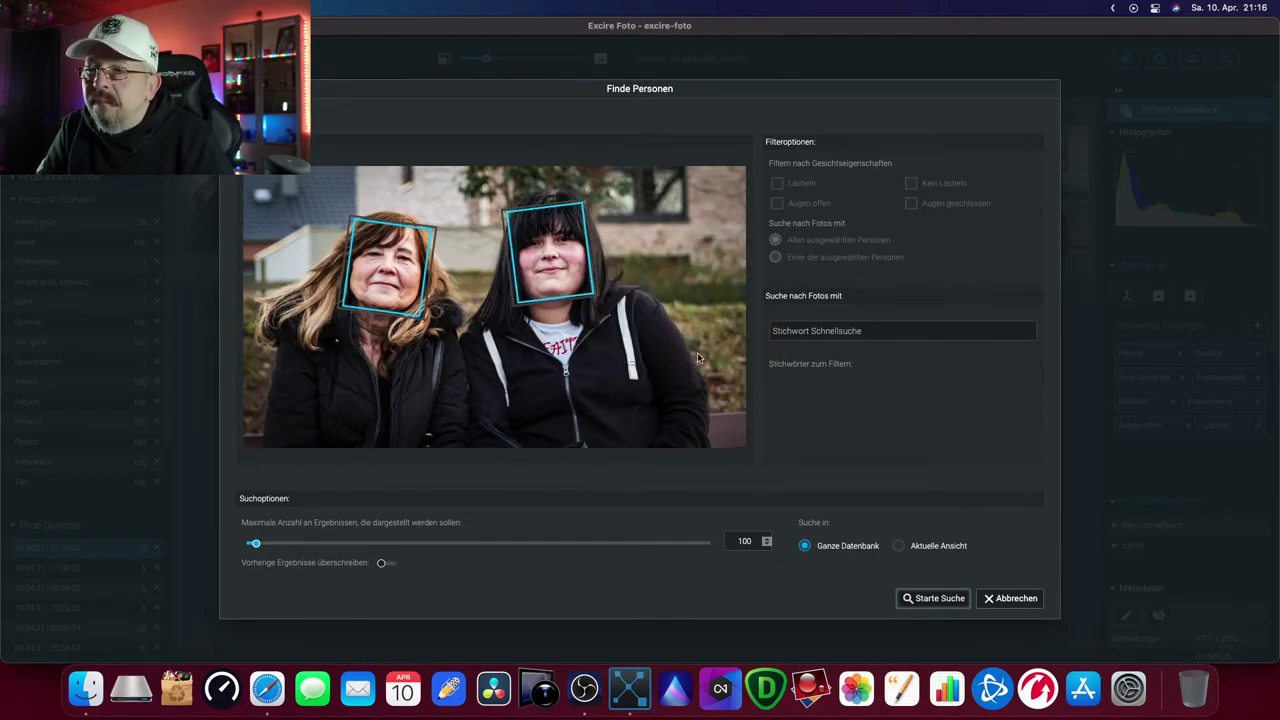
Step: Mark the older woman's face and run the person search across the whole database
{"action": "left_click", "coordinate": [856, 330]}
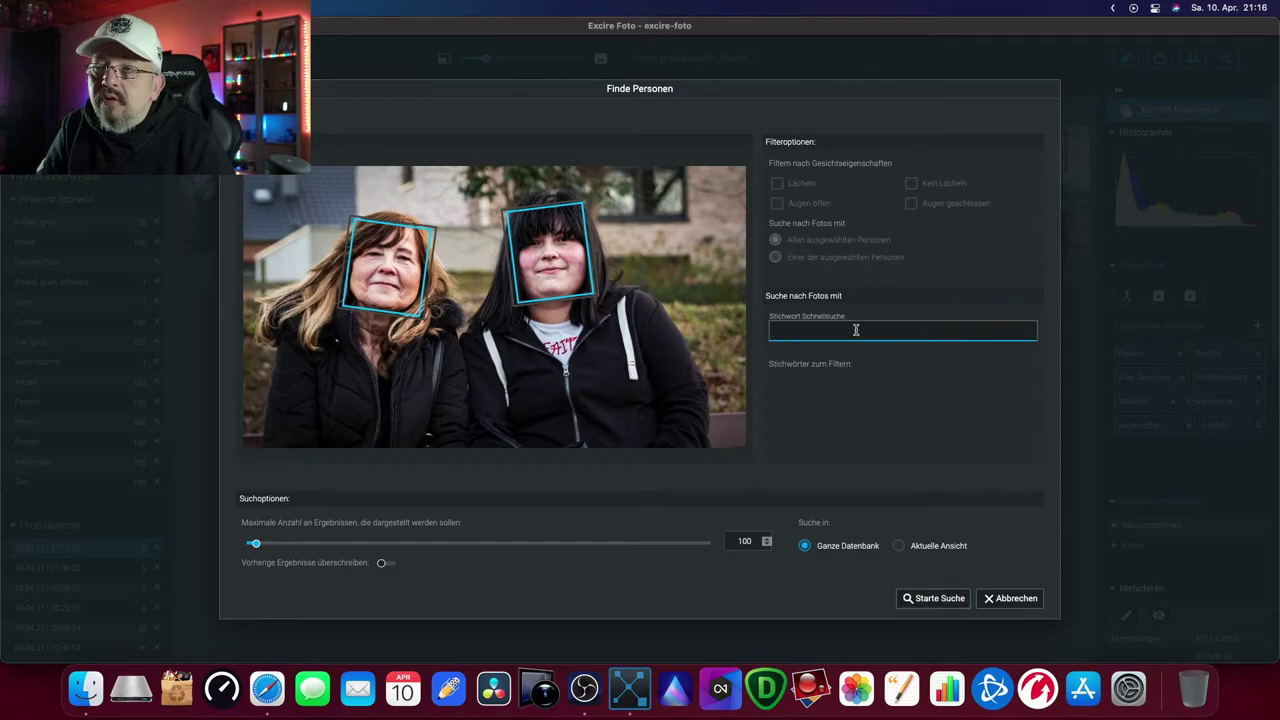
{"action": "left_click", "coordinate": [870, 298]}
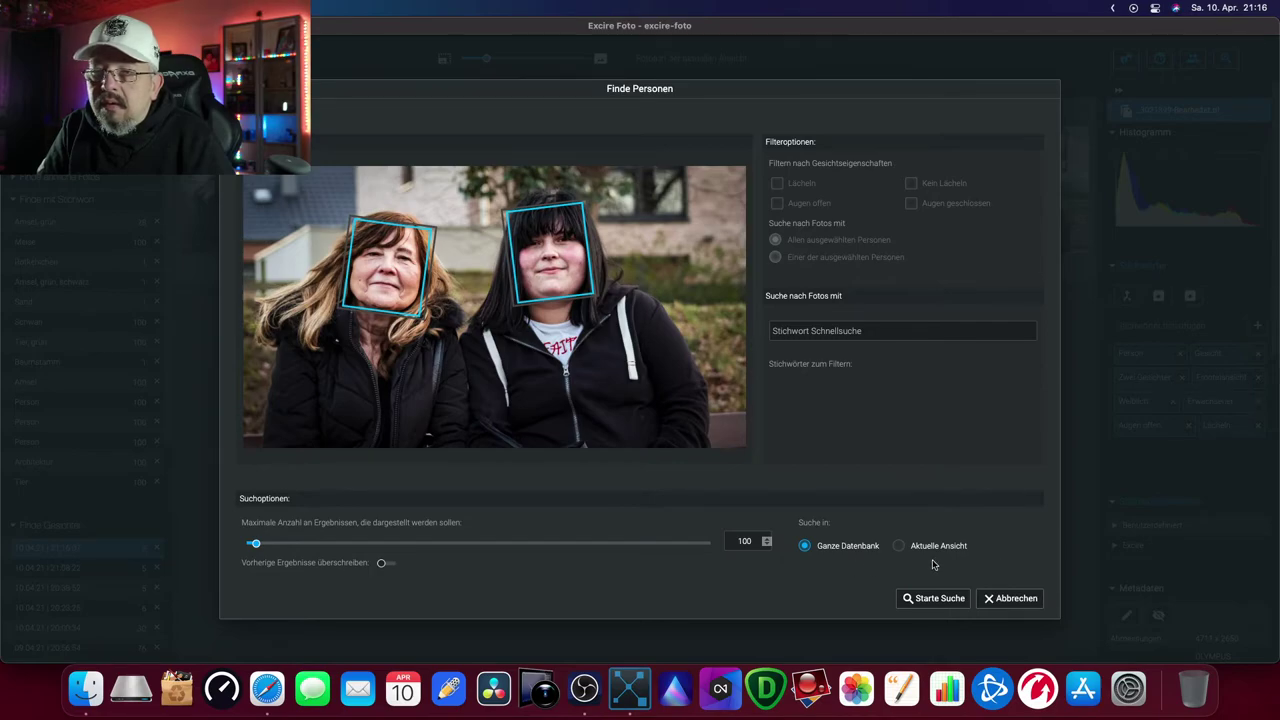
{"action": "left_click", "coordinate": [920, 598]}
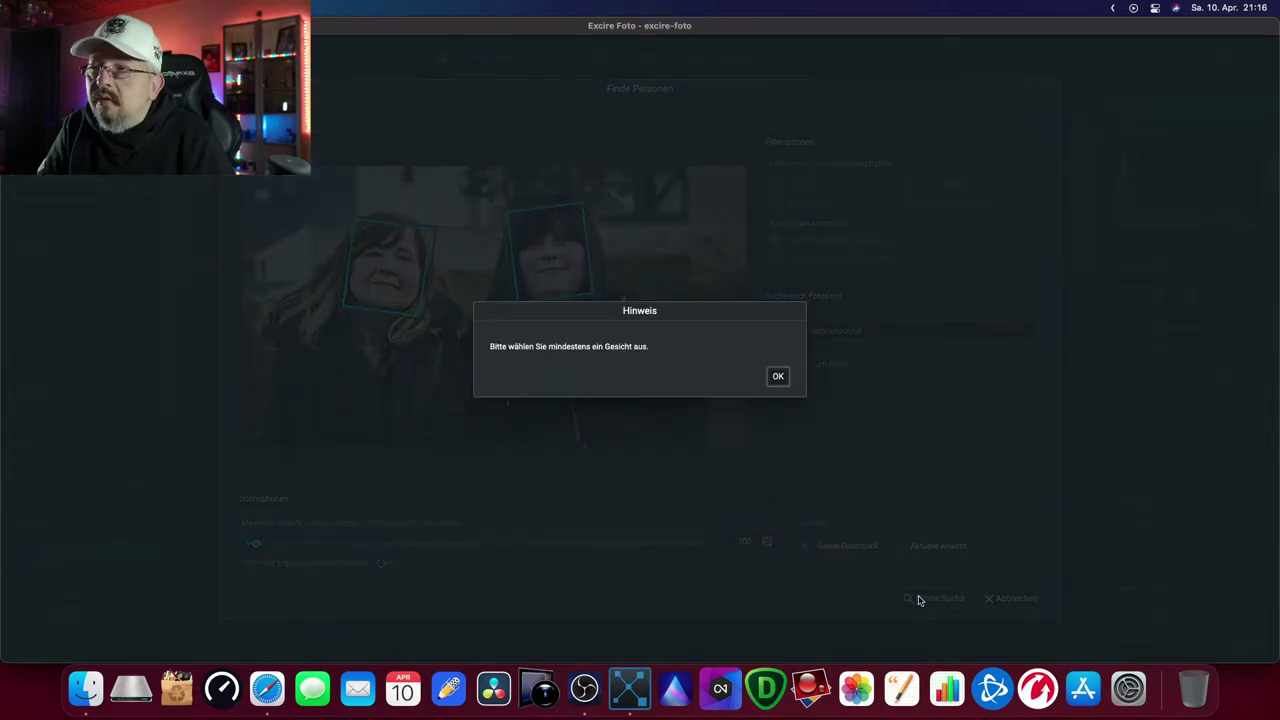
{"action": "left_click", "coordinate": [777, 377]}
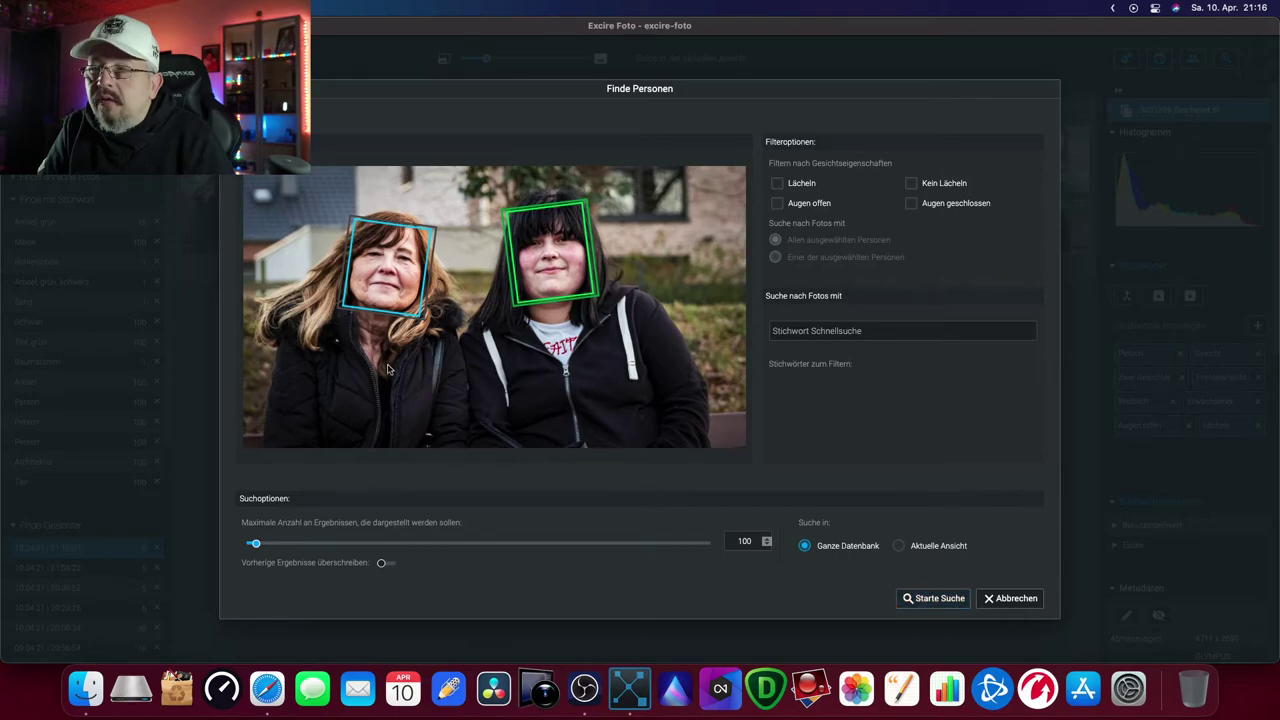
{"action": "left_click", "coordinate": [550, 255]}
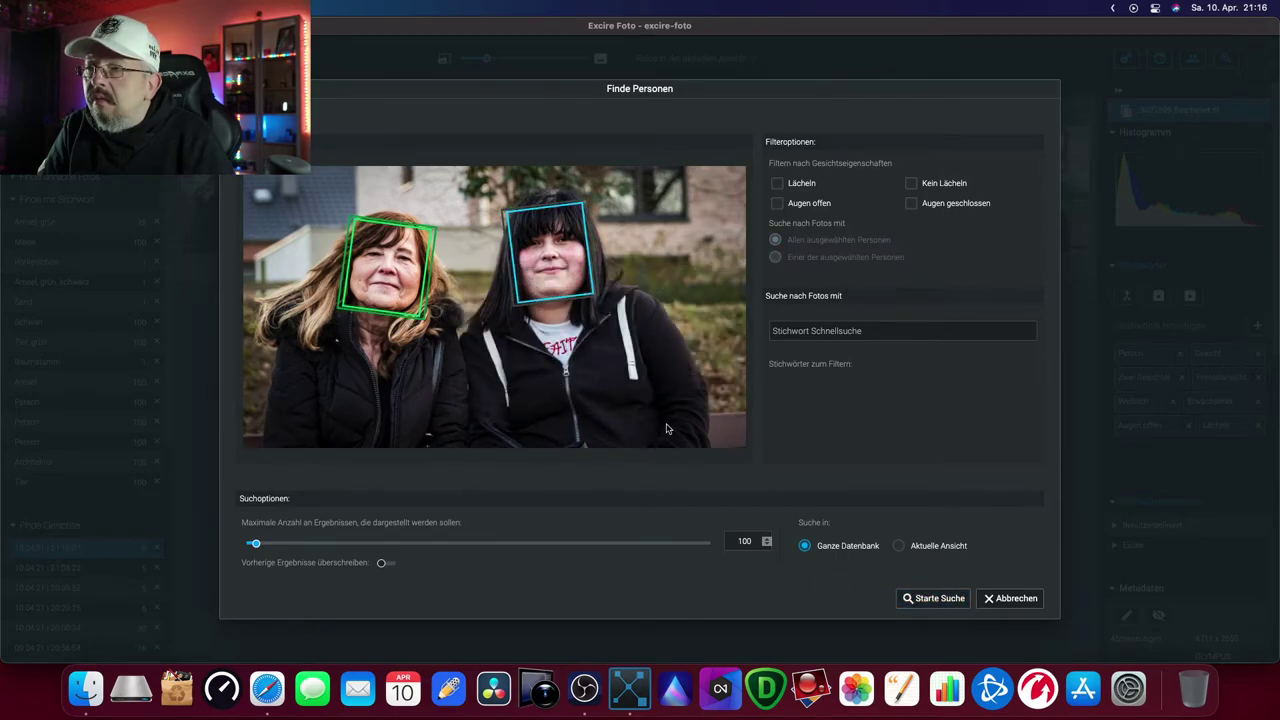
{"action": "left_click", "coordinate": [935, 598]}
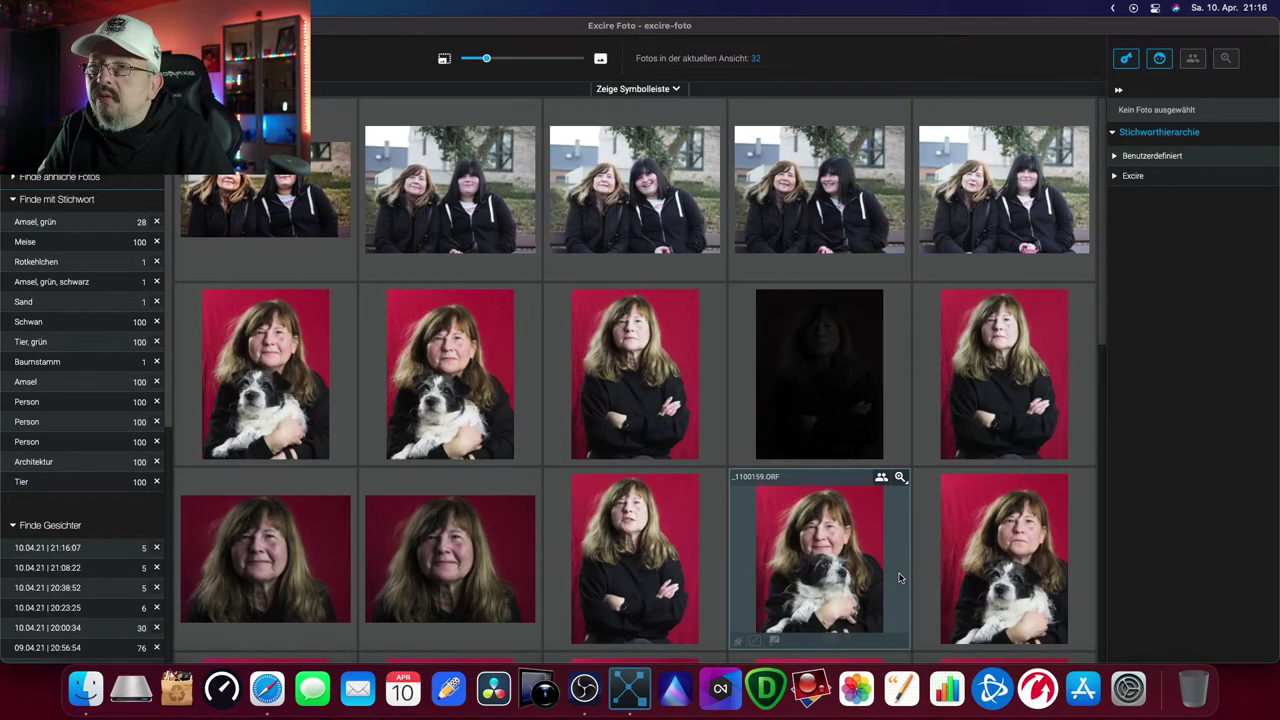
{"action": "scroll", "coordinate": [870, 509], "scroll_direction": "down", "scroll_amount": 3}
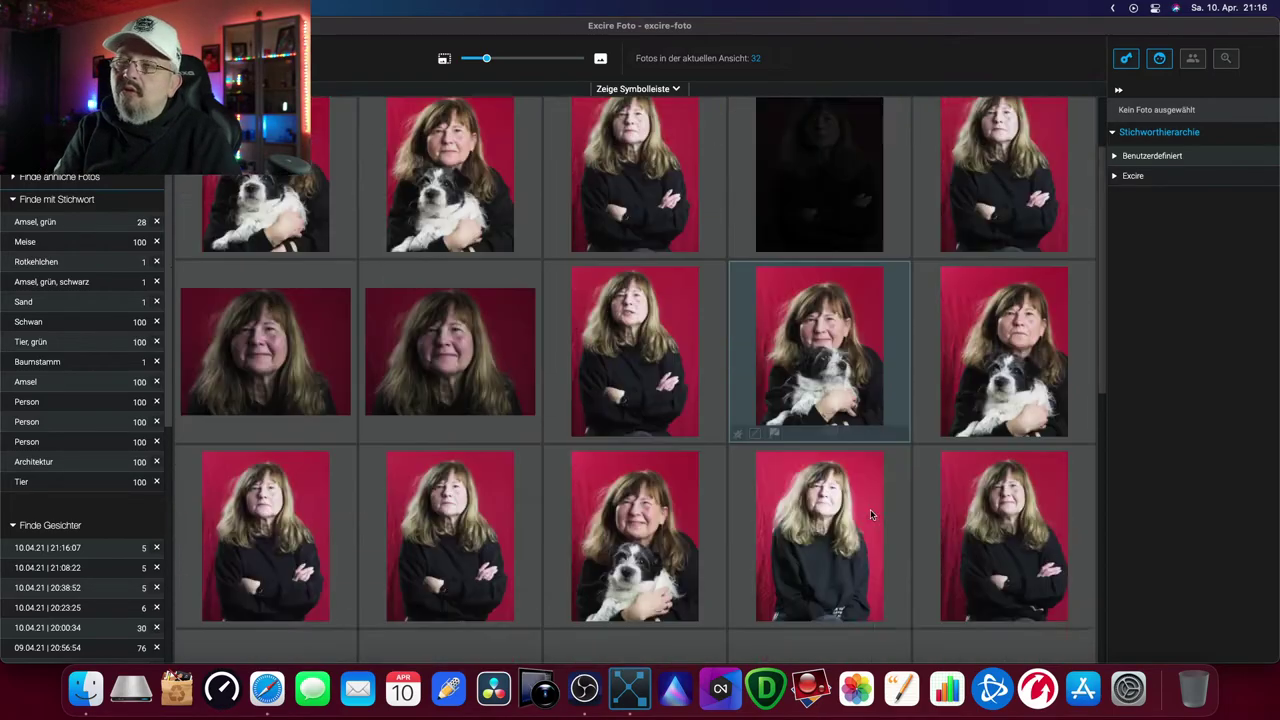
{"action": "scroll", "coordinate": [870, 509], "scroll_direction": "down", "scroll_amount": 5}
{"action": "scroll", "coordinate": [870, 509], "scroll_direction": "down", "scroll_amount": 3}
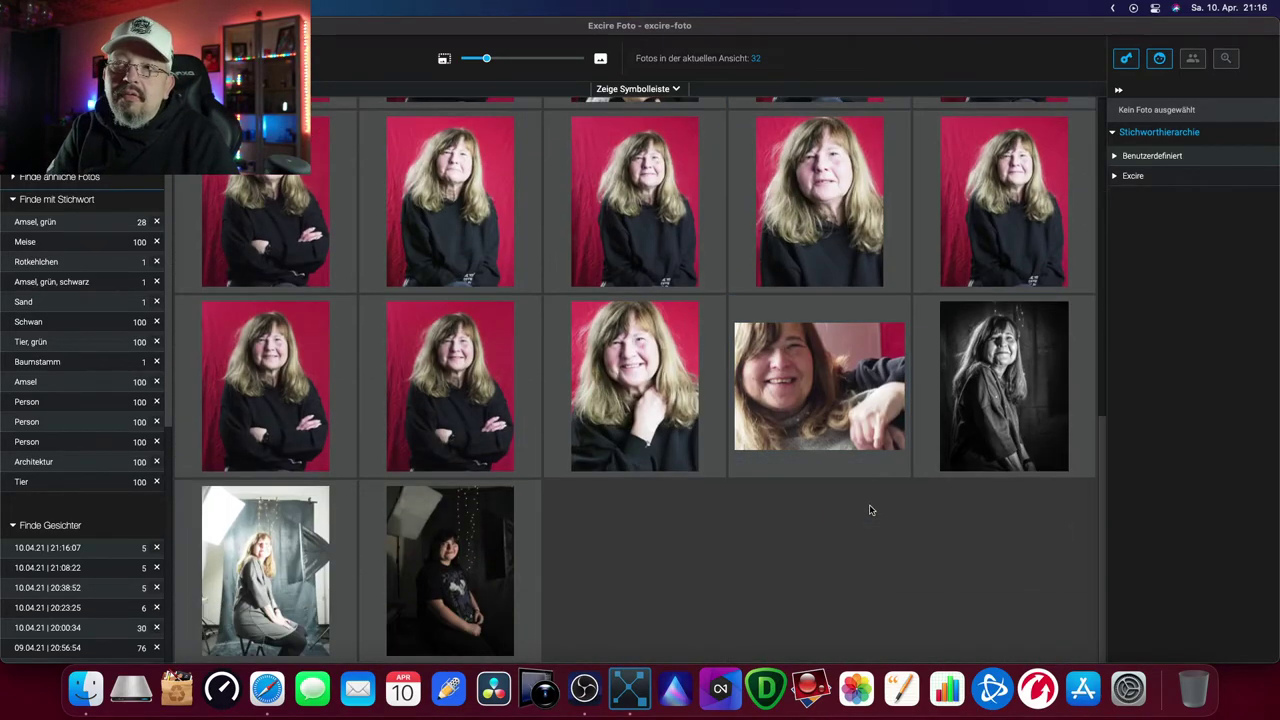
{"action": "scroll", "coordinate": [870, 511], "scroll_direction": "up", "scroll_amount": 5}
{"action": "scroll", "coordinate": [870, 510], "scroll_direction": "down", "scroll_amount": 5}
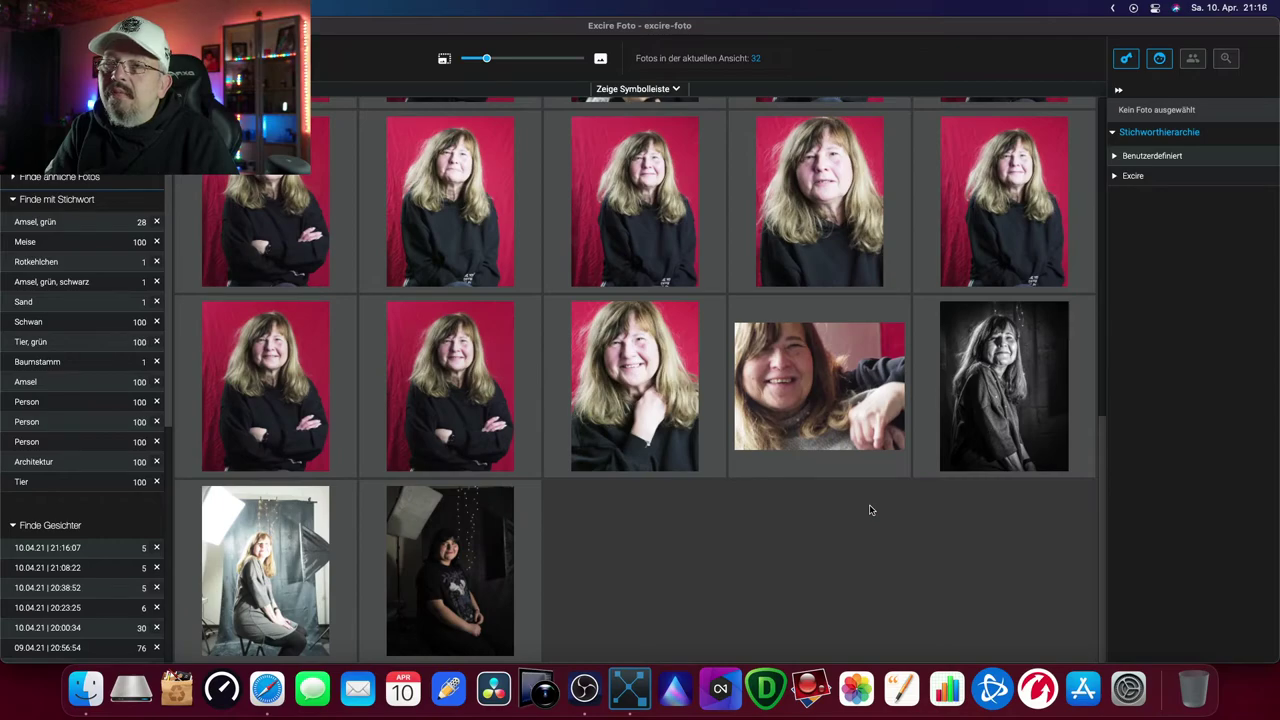
{"action": "scroll", "coordinate": [870, 510], "scroll_direction": "up", "scroll_amount": 5}
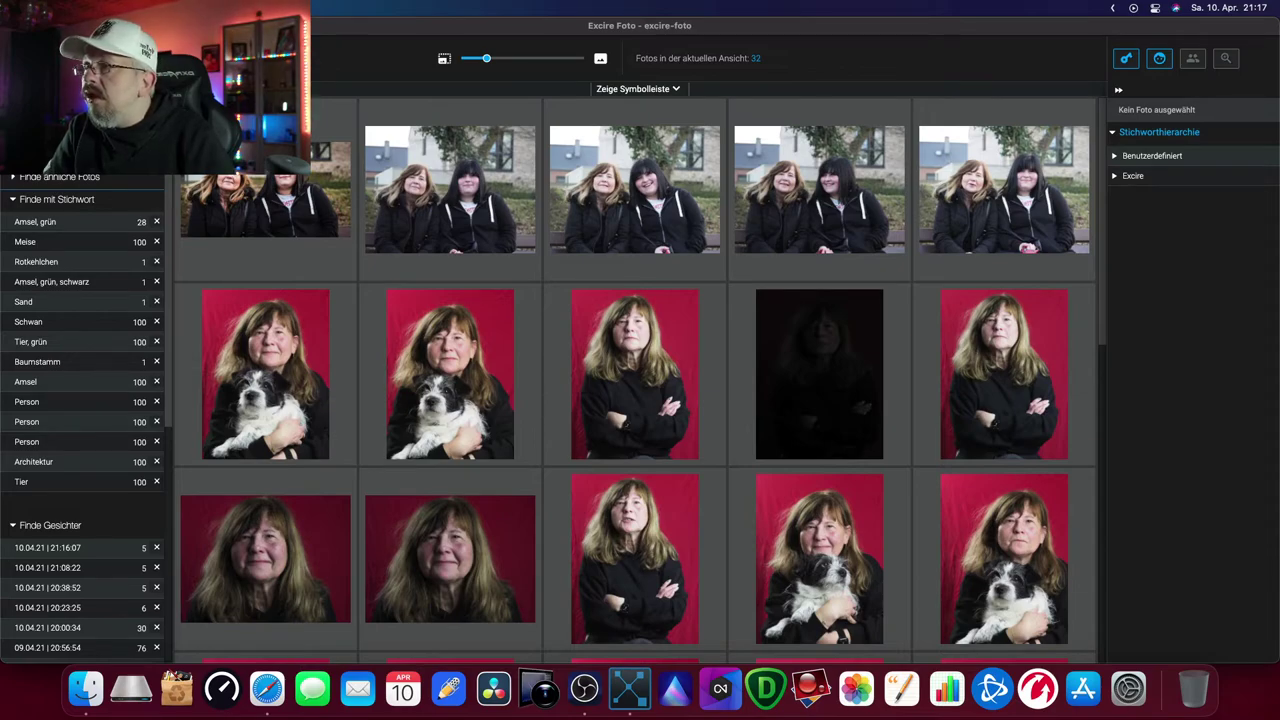
{"action": "key", "text": "super+comma"}
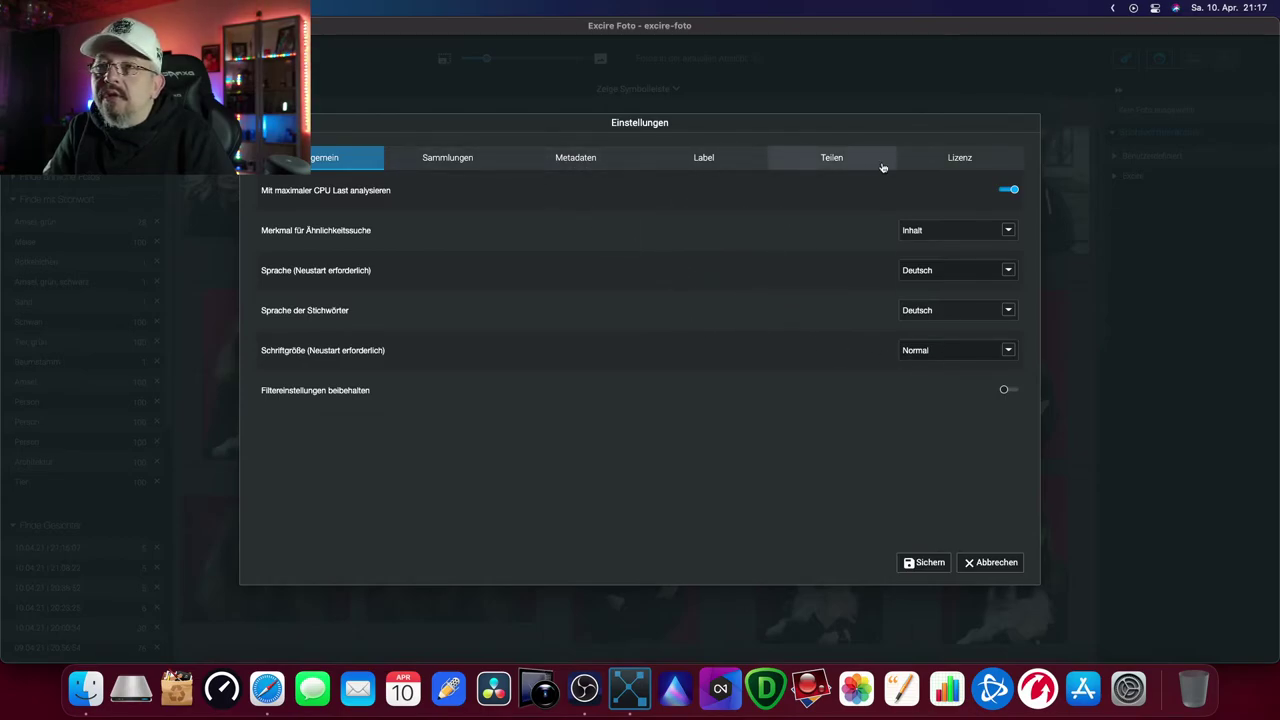
{"action": "left_click", "coordinate": [475, 163]}
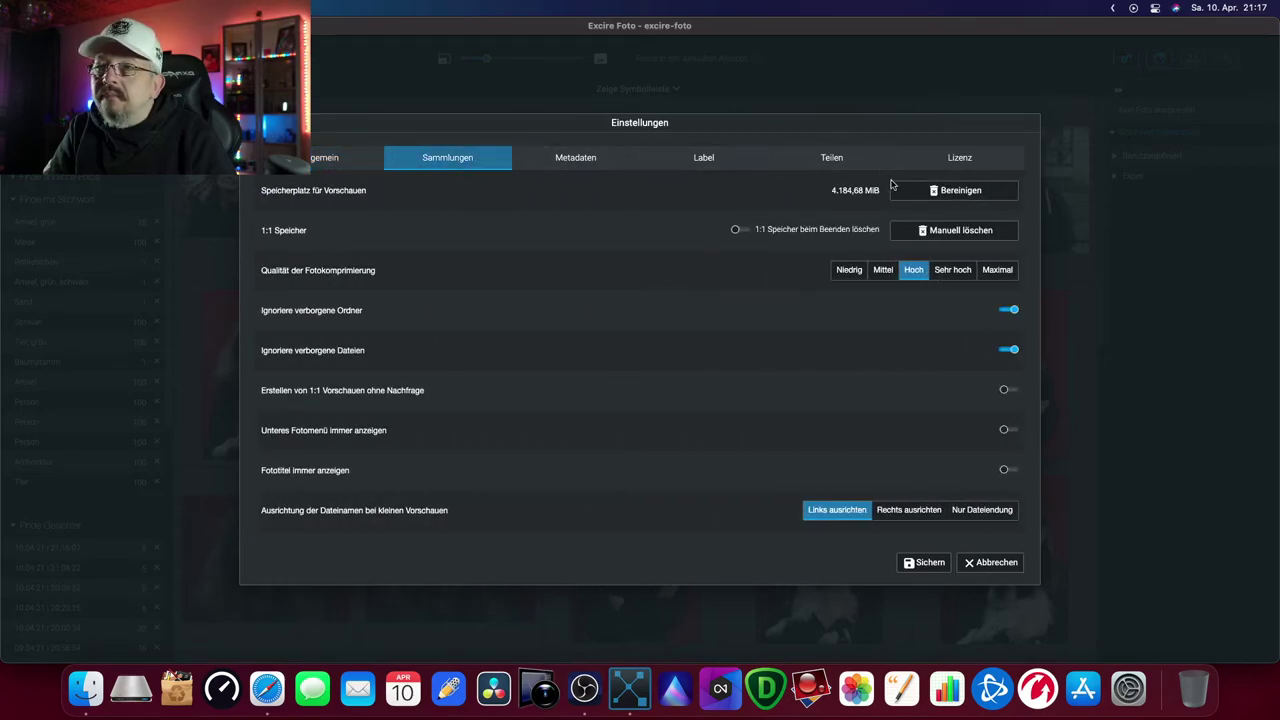
{"action": "left_click", "coordinate": [570, 163]}
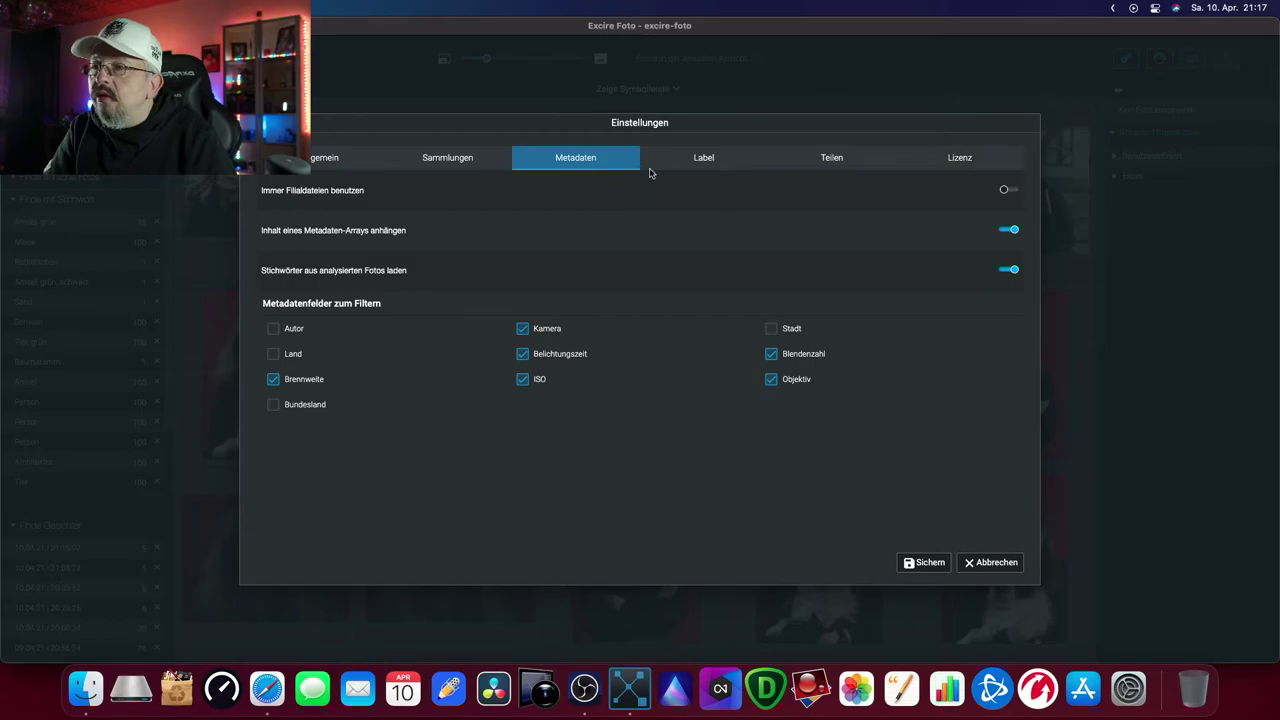
{"action": "left_click", "coordinate": [693, 169]}
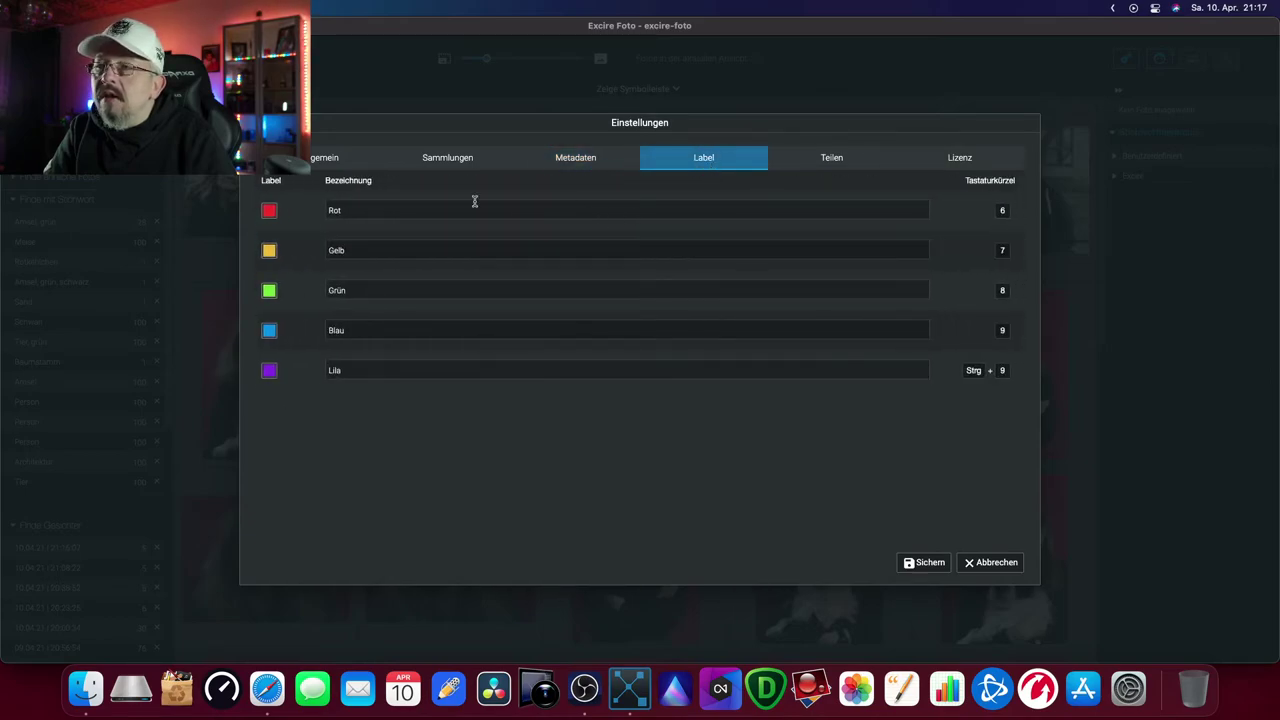
{"action": "left_click", "coordinate": [824, 163]}
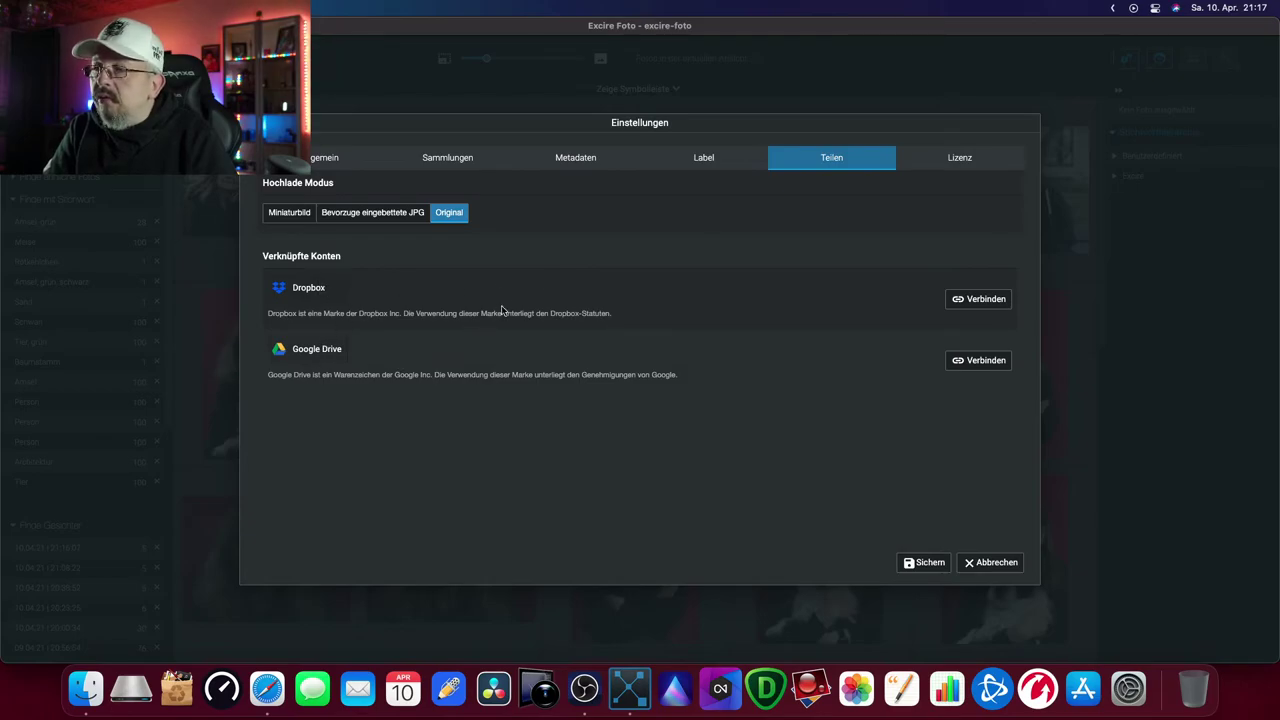
{"action": "left_click", "coordinate": [941, 162]}
{"action": "left_click", "coordinate": [985, 562]}
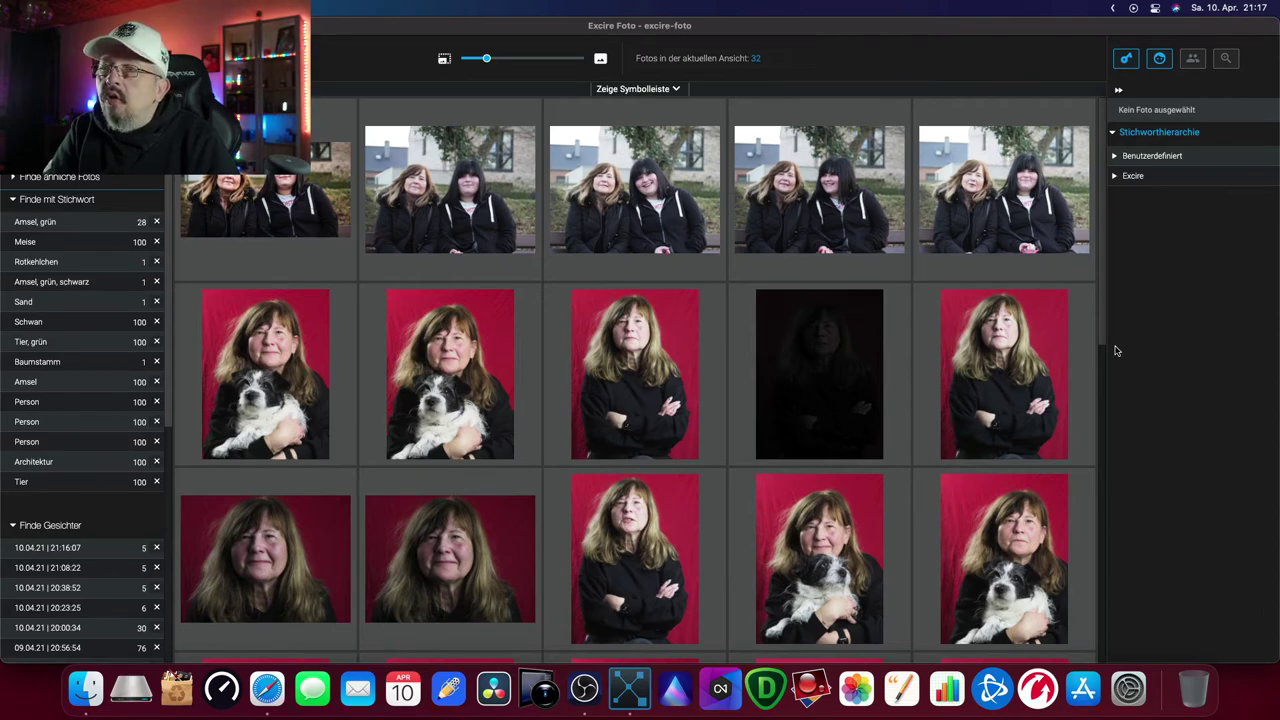
{"action": "right_click", "coordinate": [598, 197]}
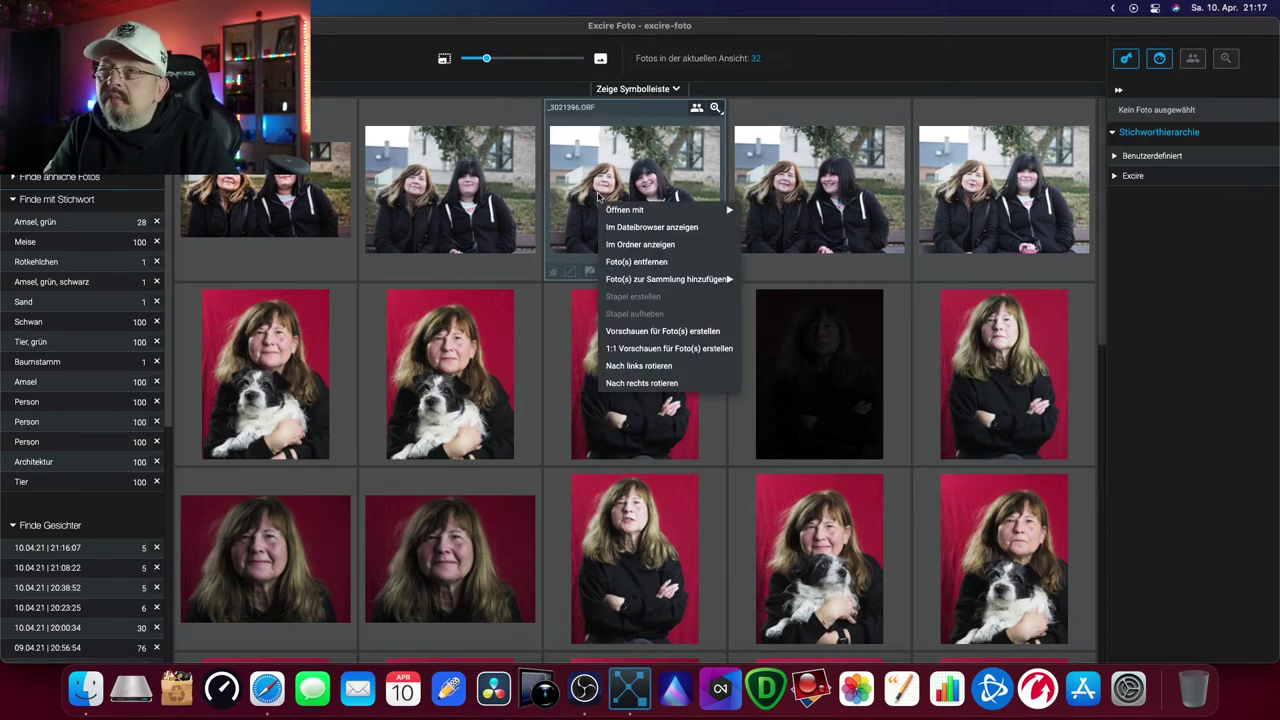
{"action": "mouse_move", "coordinate": [640, 210]}
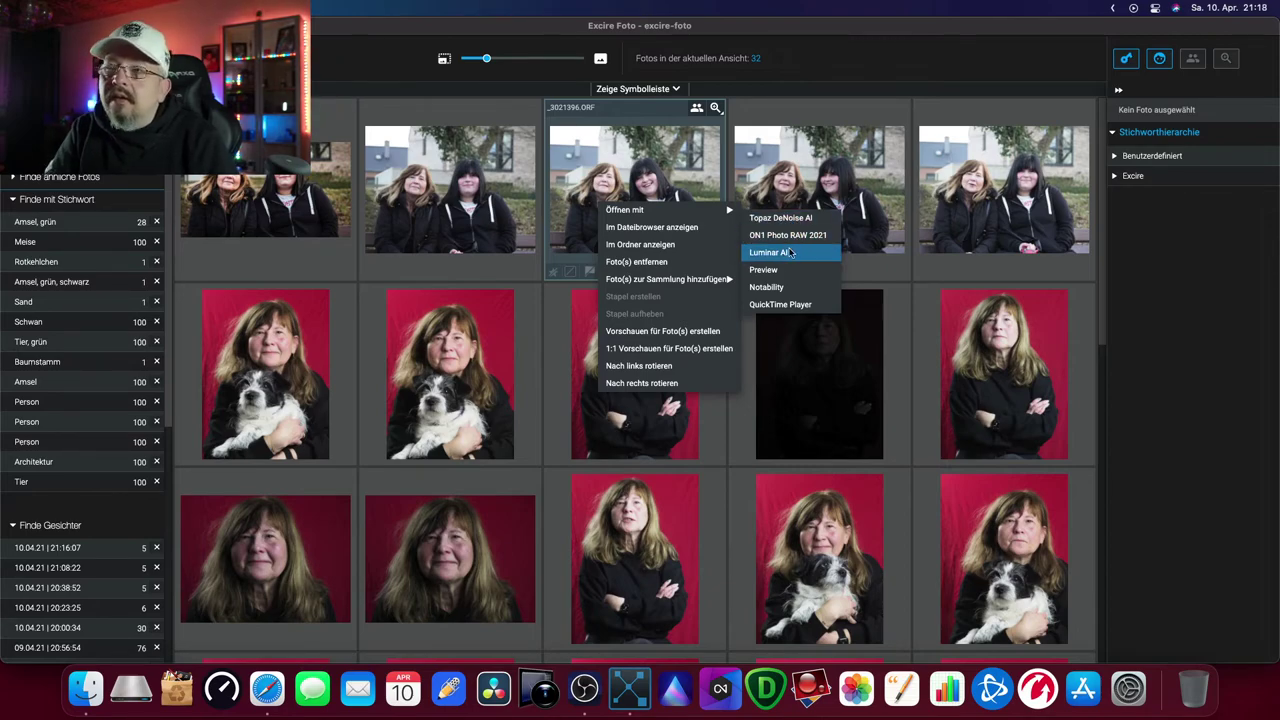
{"action": "left_click", "coordinate": [674, 168]}
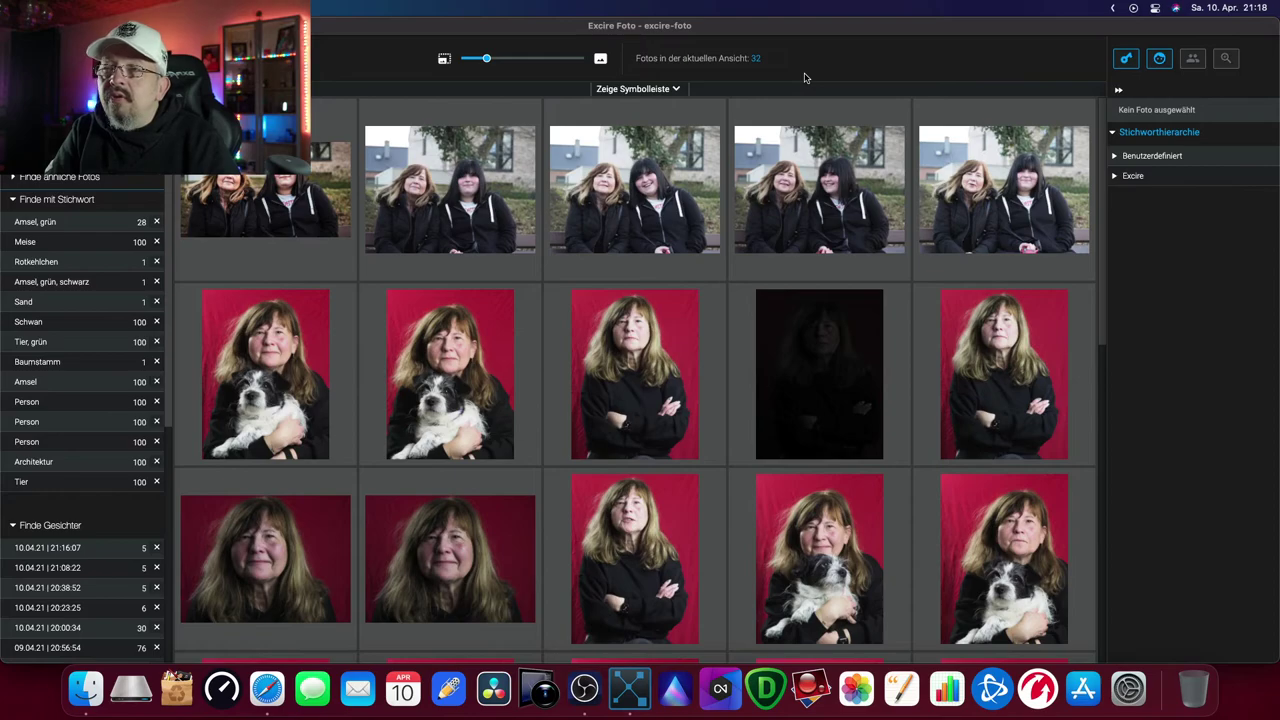
{"action": "mouse_move", "coordinate": [819, 189]}
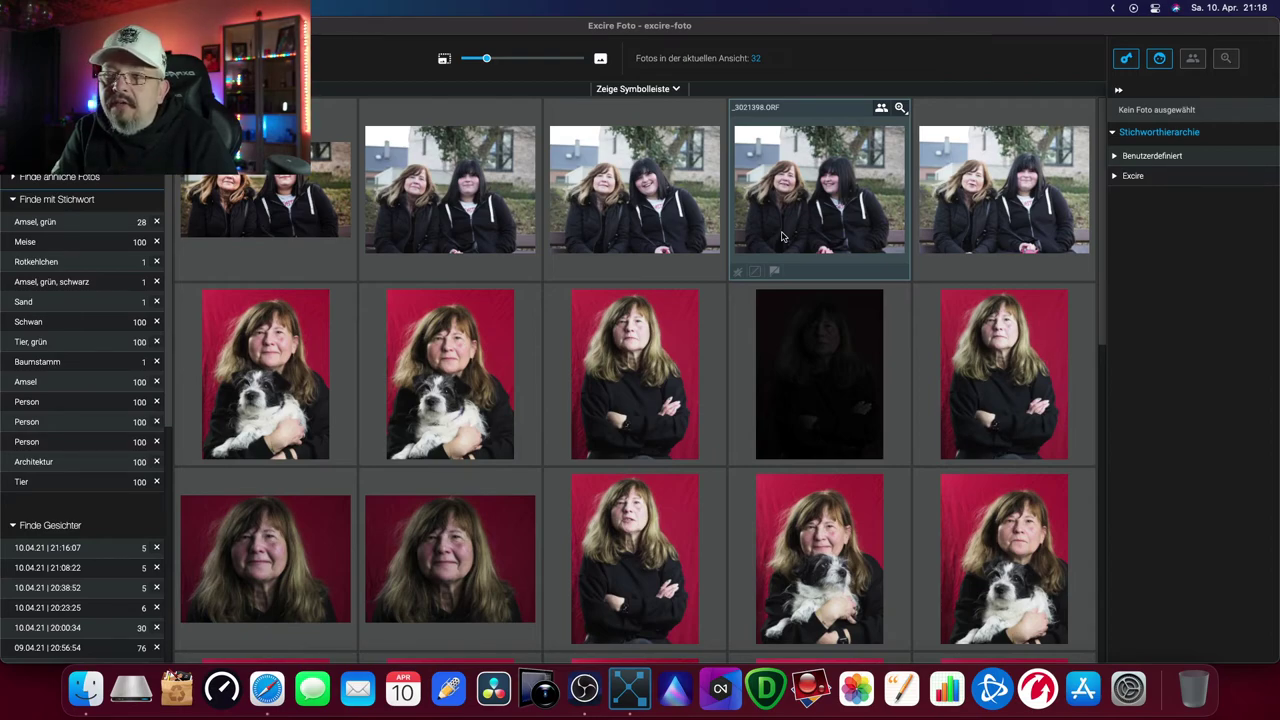
{"action": "right_click", "coordinate": [906, 190]}
{"action": "mouse_move", "coordinate": [940, 197]}
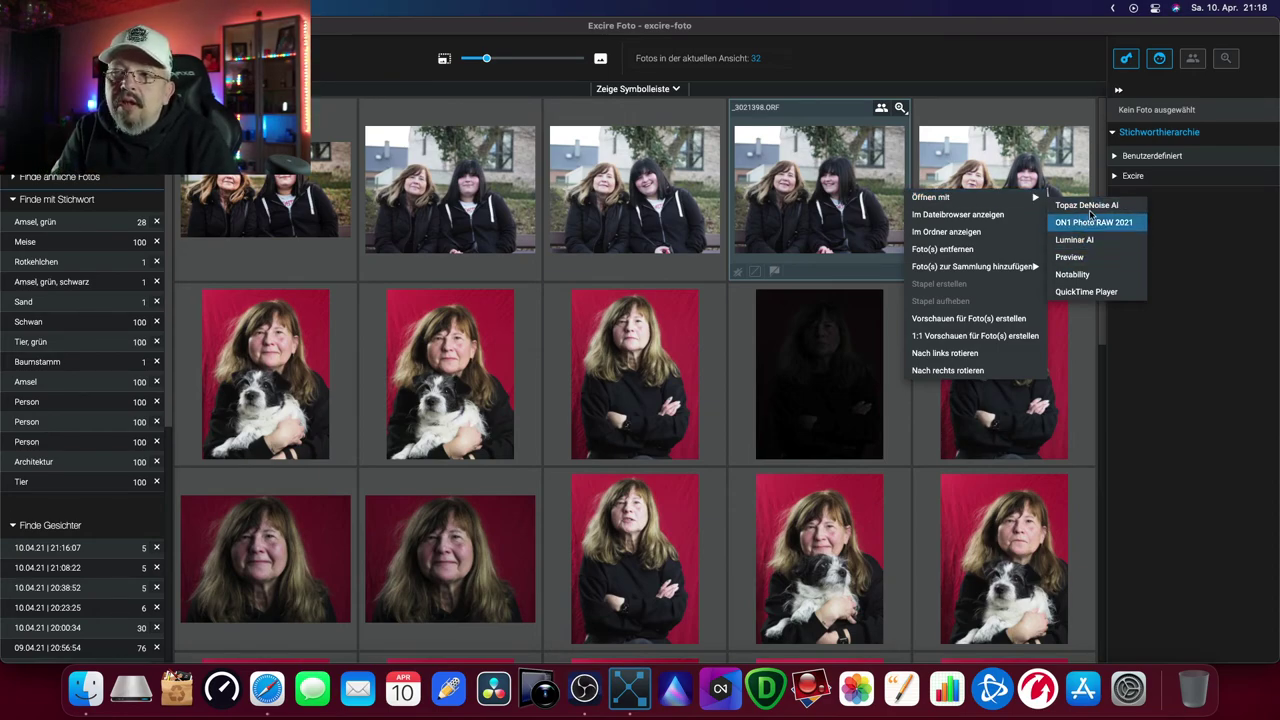
{"action": "left_click", "coordinate": [1190, 277]}
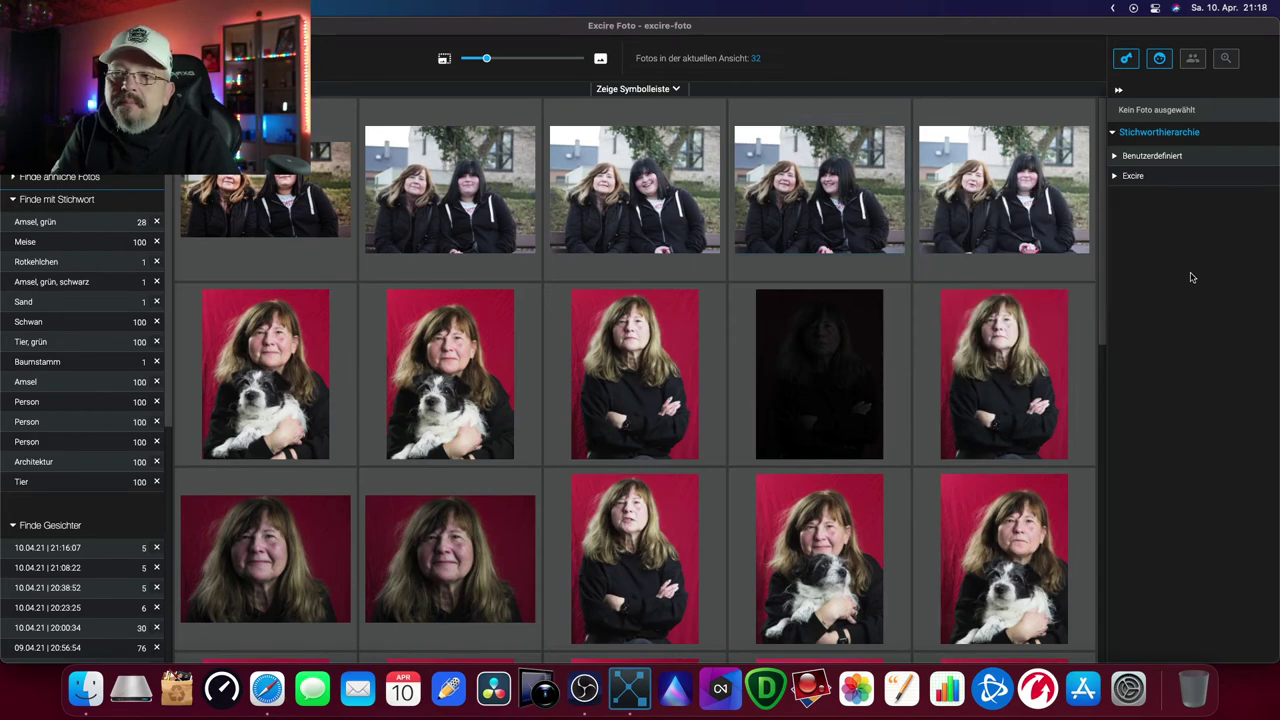